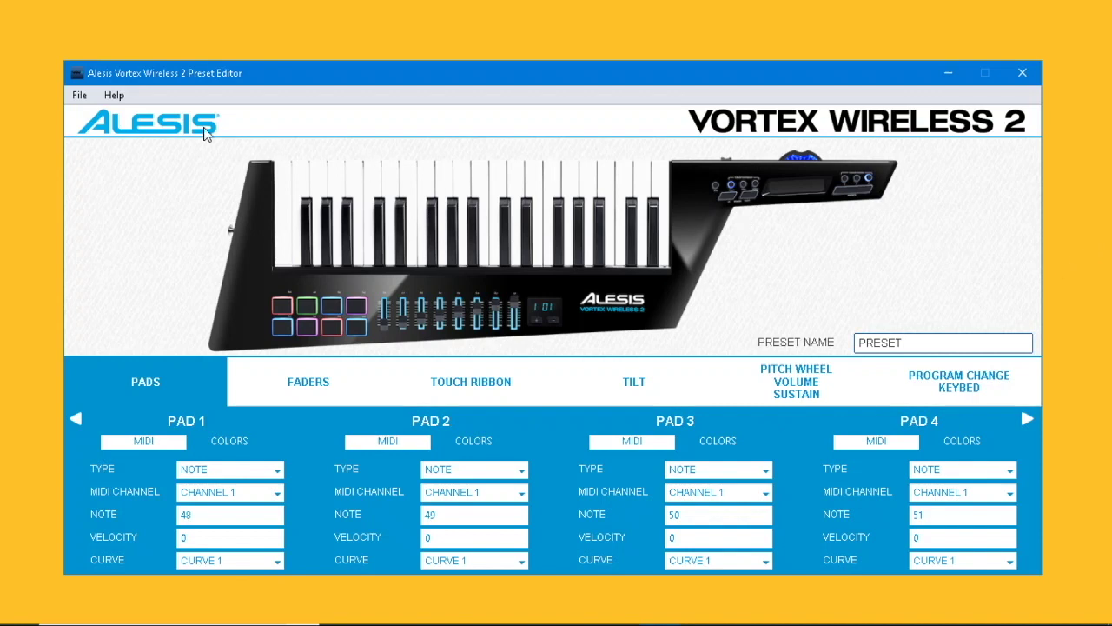
Step: Retrieve the preset stored in the Preset 13 slot from the keyboard hardware
left_click(79, 95)
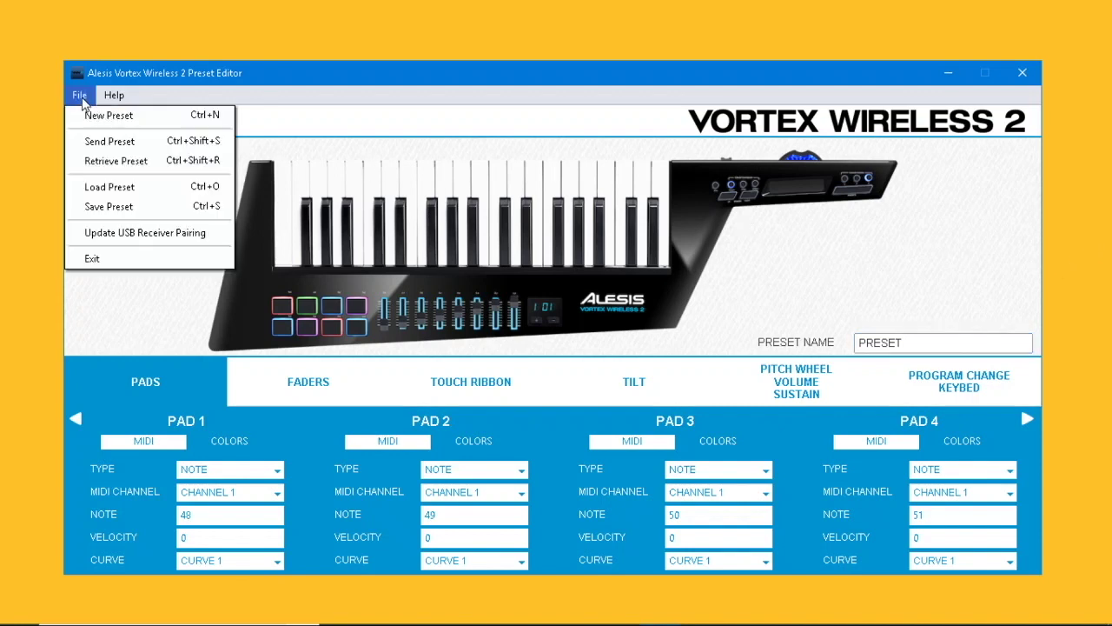
left_click(108, 161)
left_click(669, 311)
scroll(667, 376, "down", 4)
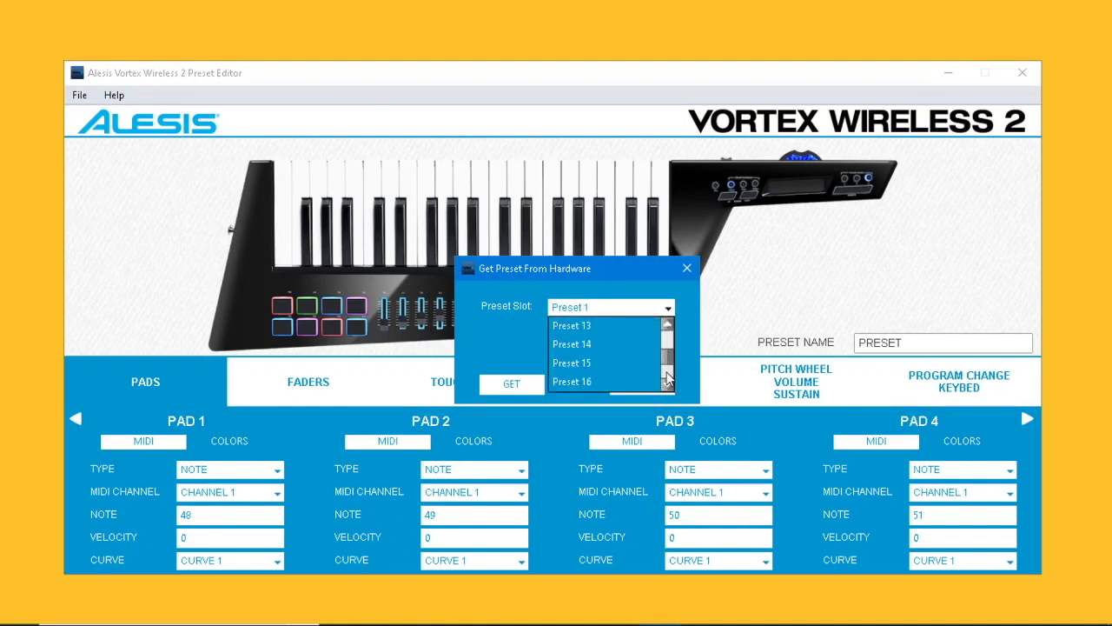
left_click(608, 326)
left_click(532, 384)
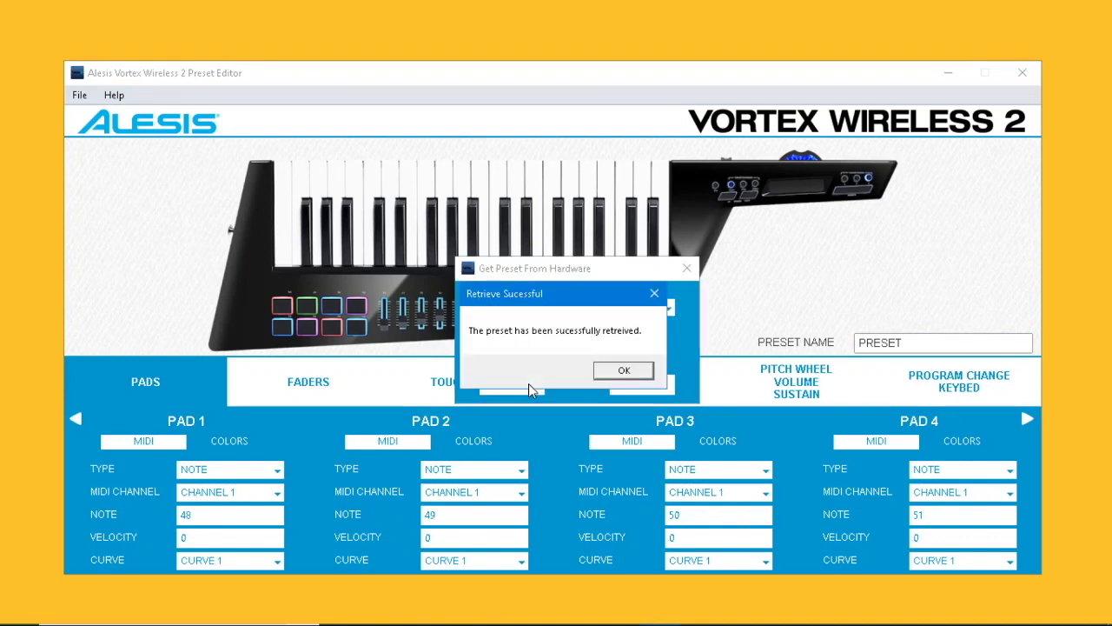
left_click(628, 373)
left_click(643, 384)
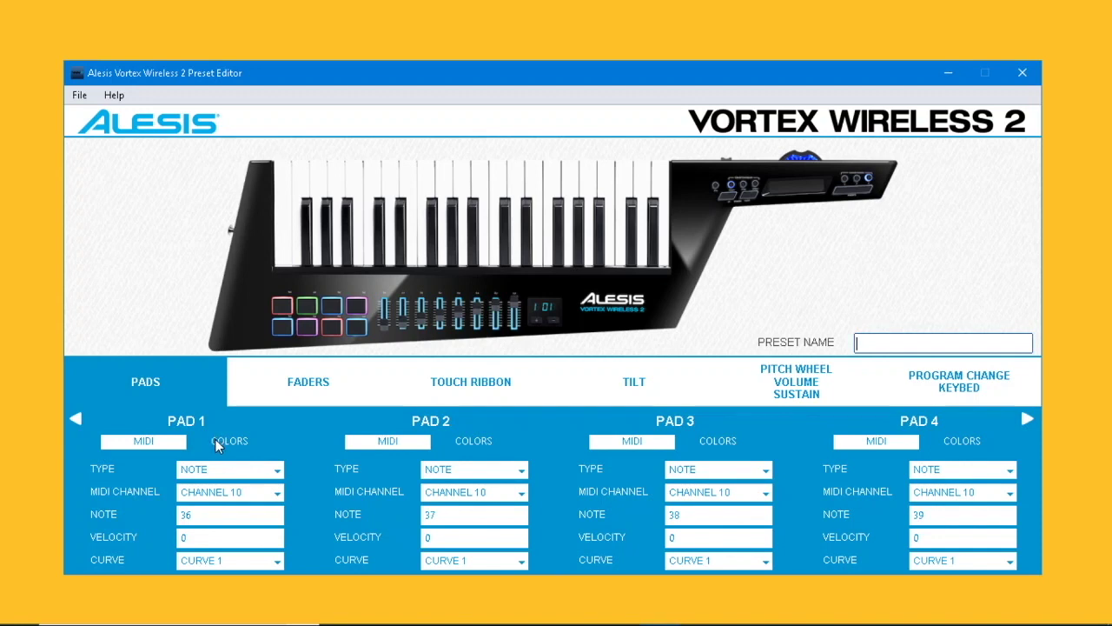
Step: Set Pad 1's MIDI channel to Channel 15 and its Pad Color 1 to Red
left_click(274, 494)
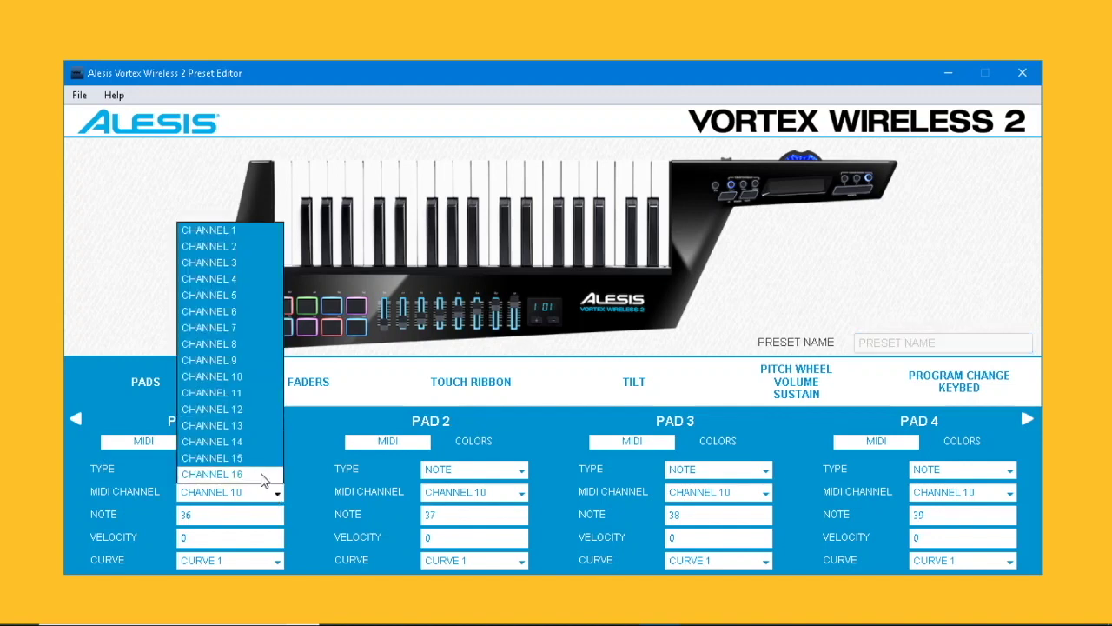
left_click(257, 458)
left_click(207, 440)
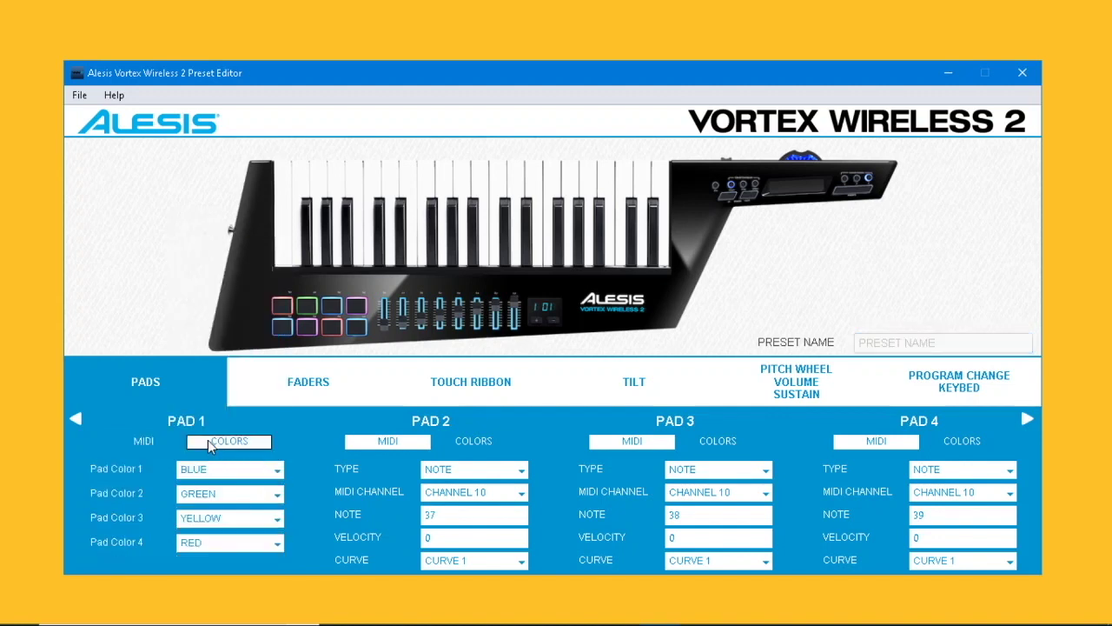
left_click(275, 471)
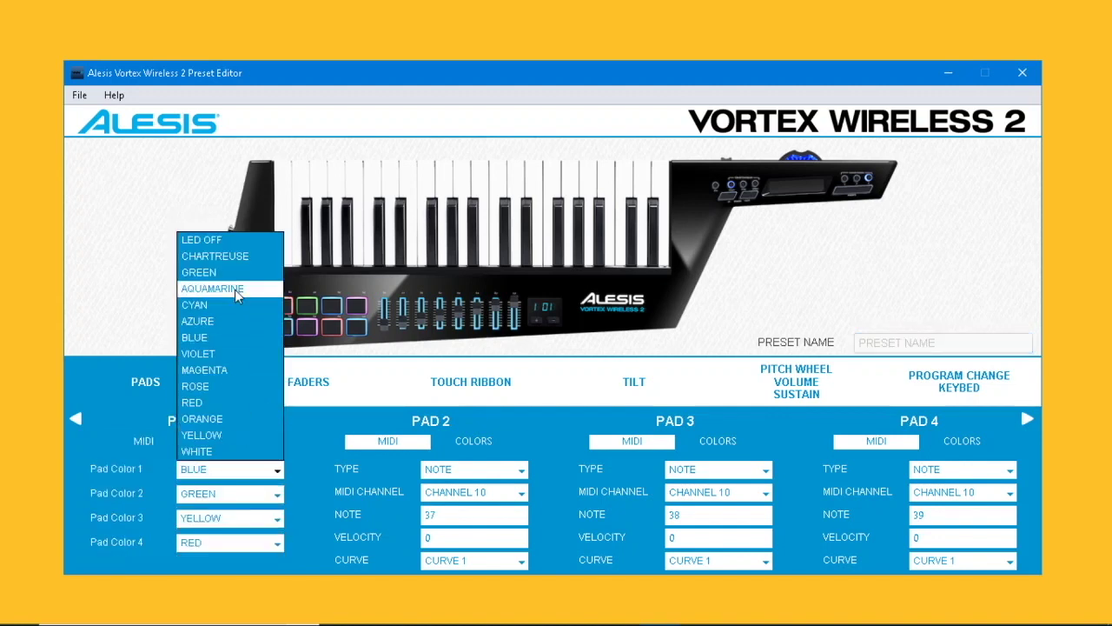
left_click(226, 403)
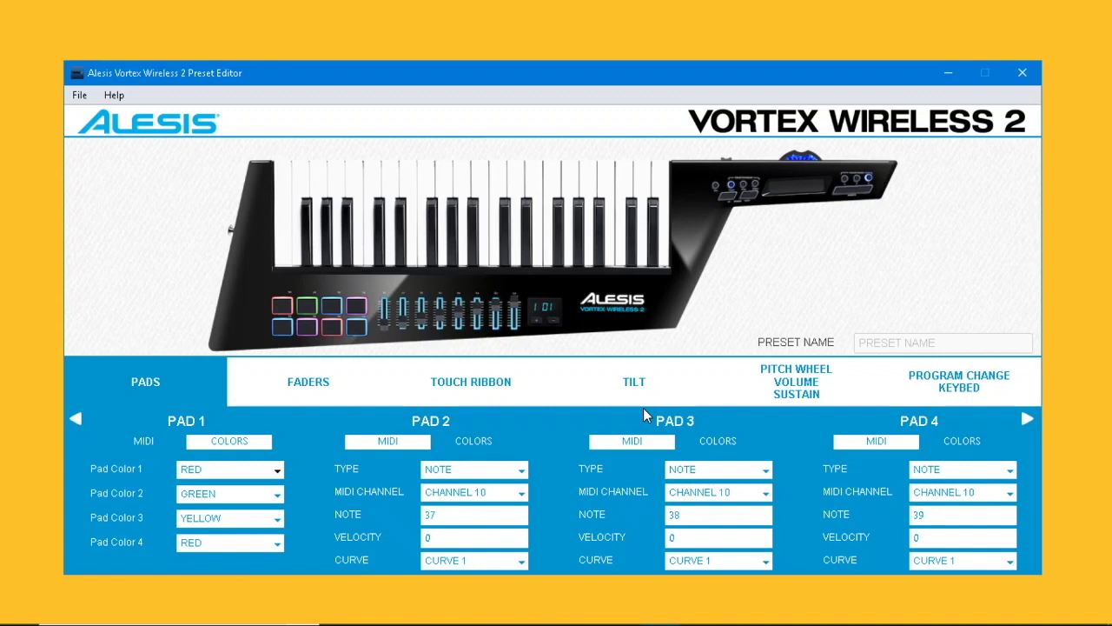
Step: Set Pad 3's MIDI channel to Channel 15 and its Pad Color 1 to Violet
left_click(763, 494)
left_click(756, 461)
left_click(738, 441)
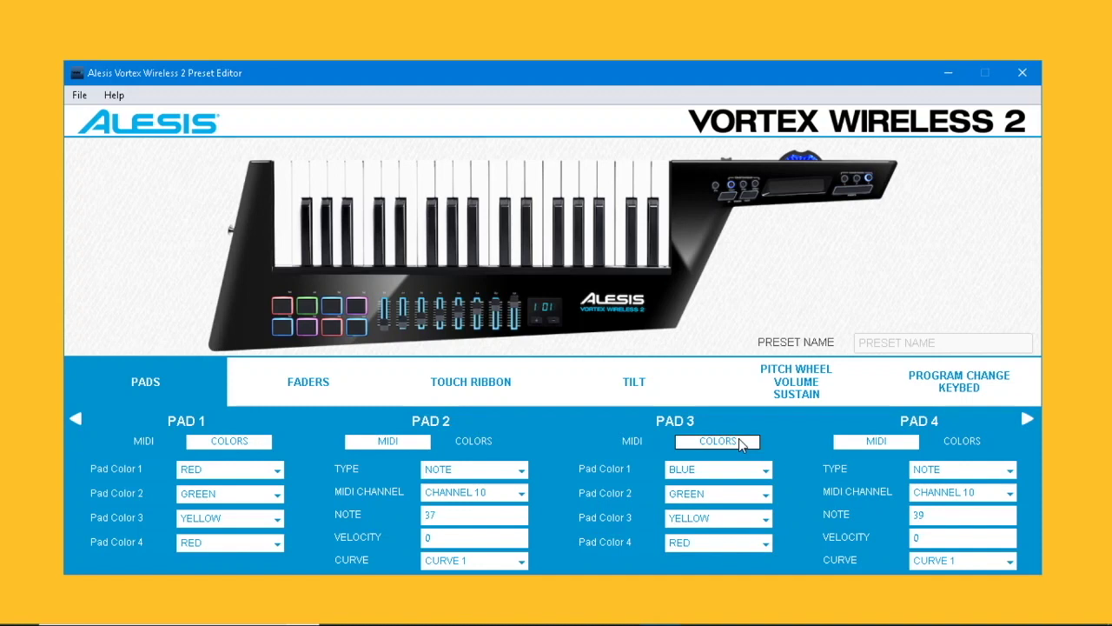
left_click(764, 470)
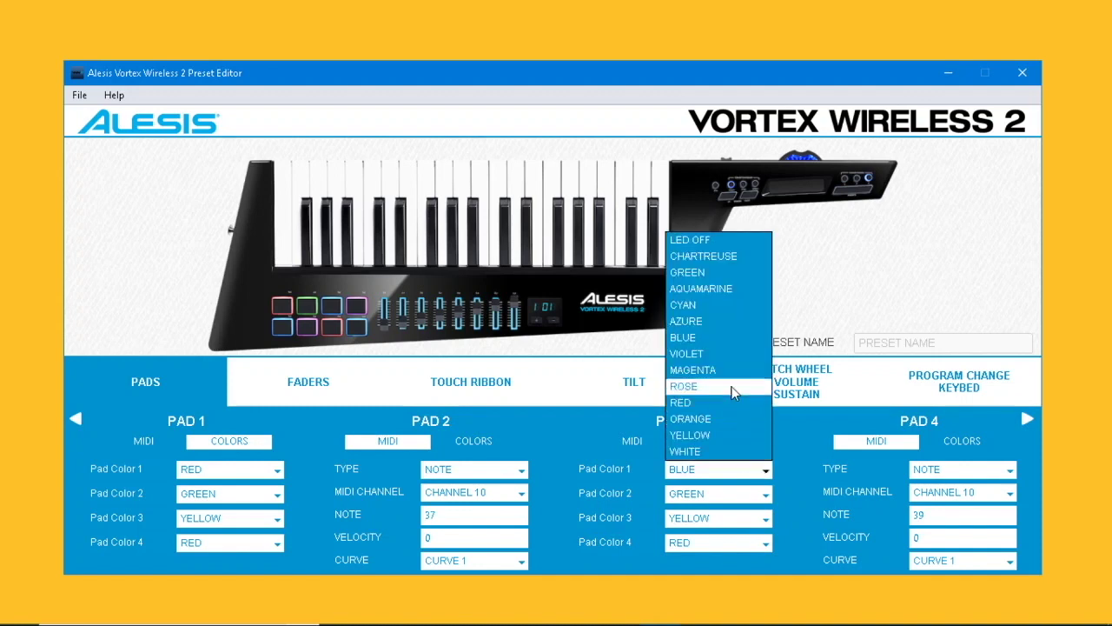
left_click(724, 355)
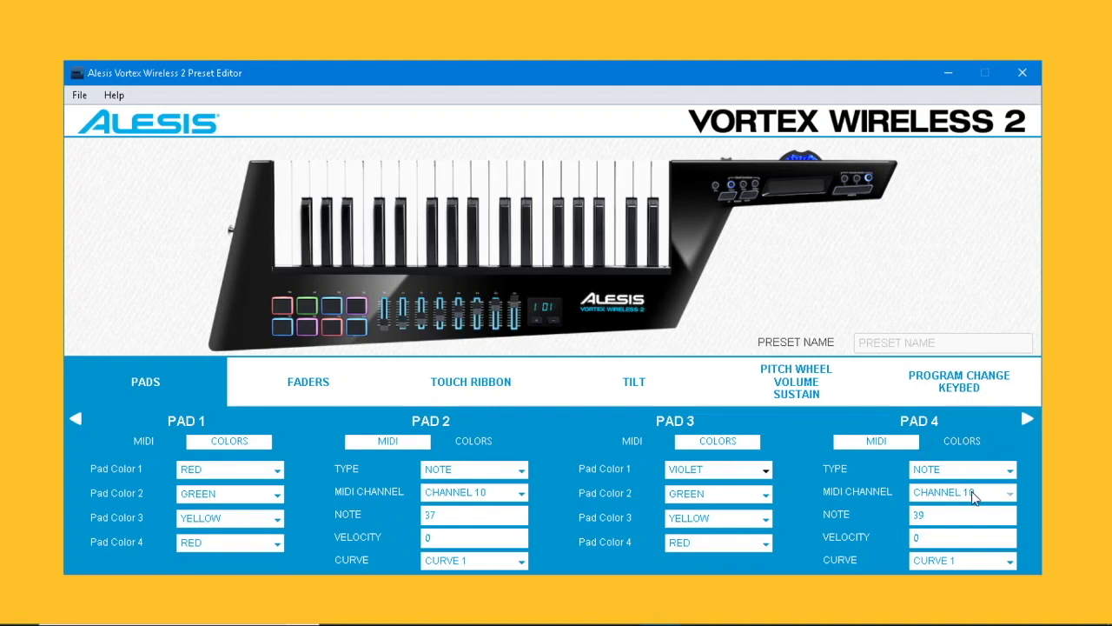
Step: Set Pad 4's MIDI channel to Channel 15 and its Pad Color 1 to Cyan
left_click(1002, 495)
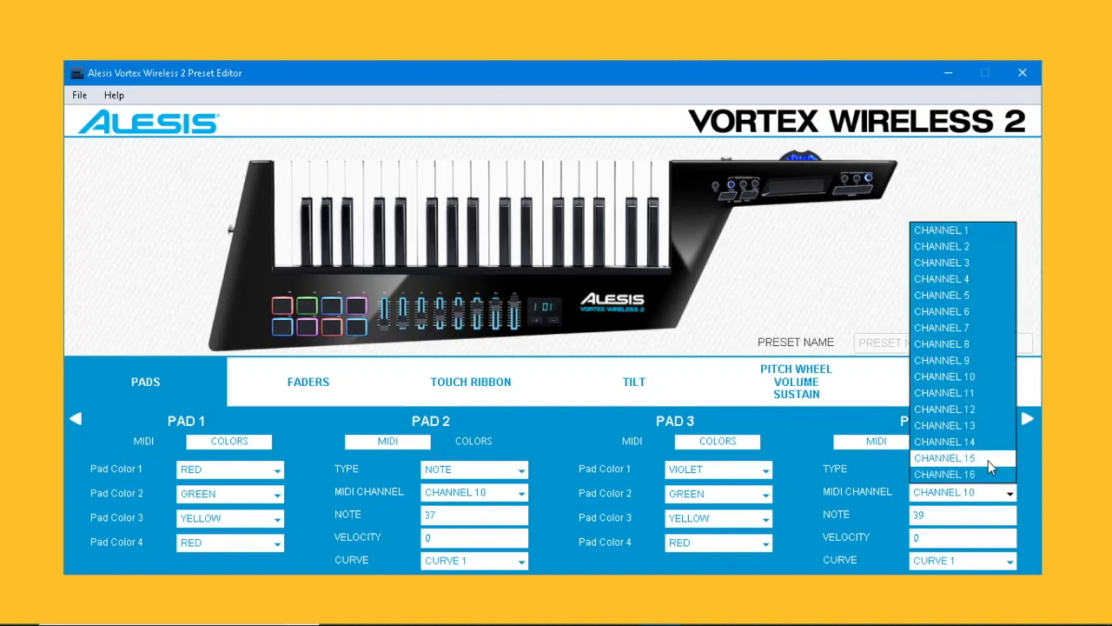
left_click(992, 461)
left_click(969, 442)
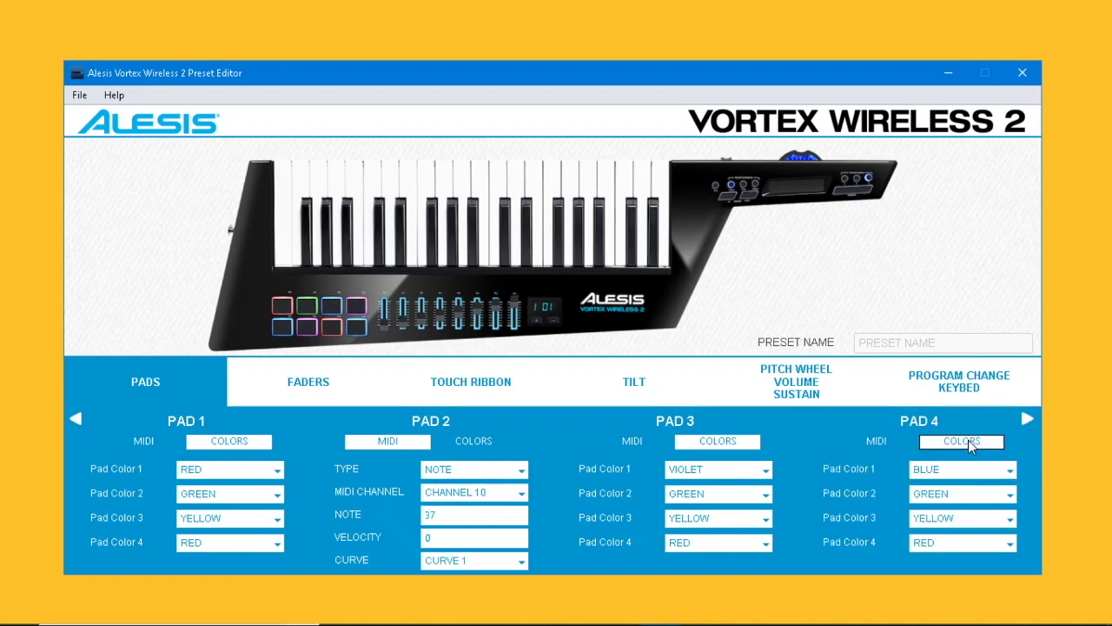
left_click(1007, 469)
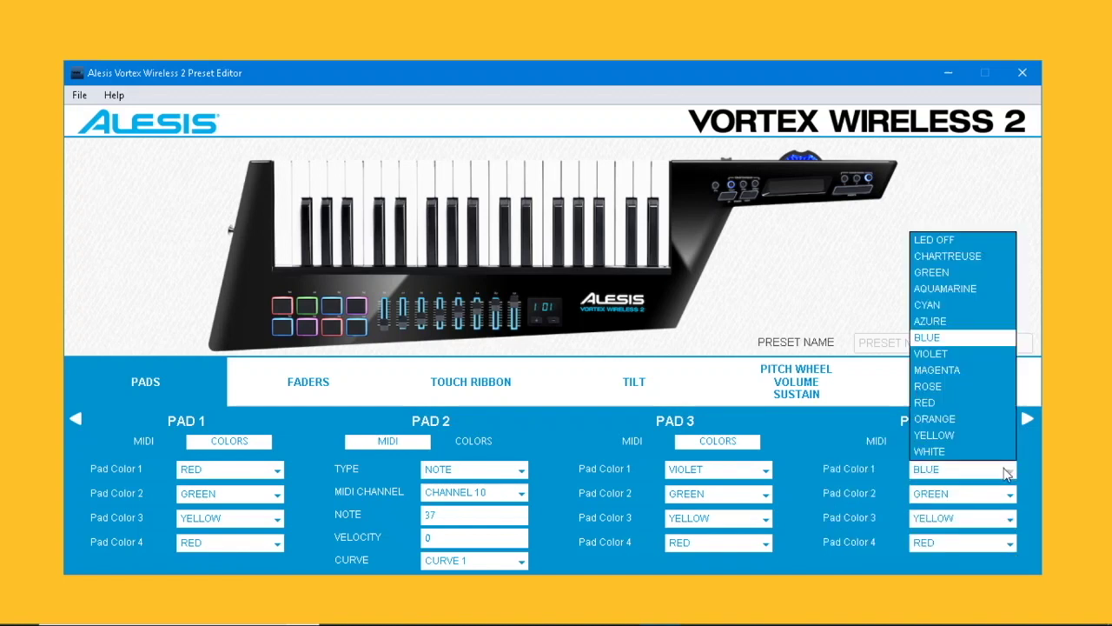
left_click(945, 307)
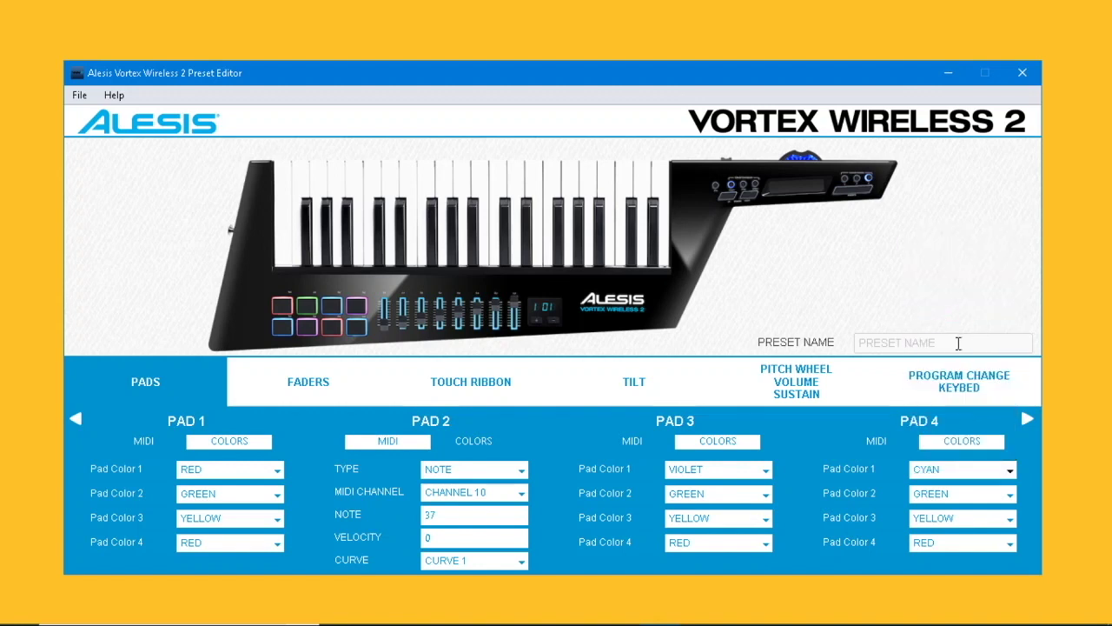
Step: Set Pad 7's MIDI channel to Channel 15 and its Pad Color 1 to Magenta
left_click(1027, 420)
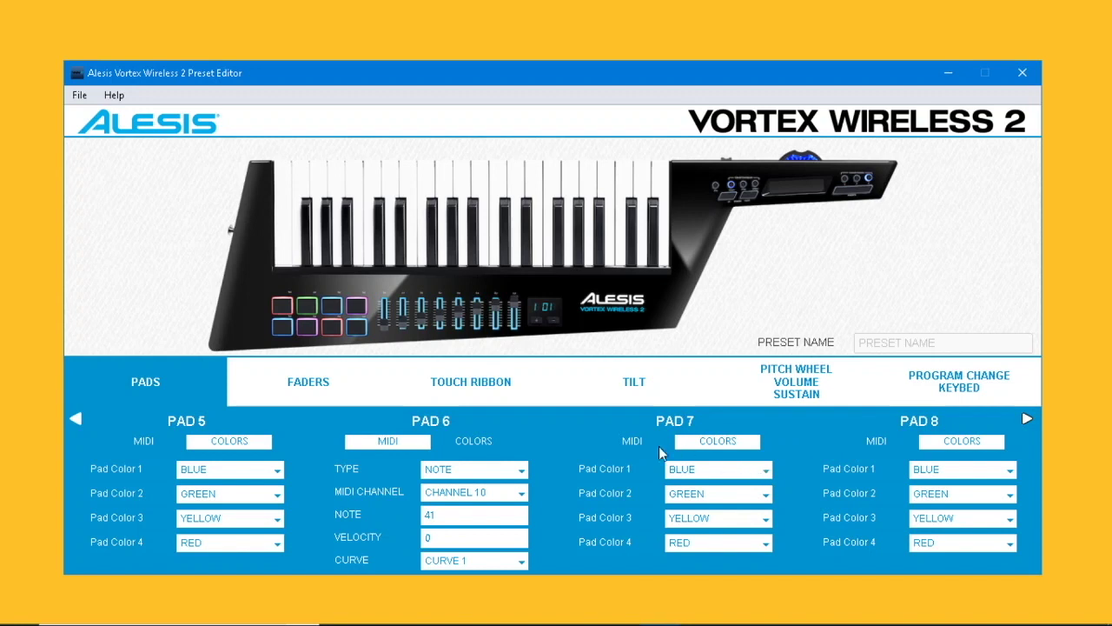
left_click(635, 441)
left_click(765, 492)
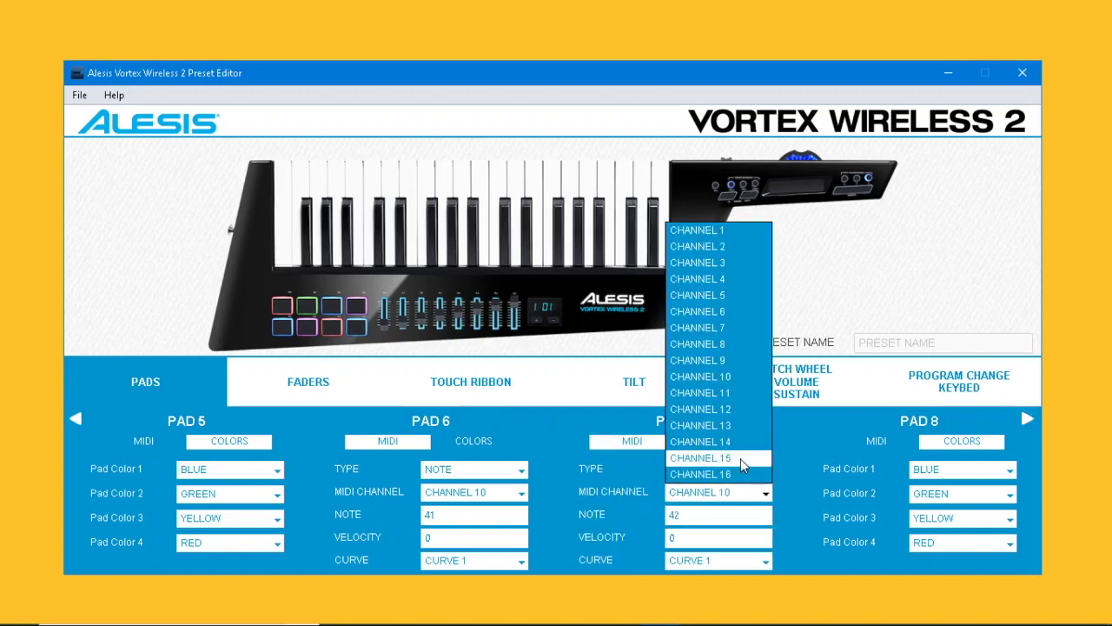
left_click(740, 458)
left_click(723, 442)
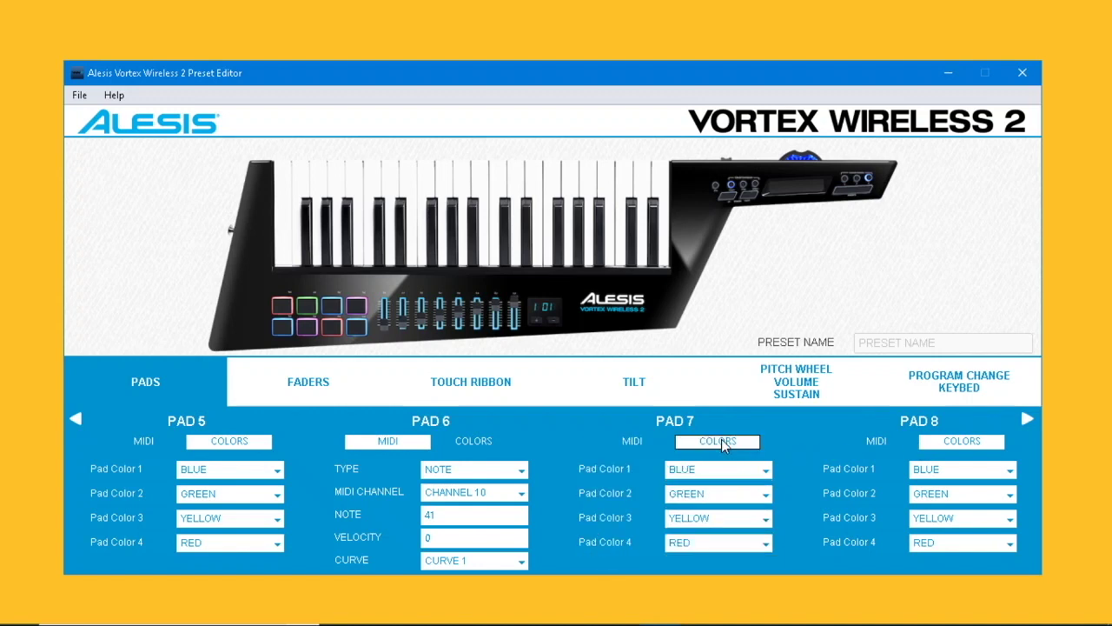
left_click(766, 474)
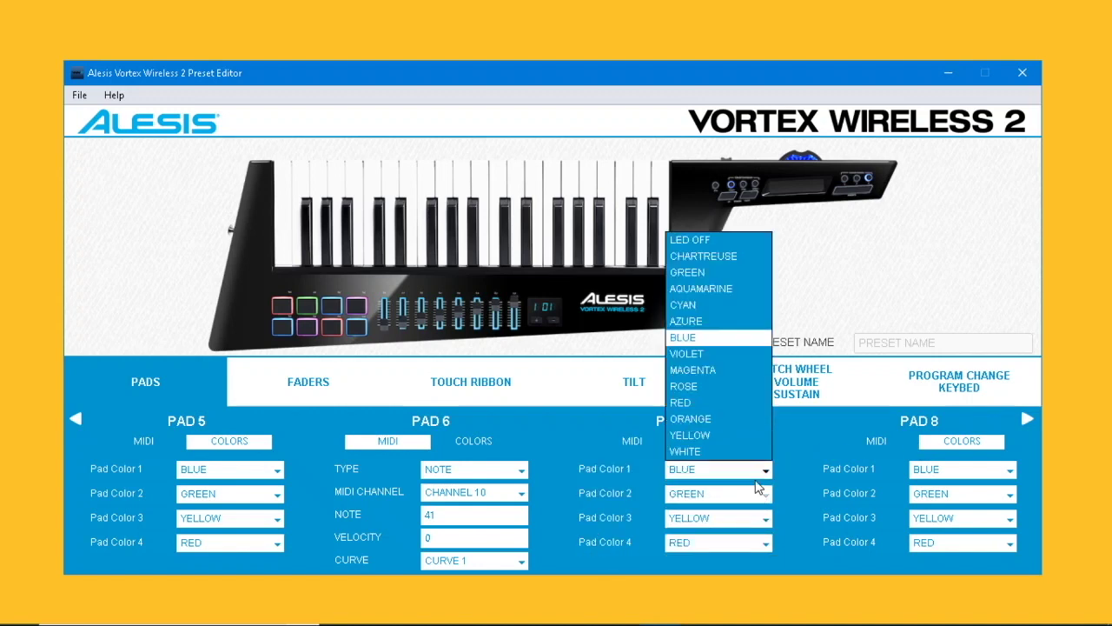
left_click(725, 372)
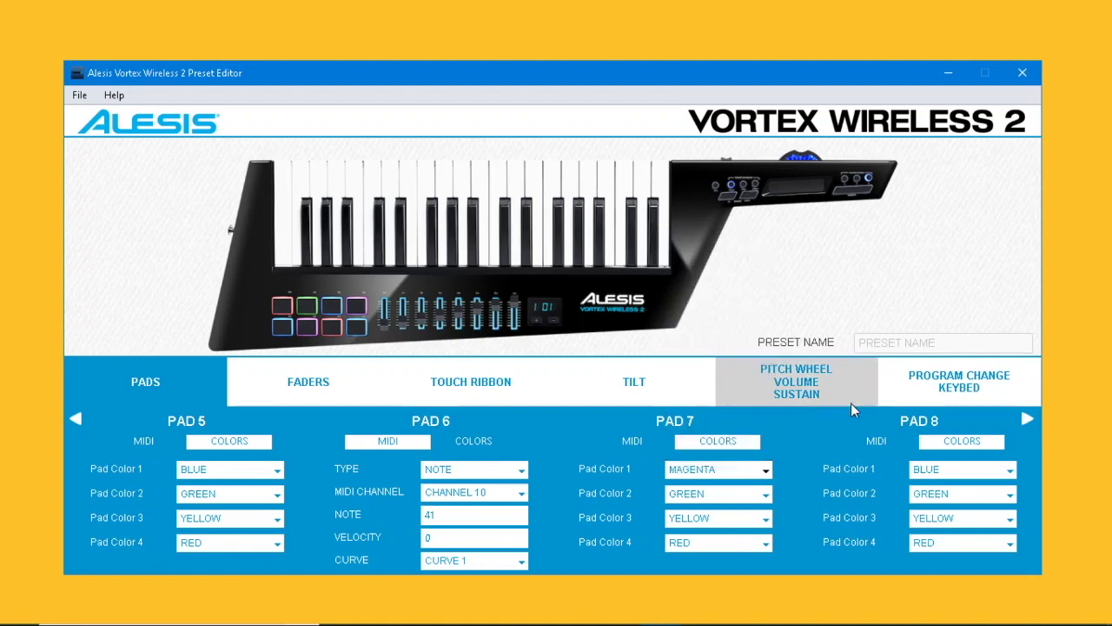
Step: Set Pad 8's MIDI channel to Channel 15 and its Pad Color 1 to White
left_click(880, 442)
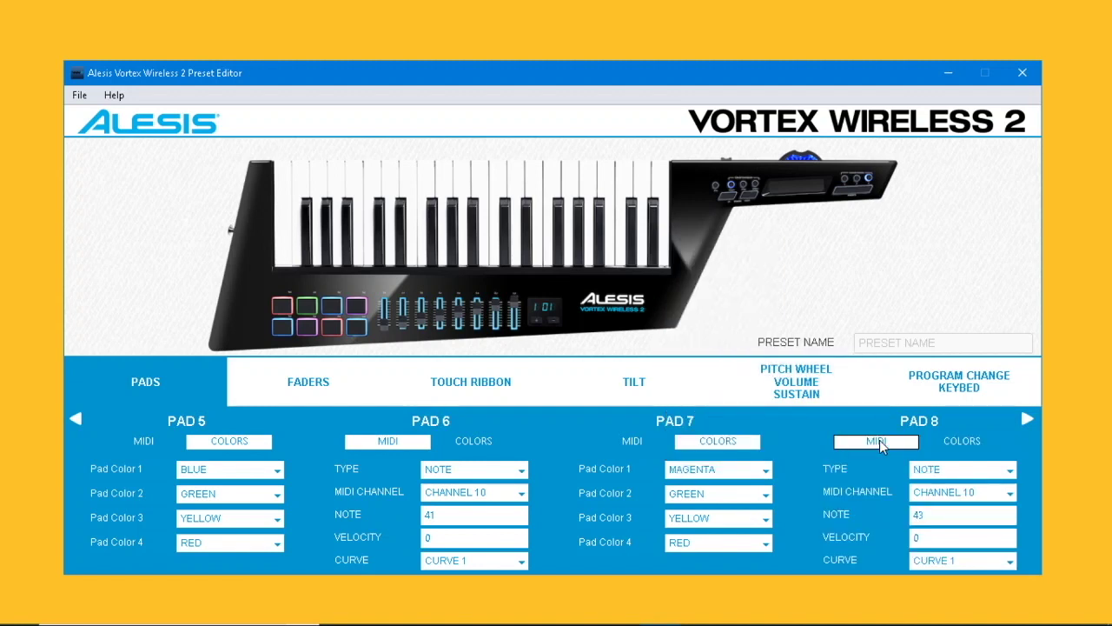
left_click(1013, 492)
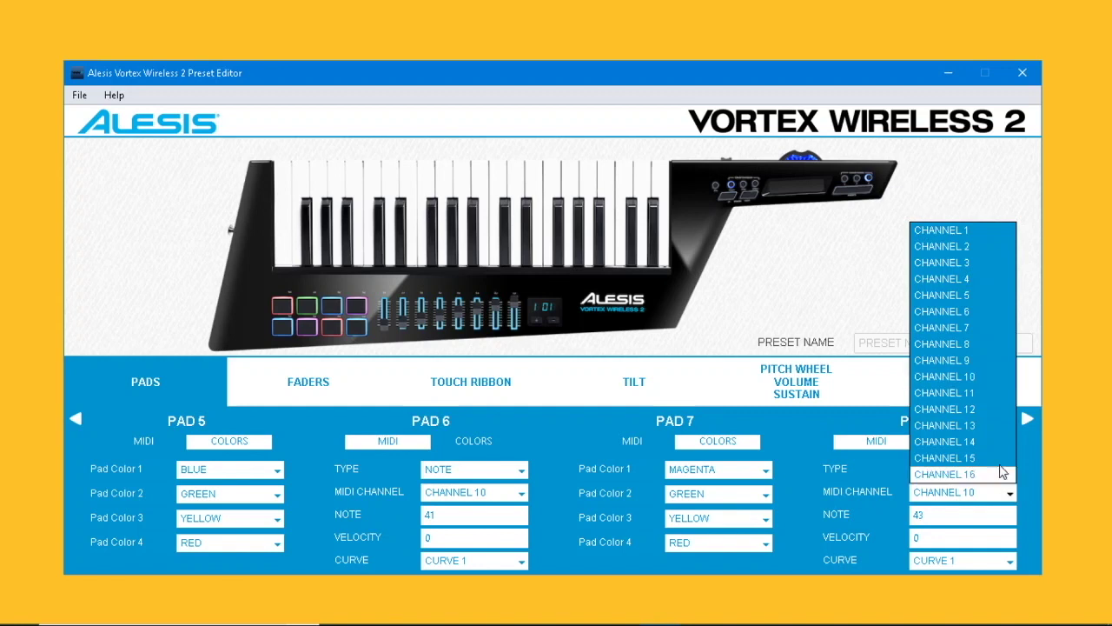
left_click(998, 457)
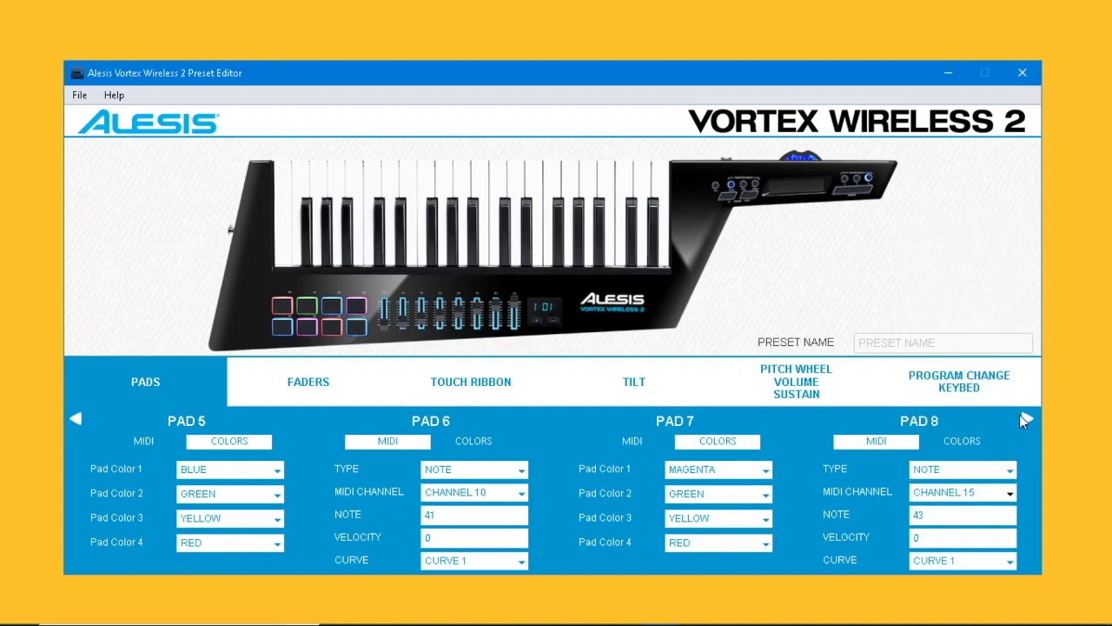
left_click(975, 444)
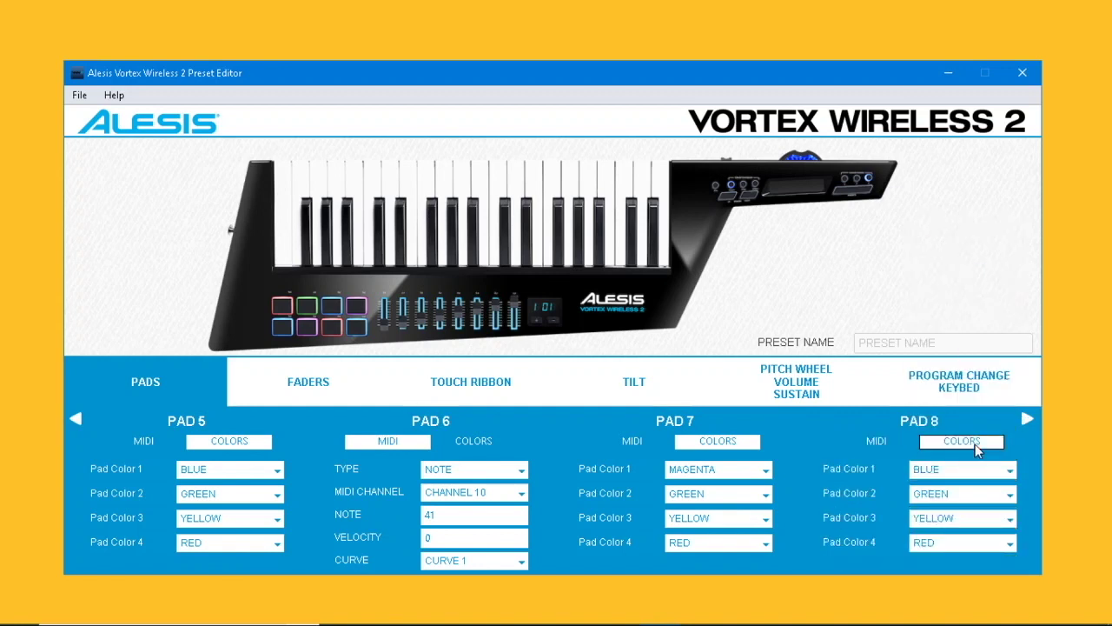
left_click(1002, 466)
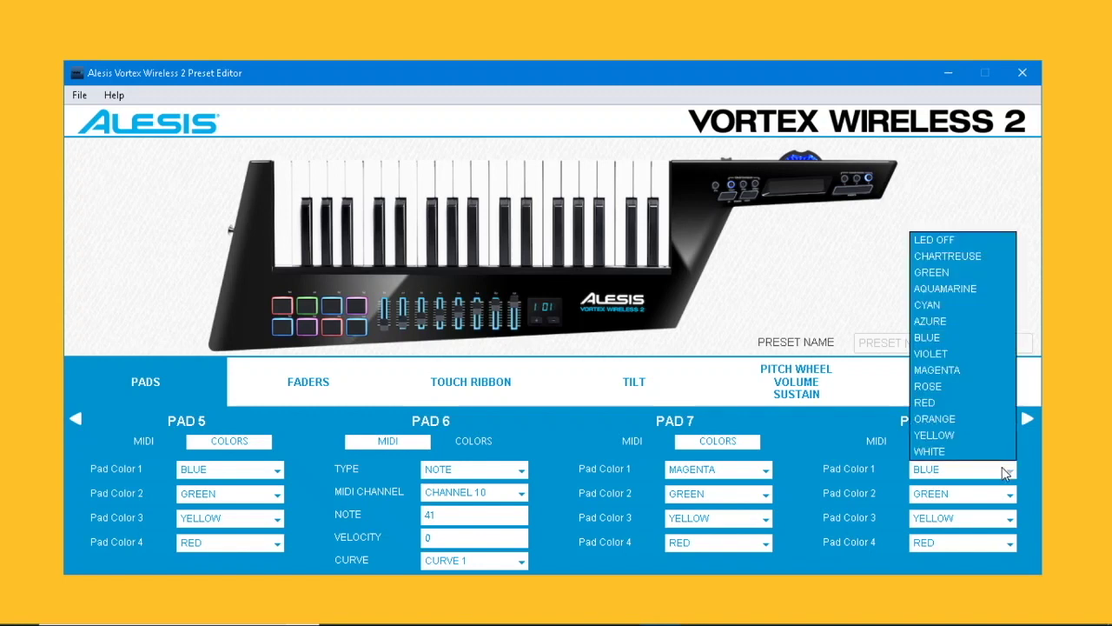
left_click(995, 452)
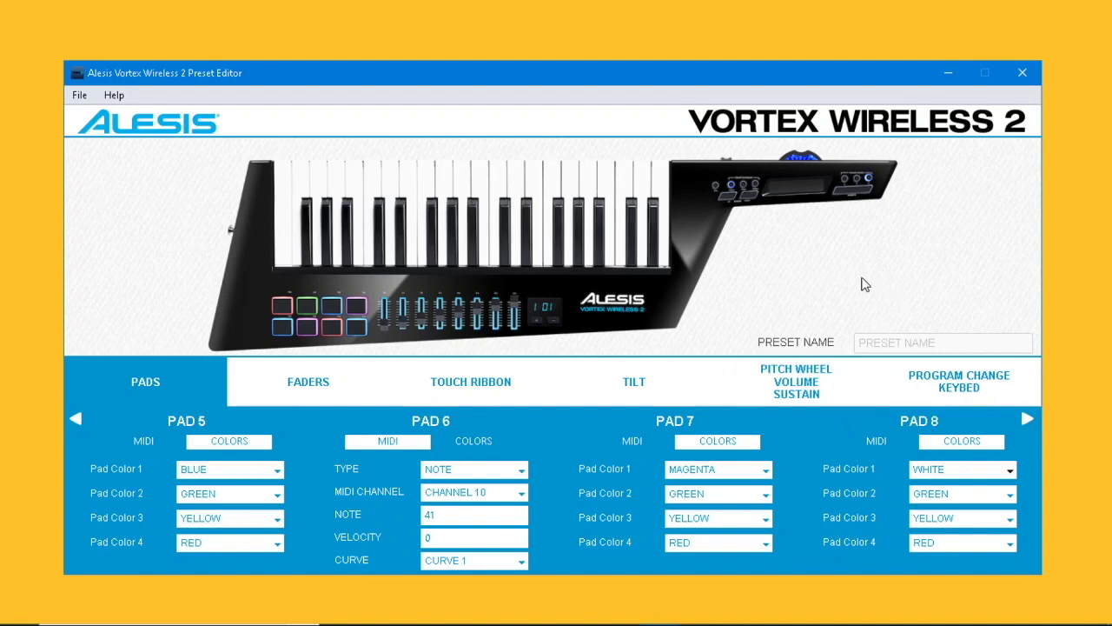
Step: Send the edited preset to the Preset 13 slot on the keyboard hardware and close the send dialog
left_click(80, 97)
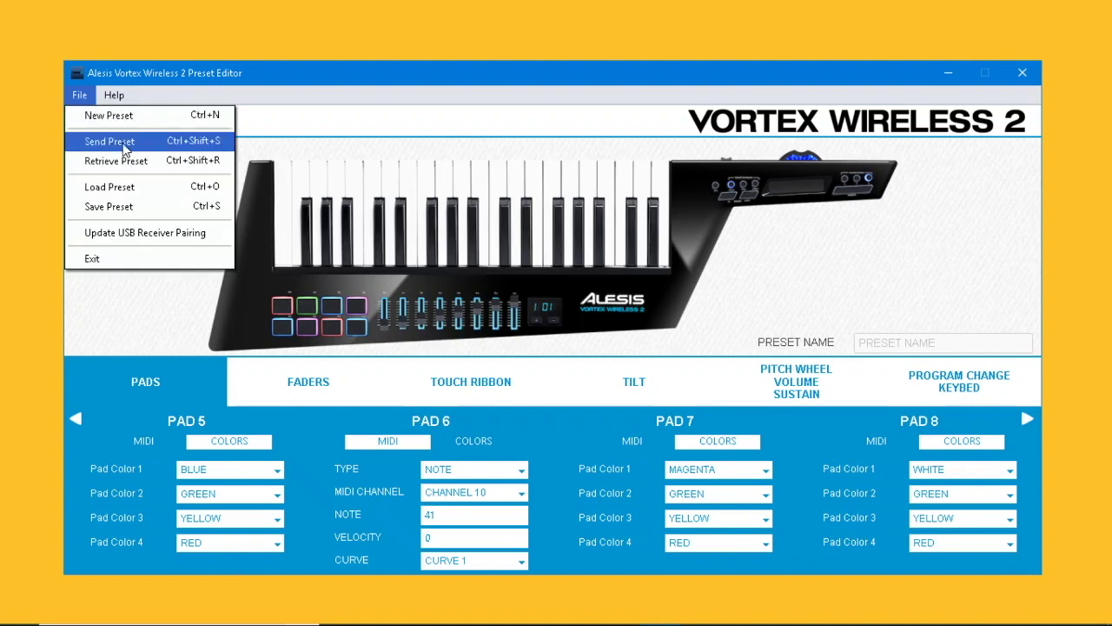
left_click(125, 144)
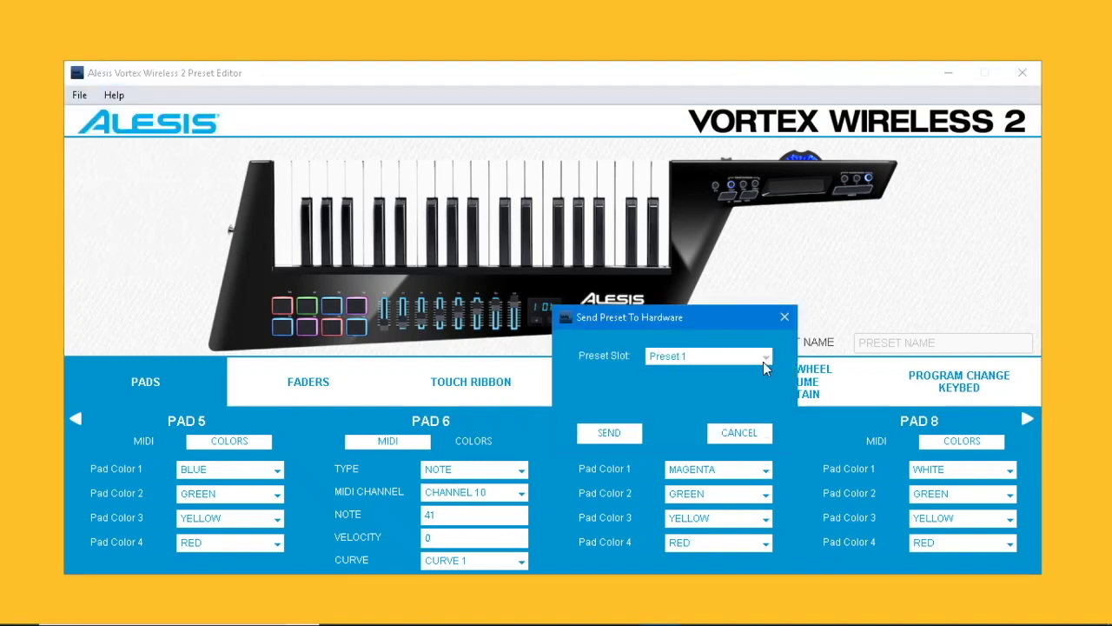
left_click(765, 357)
left_click(764, 419)
left_click(764, 419)
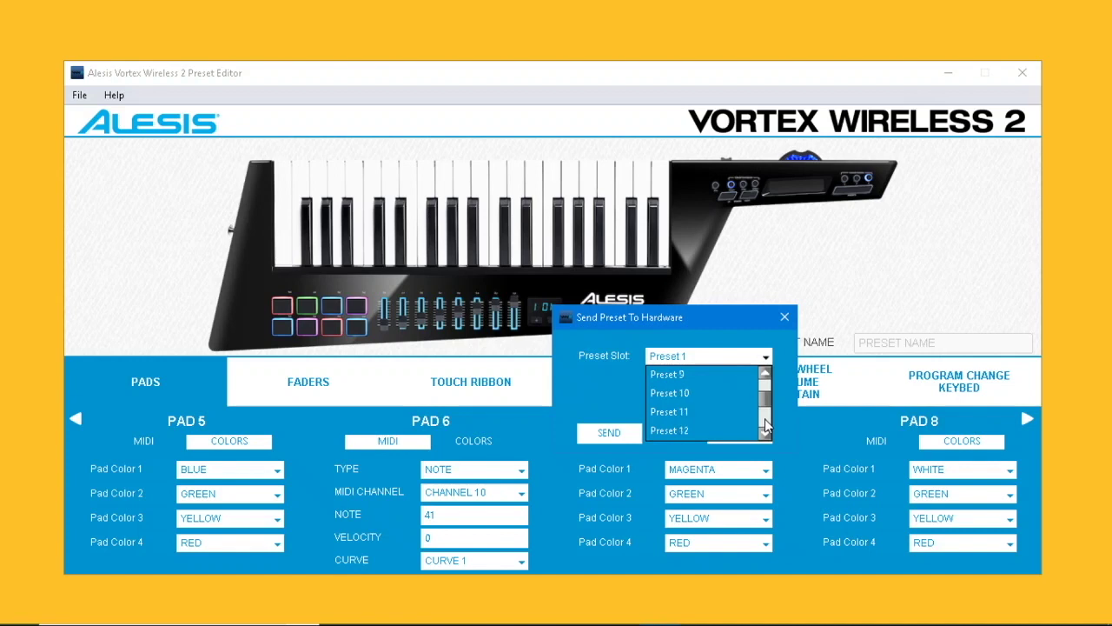
left_click(765, 419)
left_click(765, 419)
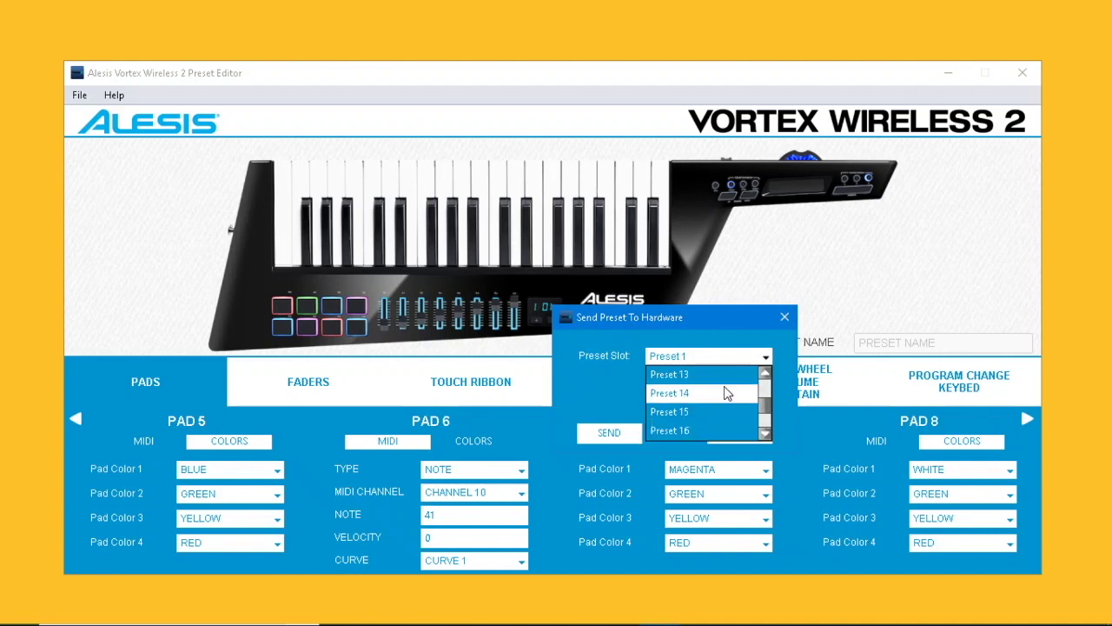
left_click(723, 379)
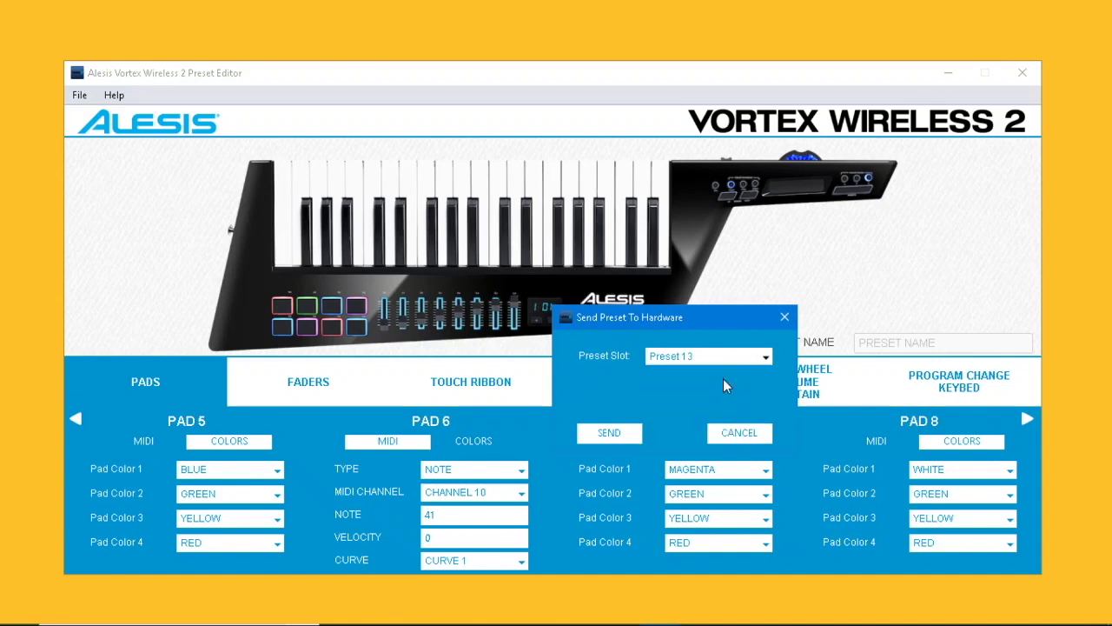
left_click(619, 434)
left_click(638, 372)
left_click(723, 441)
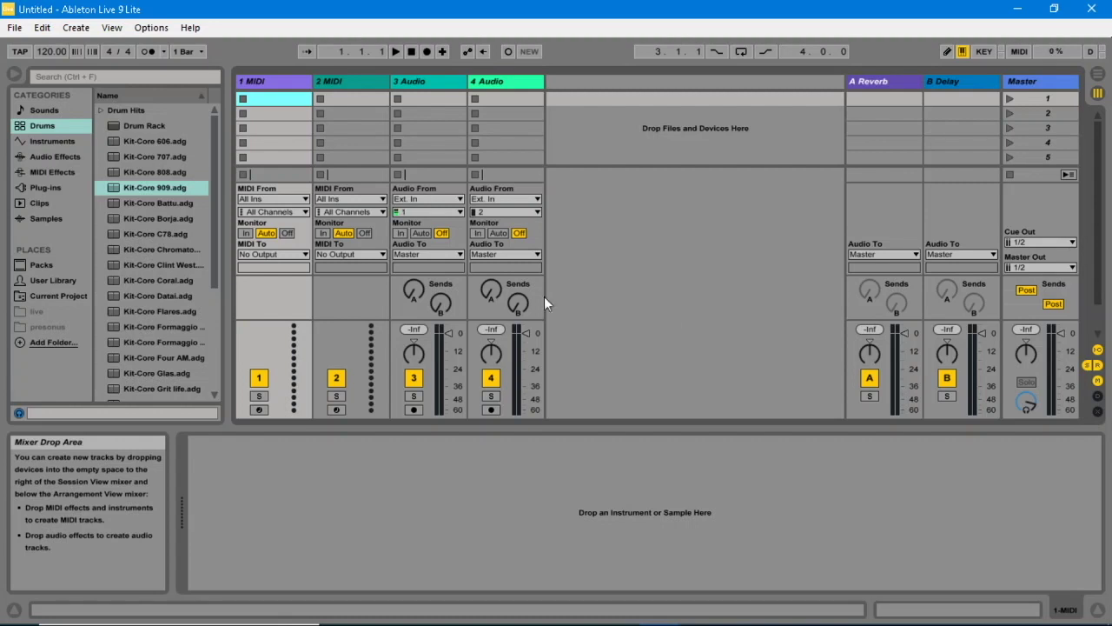
Step: Switch to Ableton Live and create a new Live Set
left_click(15, 27)
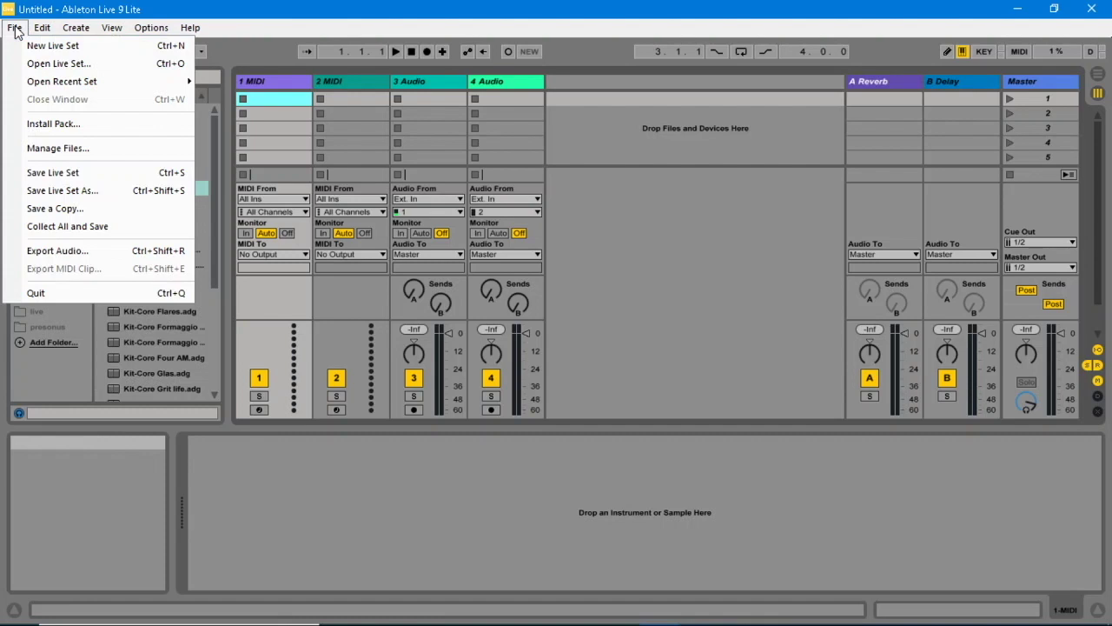
left_click(54, 46)
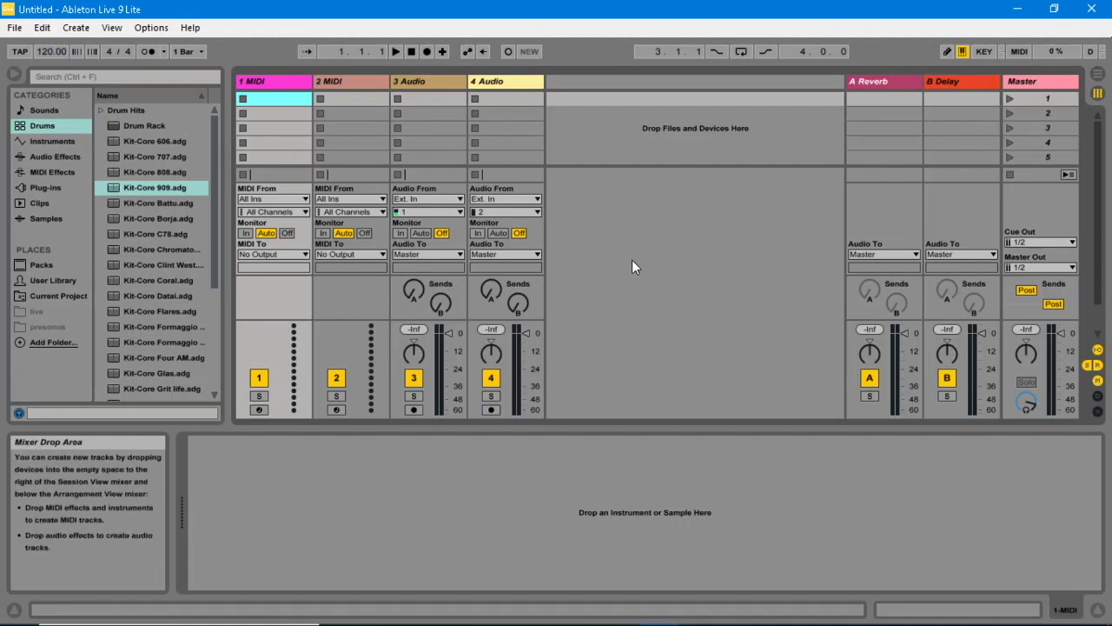
Step: Delete both audio tracks from the Live Set, leaving only the two MIDI tracks
left_click(432, 82)
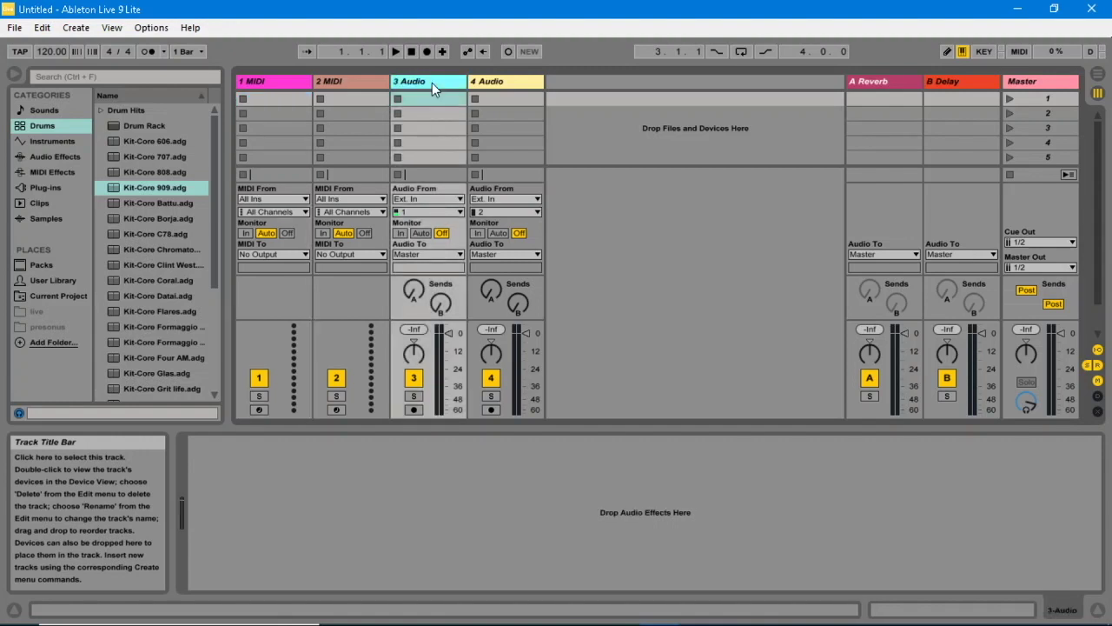
right_click(431, 83)
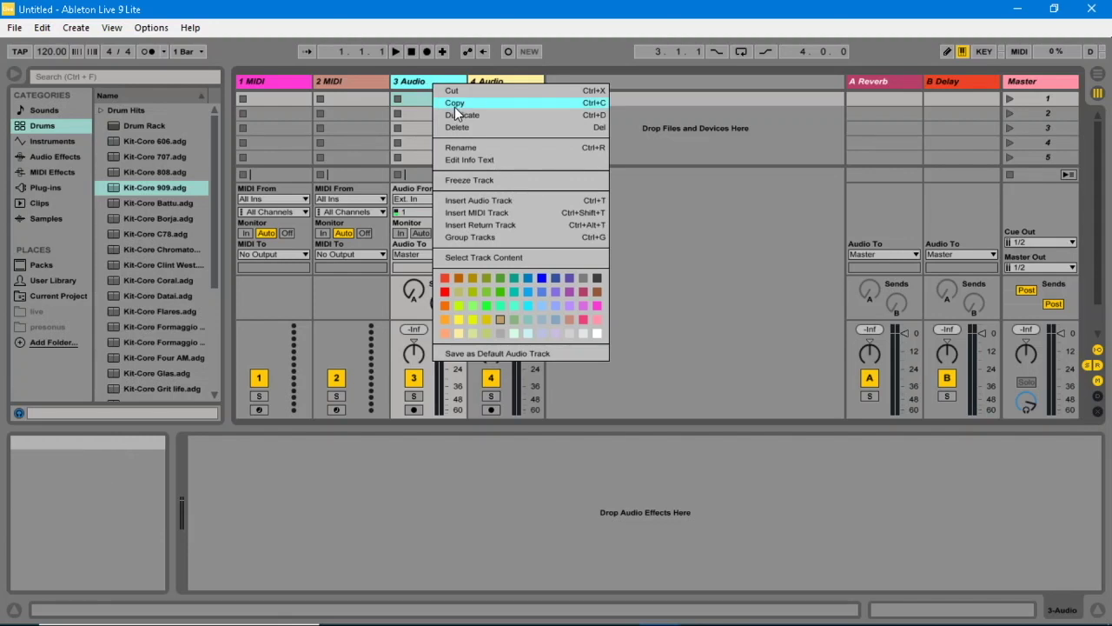
left_click(471, 129)
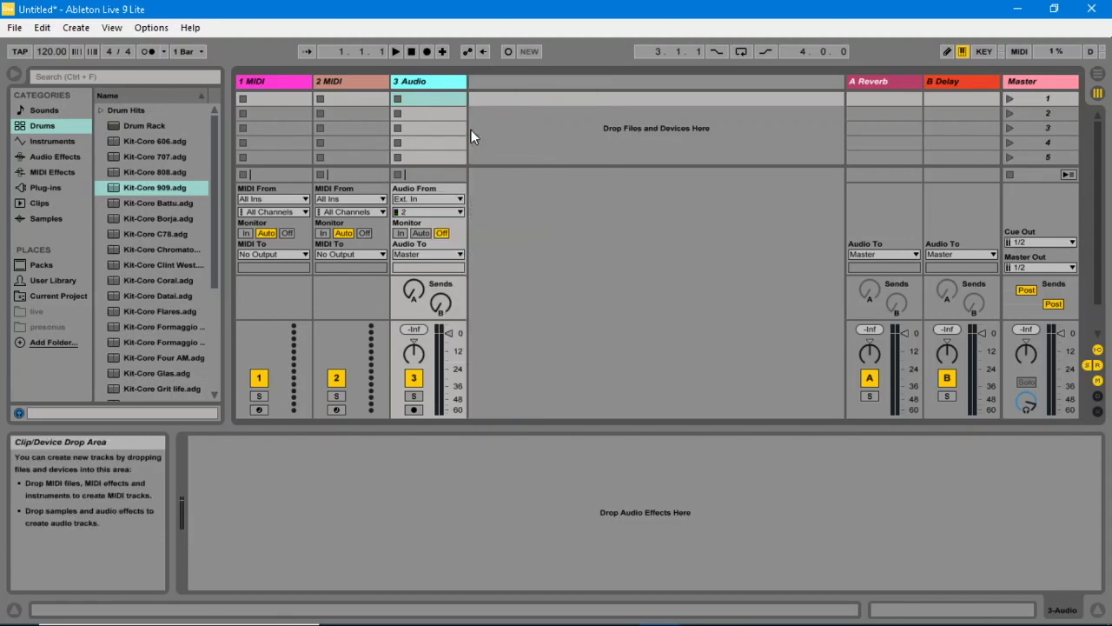
right_click(448, 83)
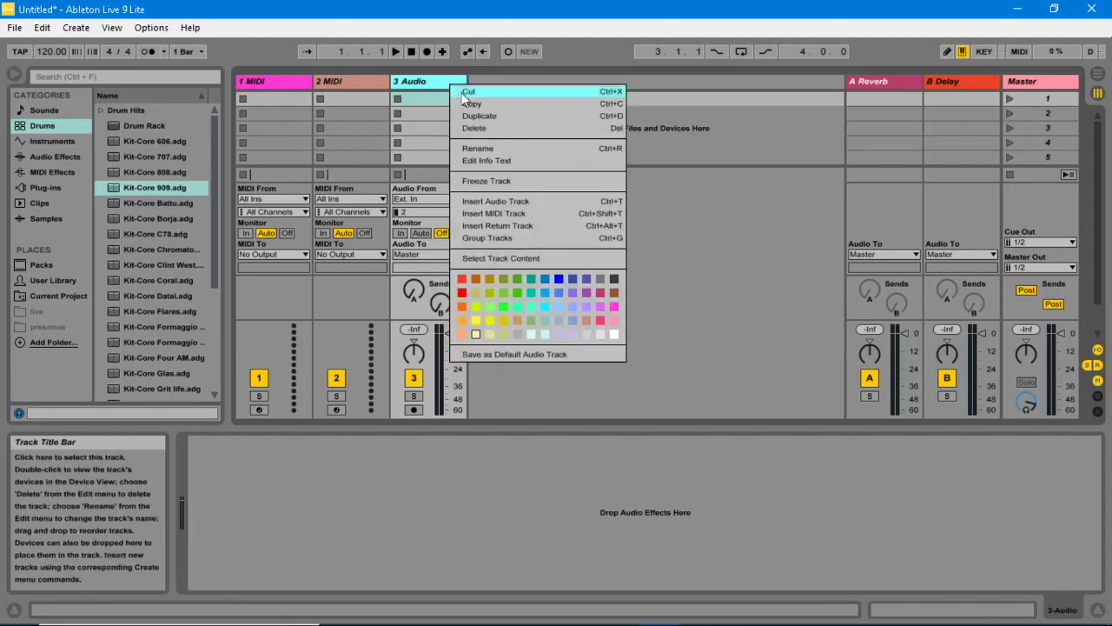
left_click(474, 129)
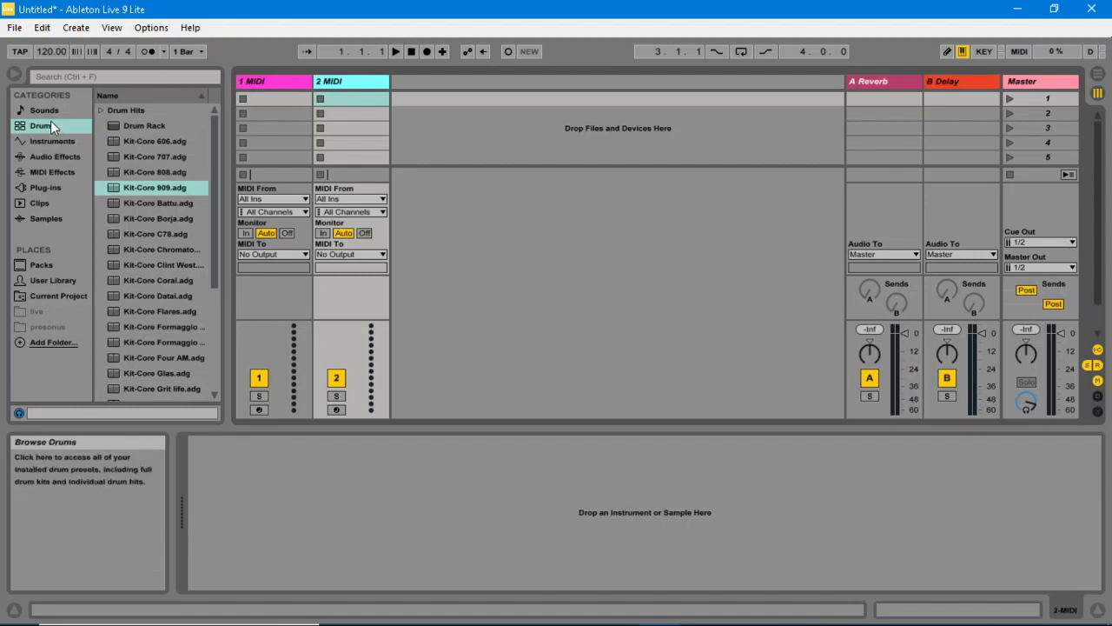
Step: Load the Kit-Core 909 drum kit from the browser's Drums category onto the first MIDI track
left_click(139, 194)
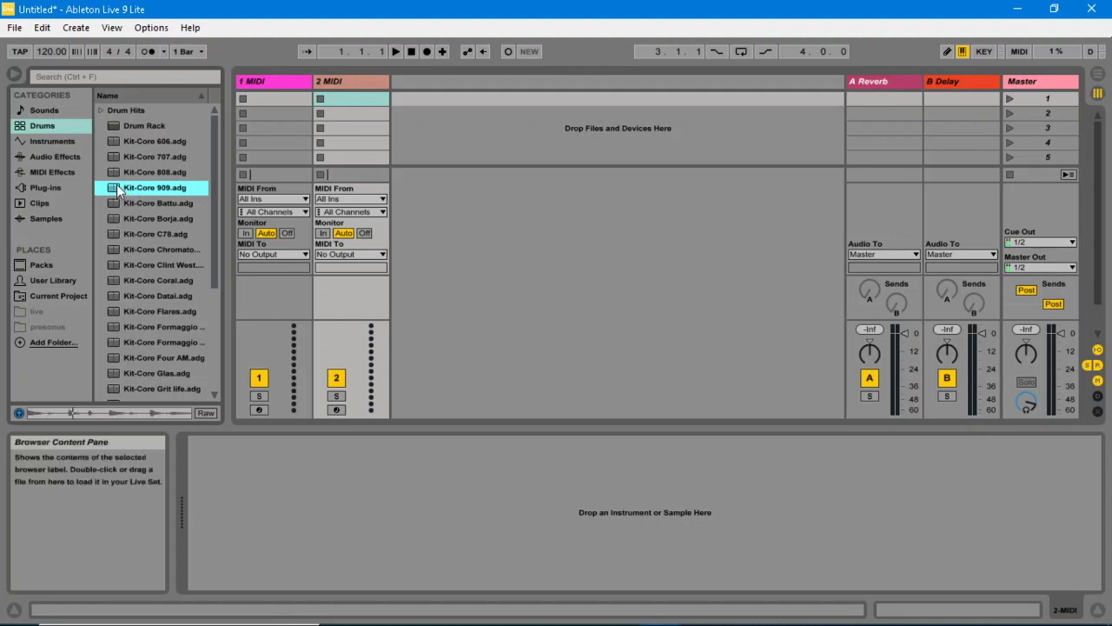
left_click_drag(119, 191, 234, 263)
left_click_drag(268, 300, 267, 293)
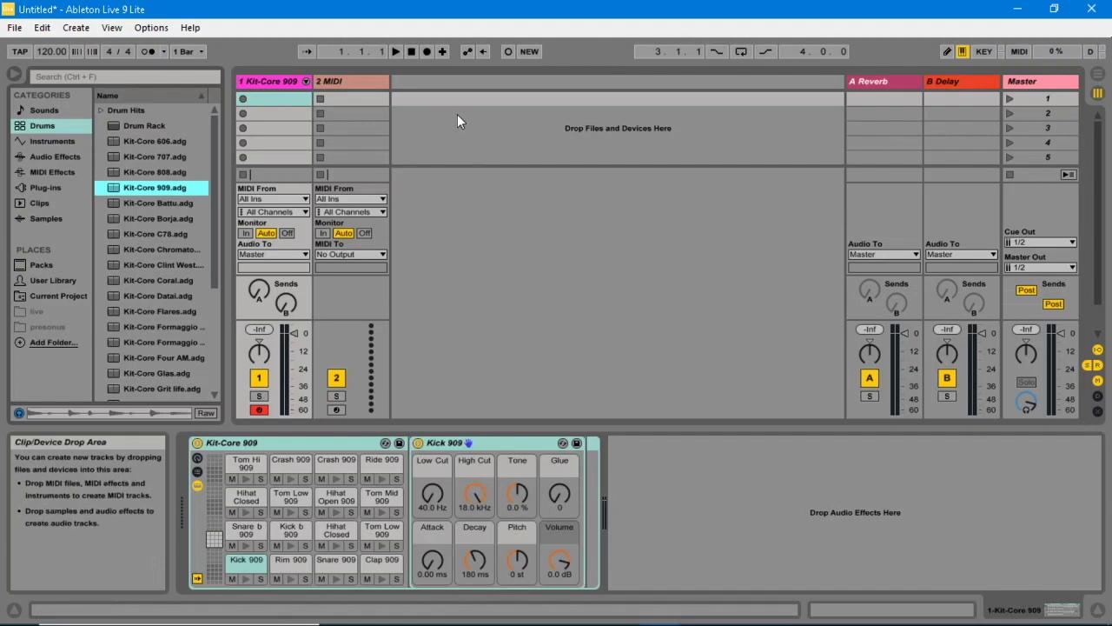
Step: Create an empty MIDI clip in the first slot of the Kit-Core 909 track and audition its Kick 909 and Snare 909 keys
left_click(277, 99)
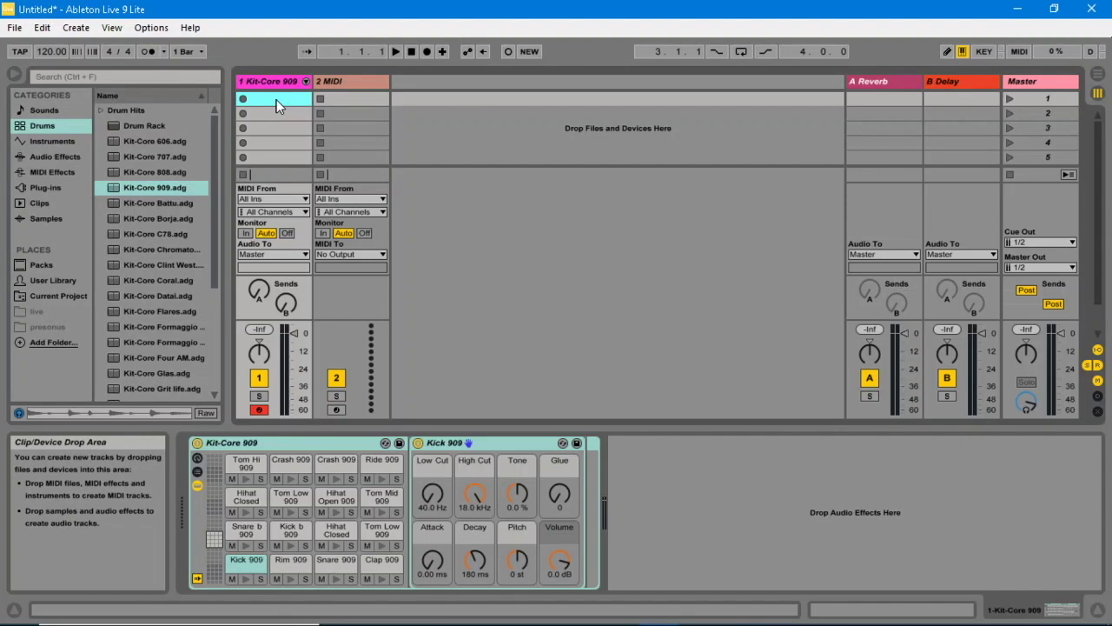
double_click(277, 103)
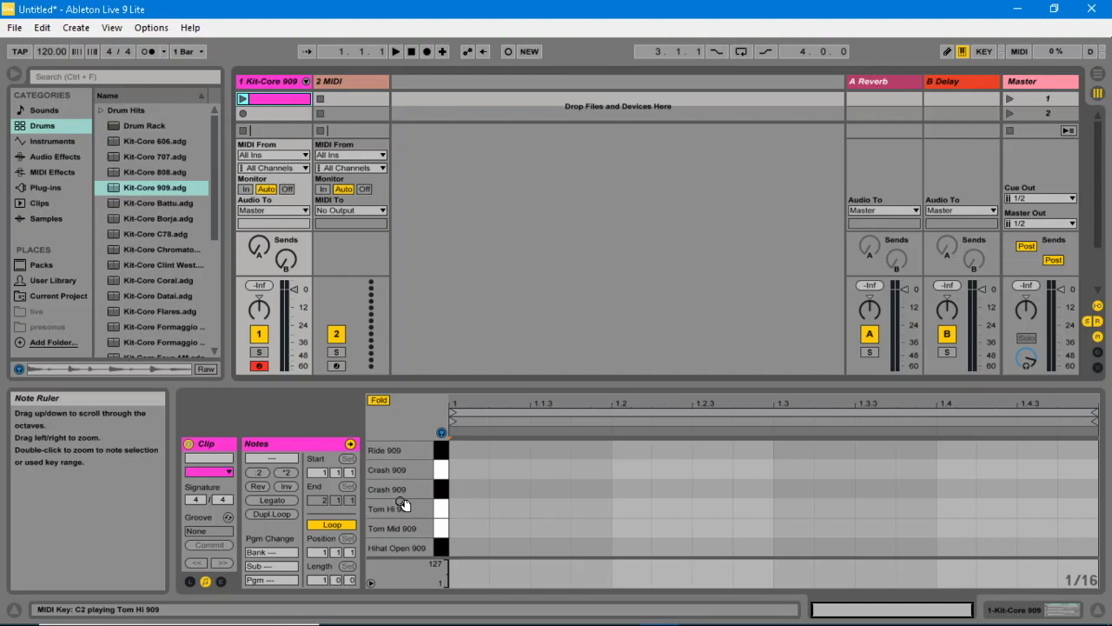
scroll(402, 521, "down", 3)
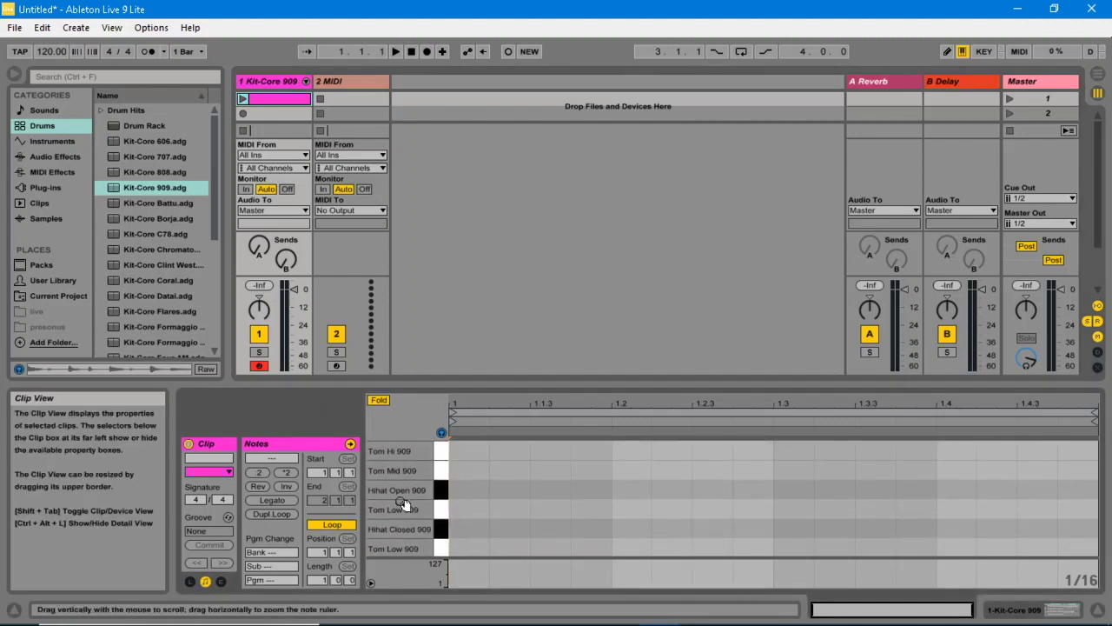
scroll(402, 534, "down", 3)
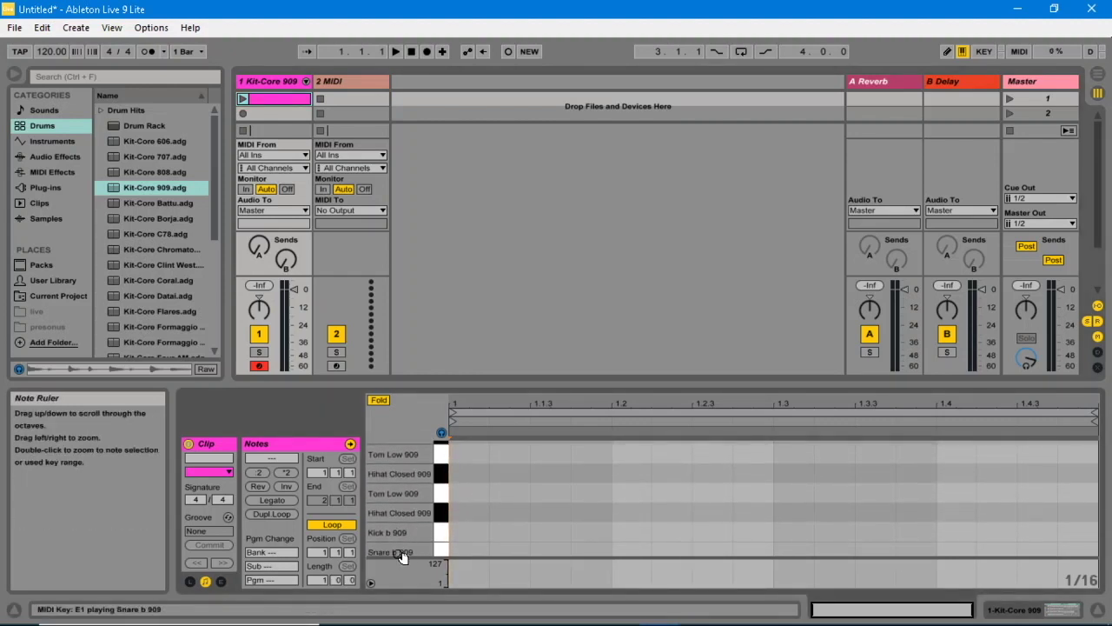
scroll(398, 544, "down", 2)
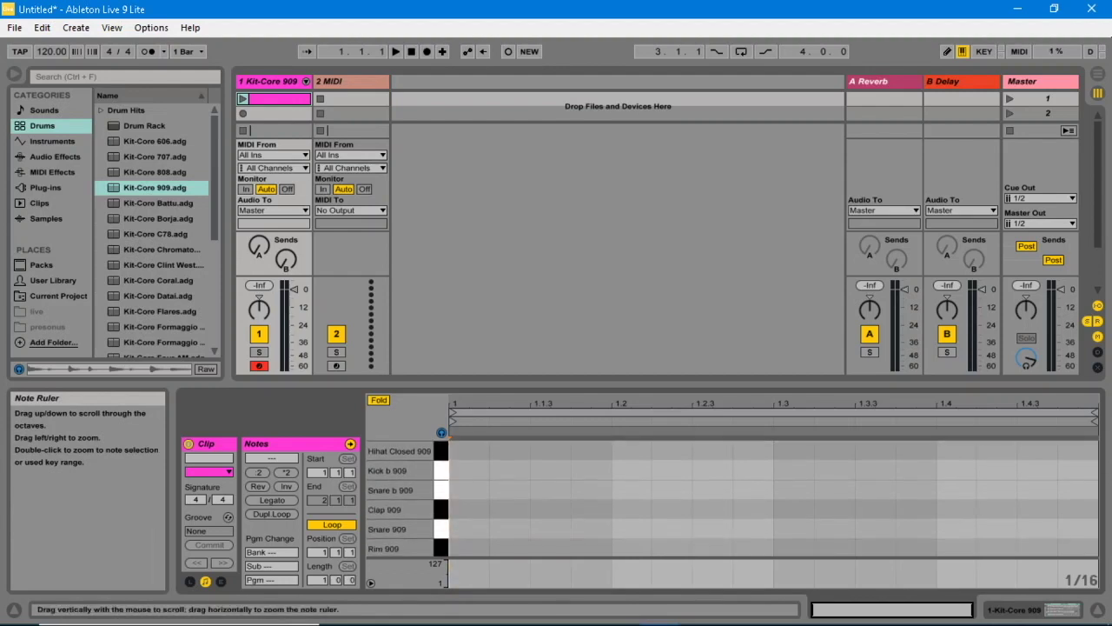
scroll(398, 543, "down", 2)
left_click(400, 546)
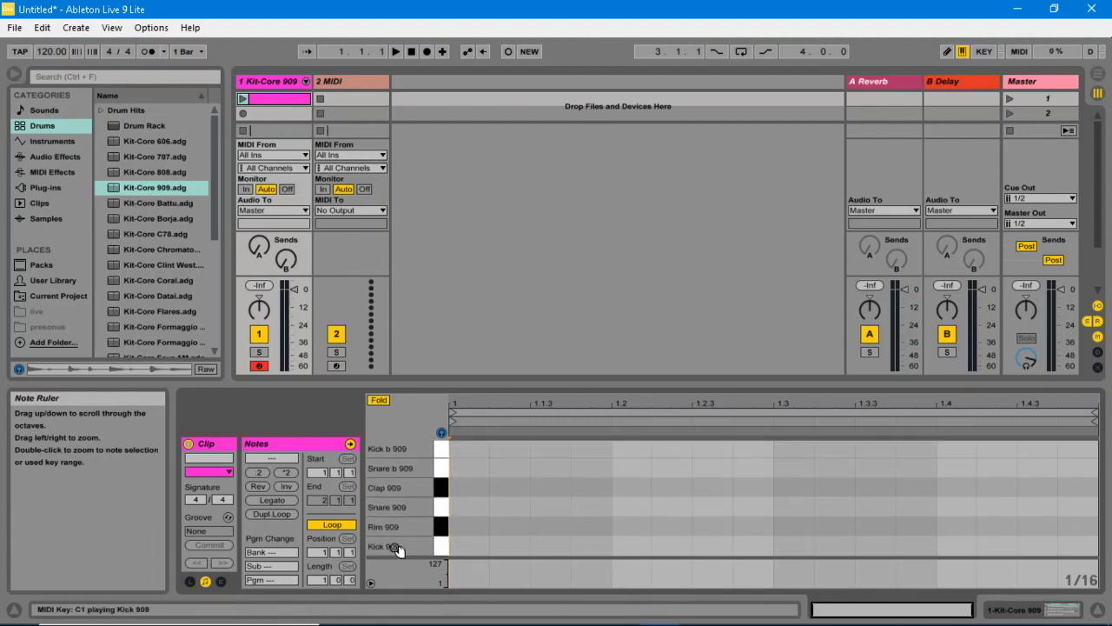
left_click(388, 511)
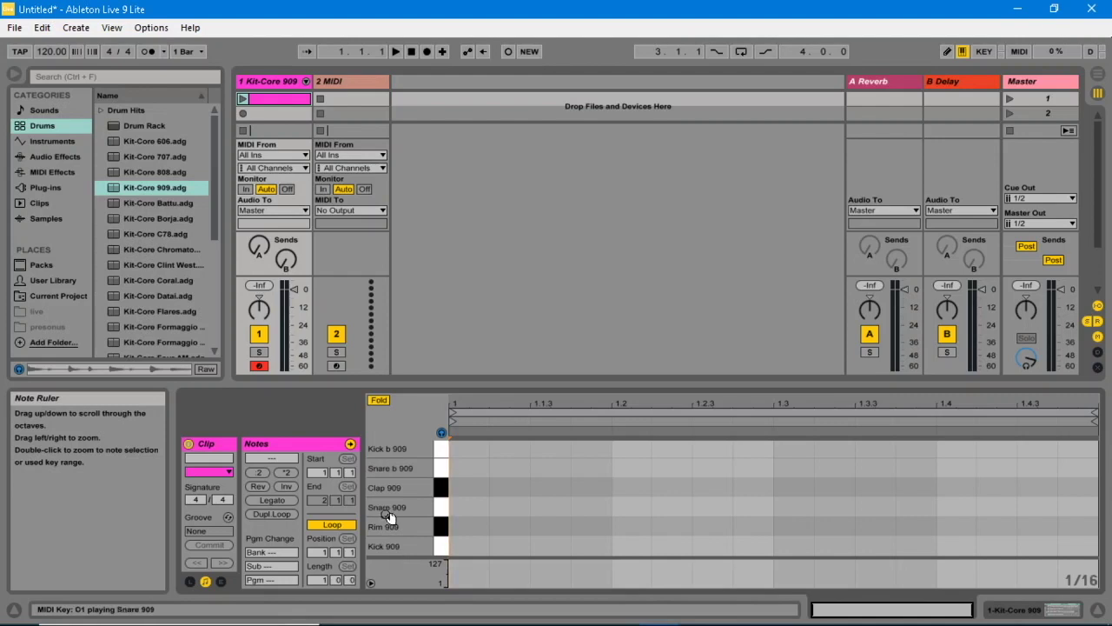
Step: Add Kick 909 notes on beats 1, 1.2, 1.3 and 1.4 and Snare 909 notes on beats 1.2 and 1.4
double_click(462, 547)
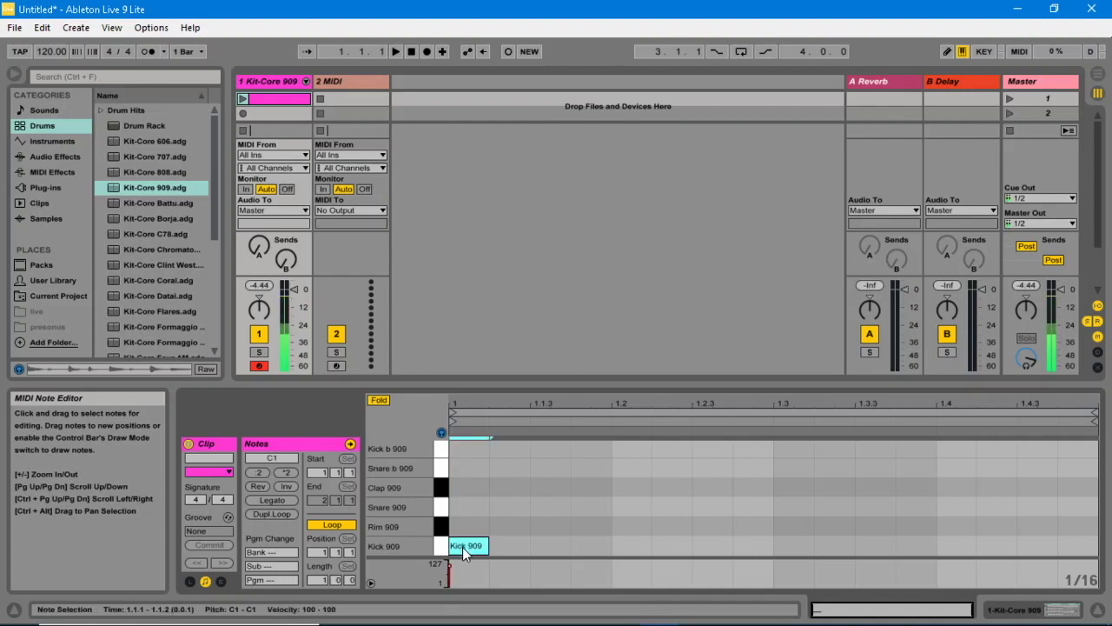
double_click(630, 546)
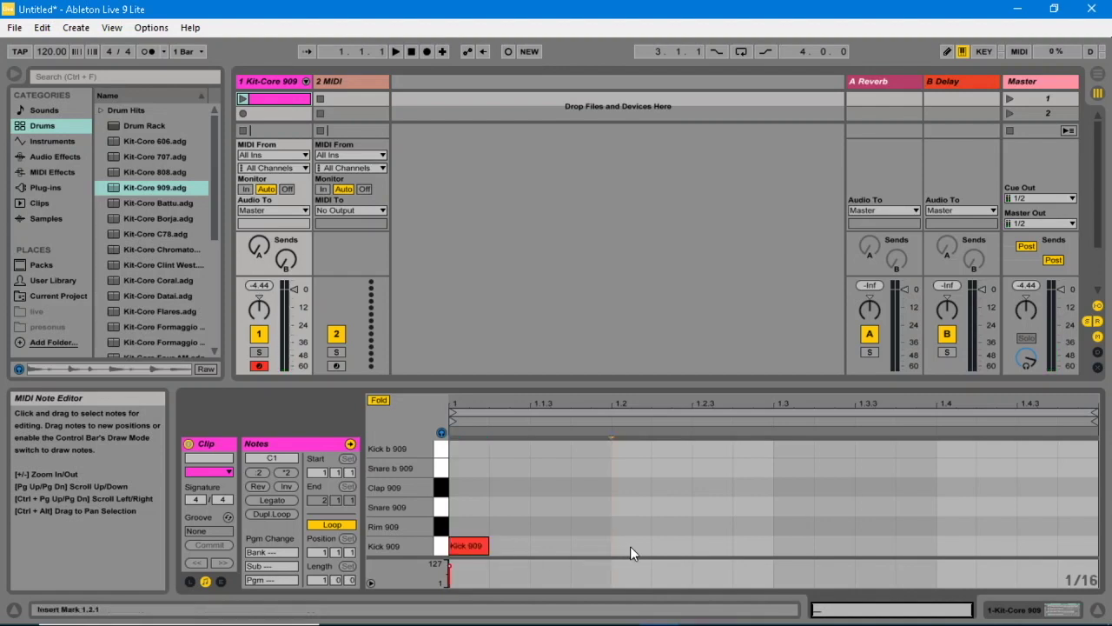
double_click(785, 546)
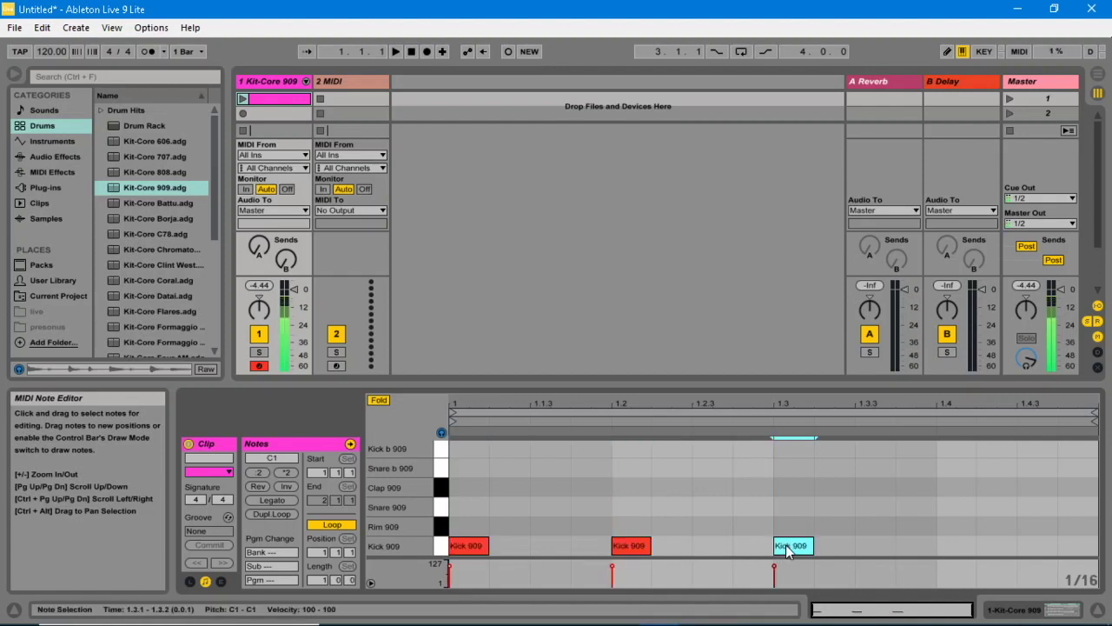
double_click(959, 547)
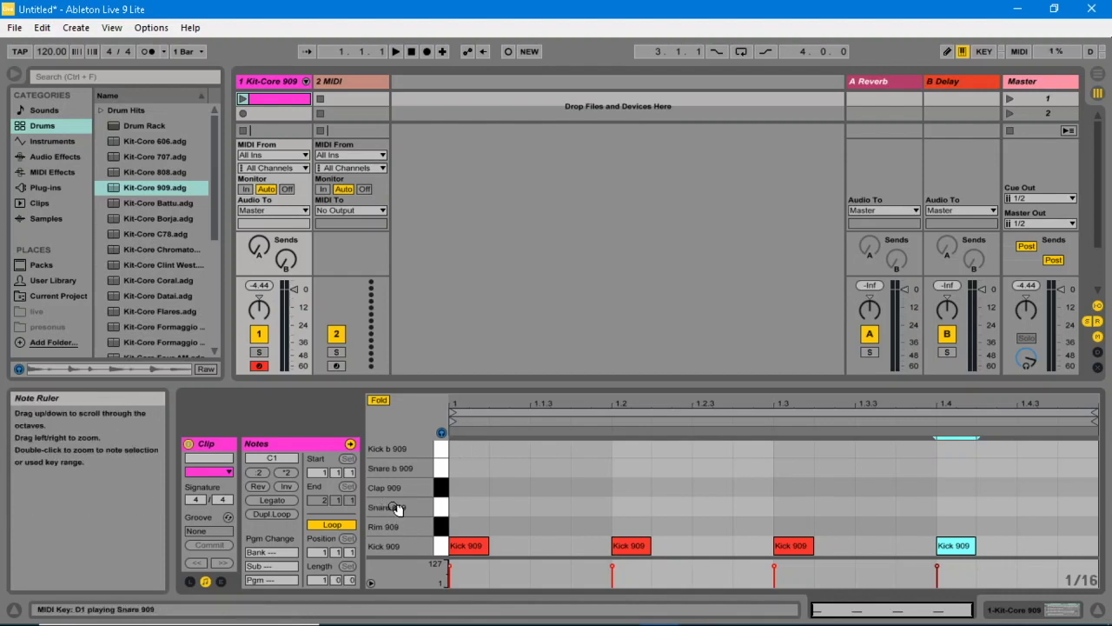
double_click(637, 509)
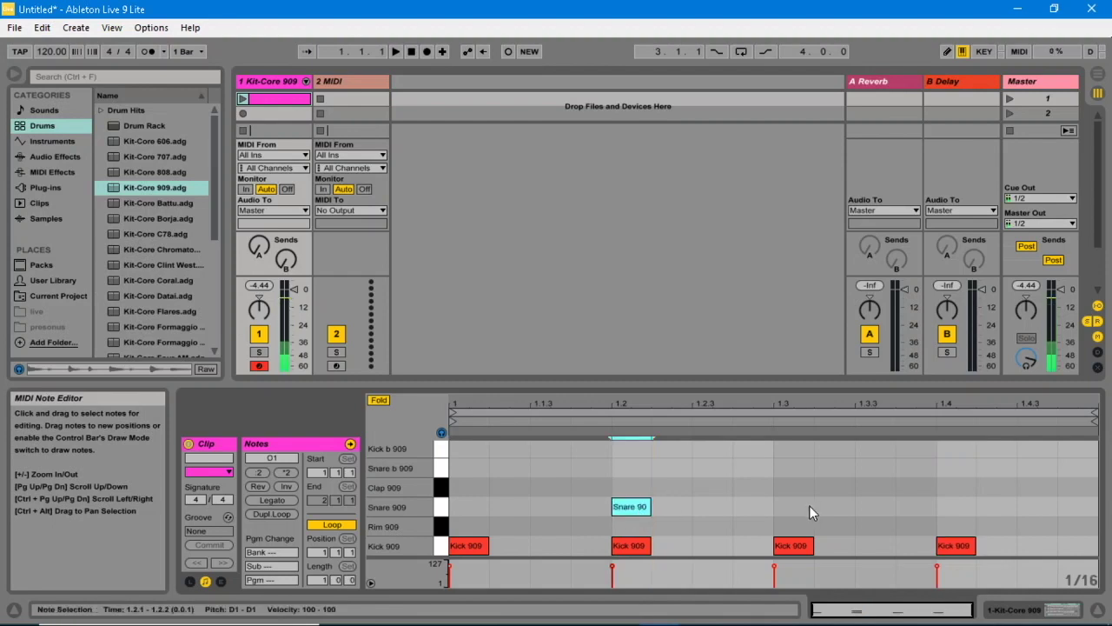
double_click(956, 508)
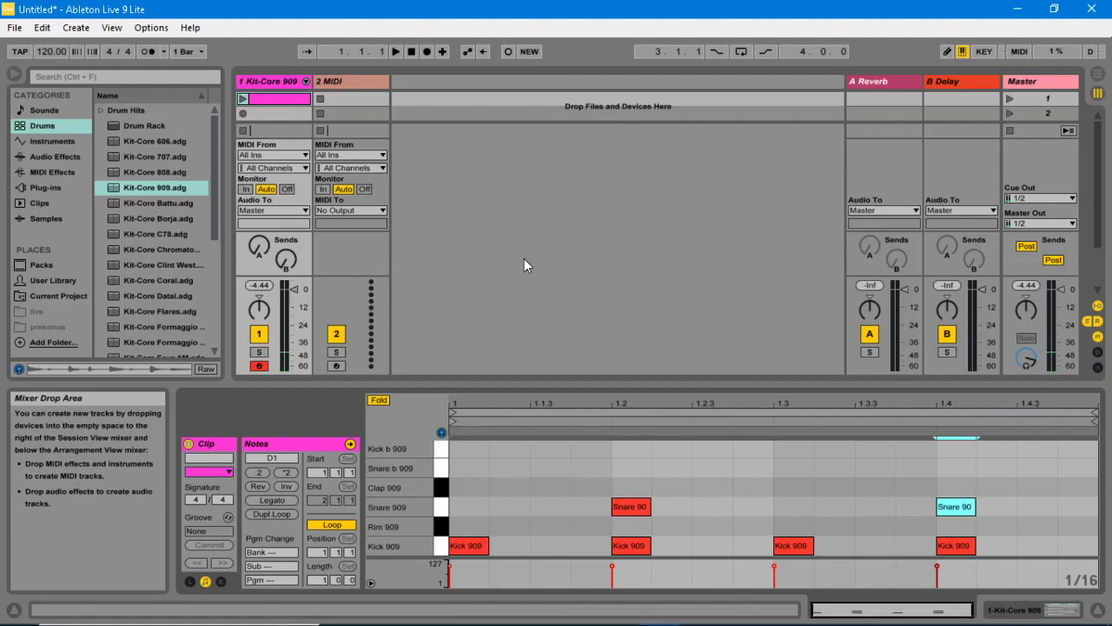
Step: Launch the kick and snare clip to hear the beat, and stop playback back at the start
left_click(395, 51)
double_click(411, 52)
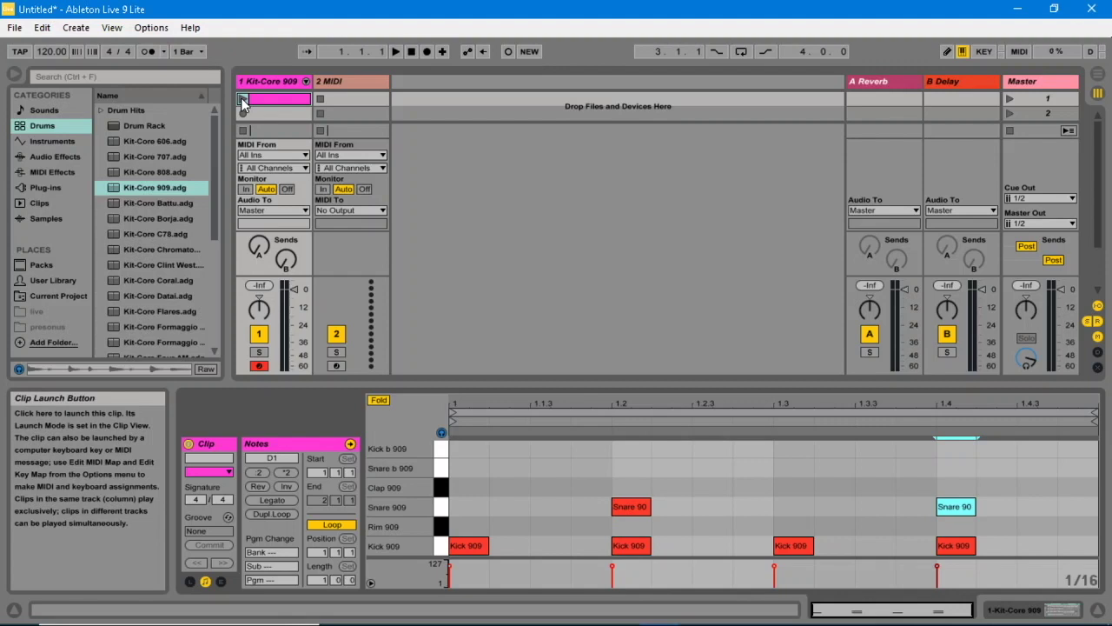
left_click(240, 97)
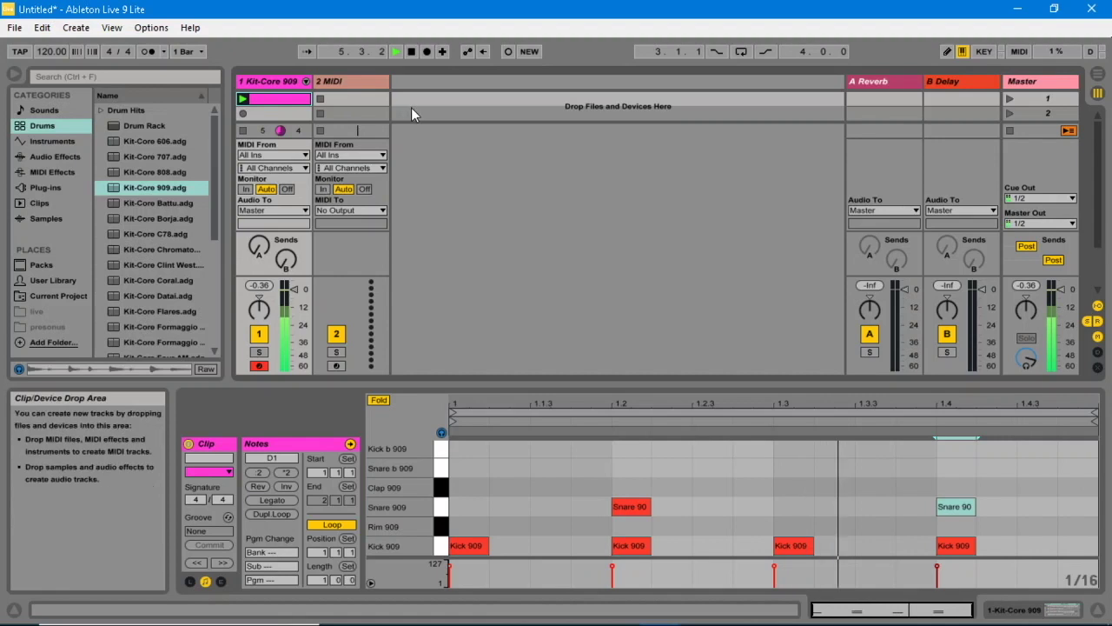
double_click(410, 49)
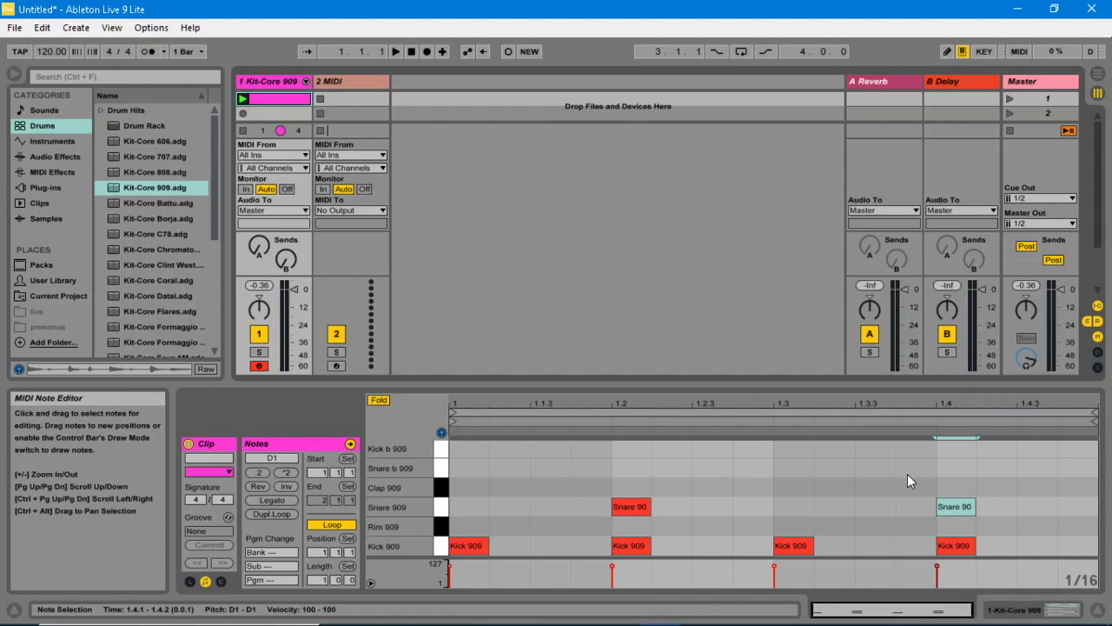
Step: Compare the track's device view with its clip notes, and view the drum rack's Snare b 909 pad controls
left_click(1012, 612)
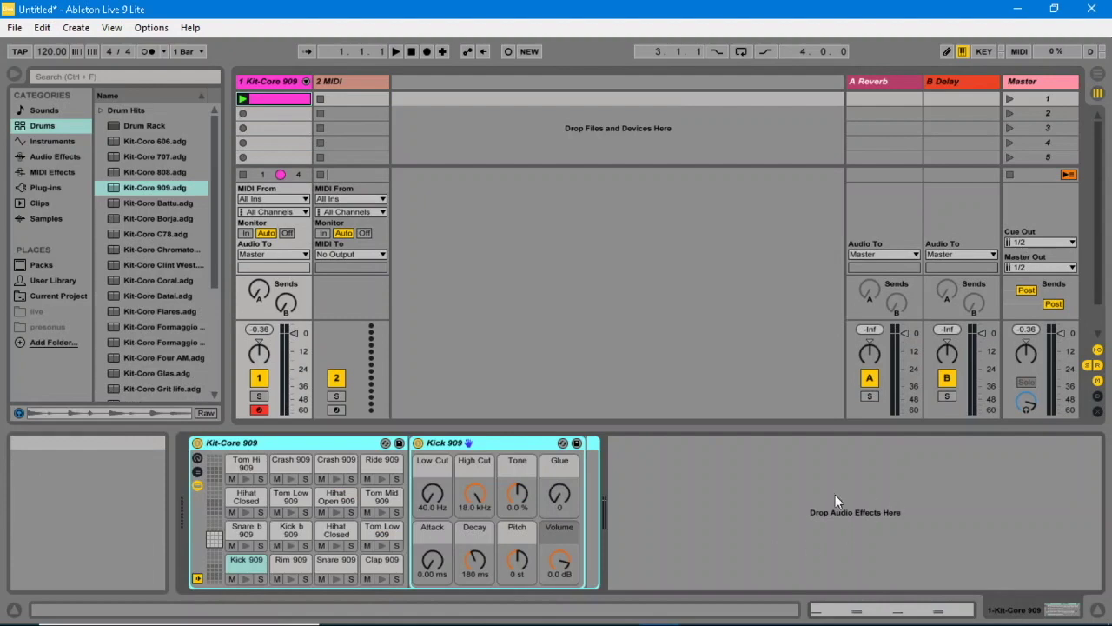
left_click(860, 608)
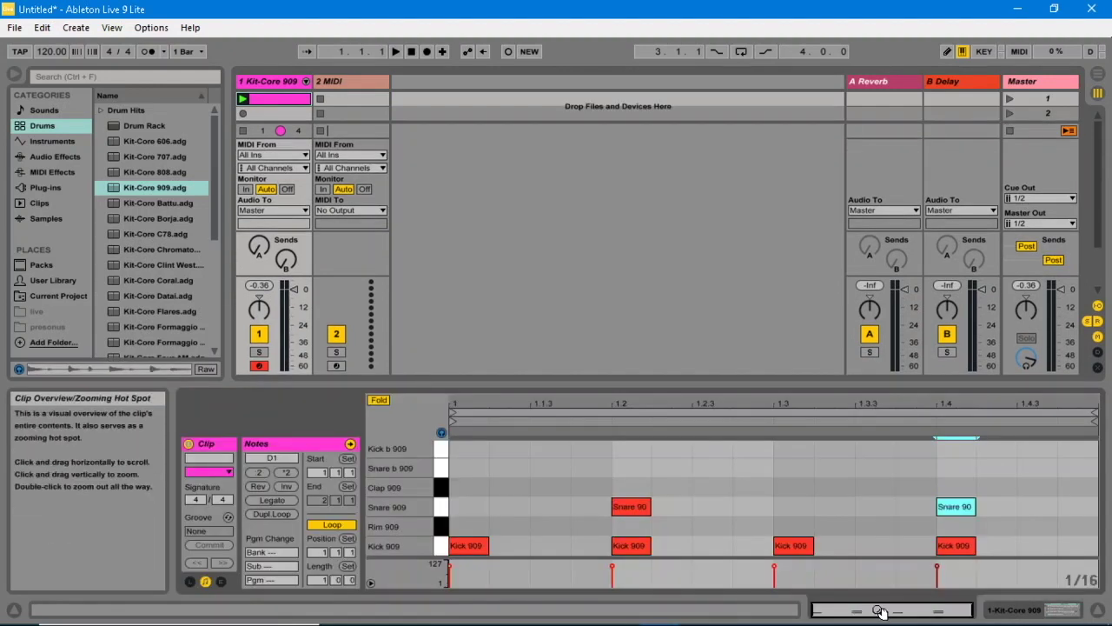
left_click(989, 615)
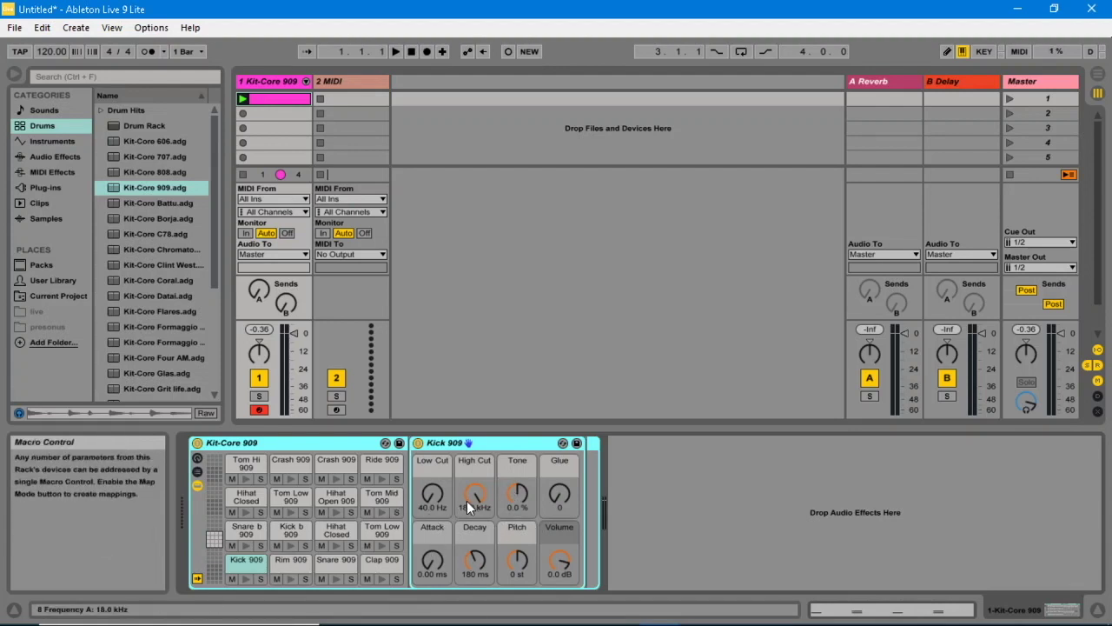
left_click(246, 532)
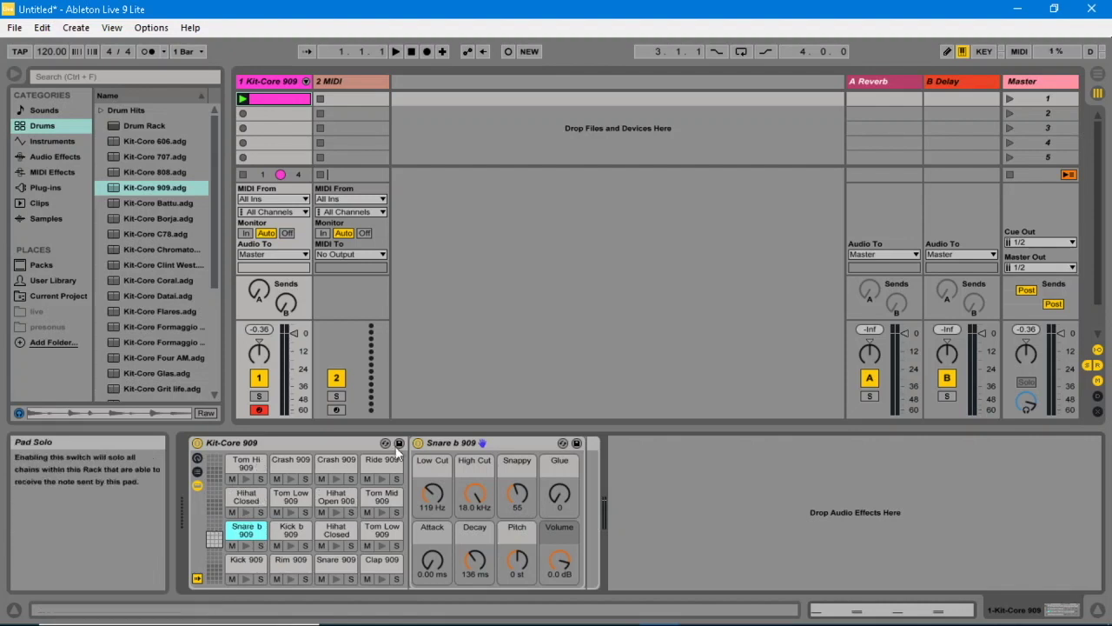
Step: Create a MIDI clip in the Kit-Core 909 track's second slot and add Tom Low 909 (A1) notes on beats 1, 1.2, 1.3 and 1.4
left_click(279, 113)
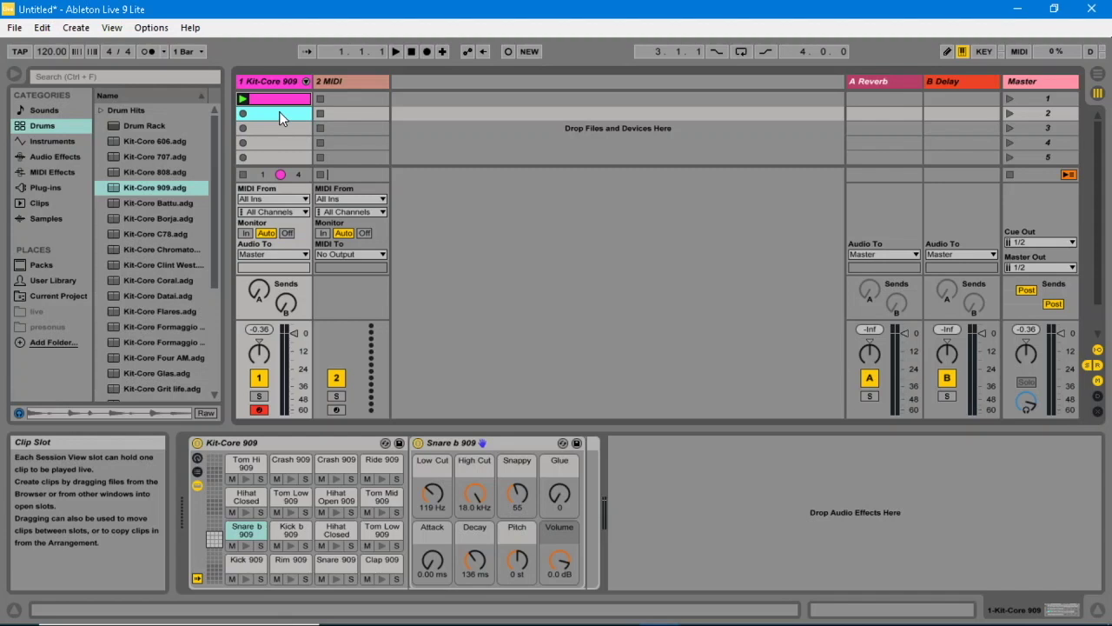
double_click(279, 113)
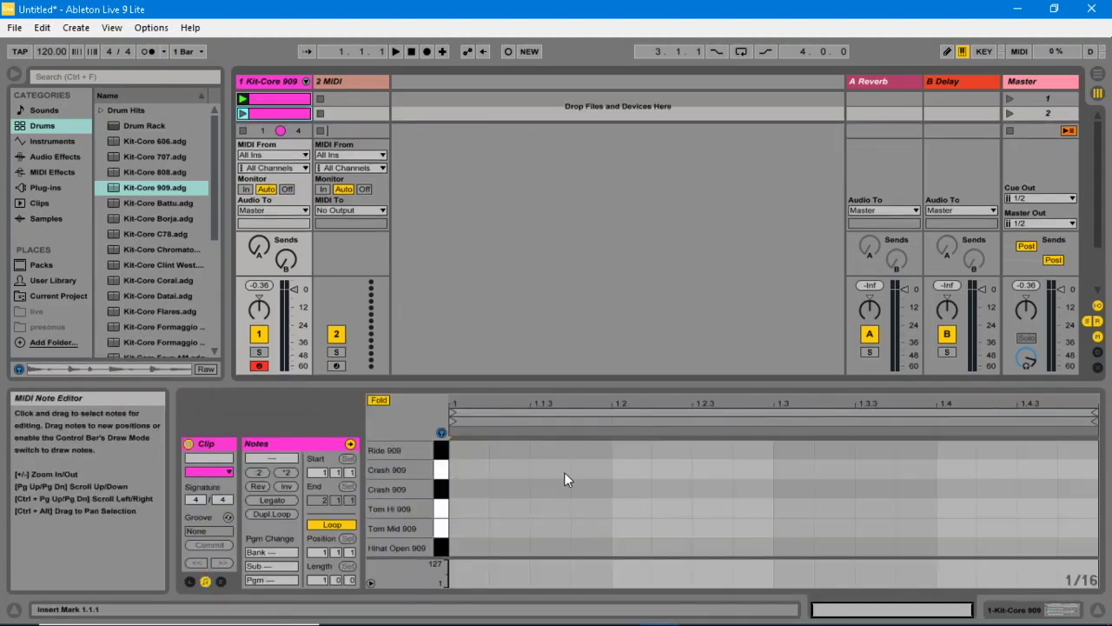
left_click(398, 543)
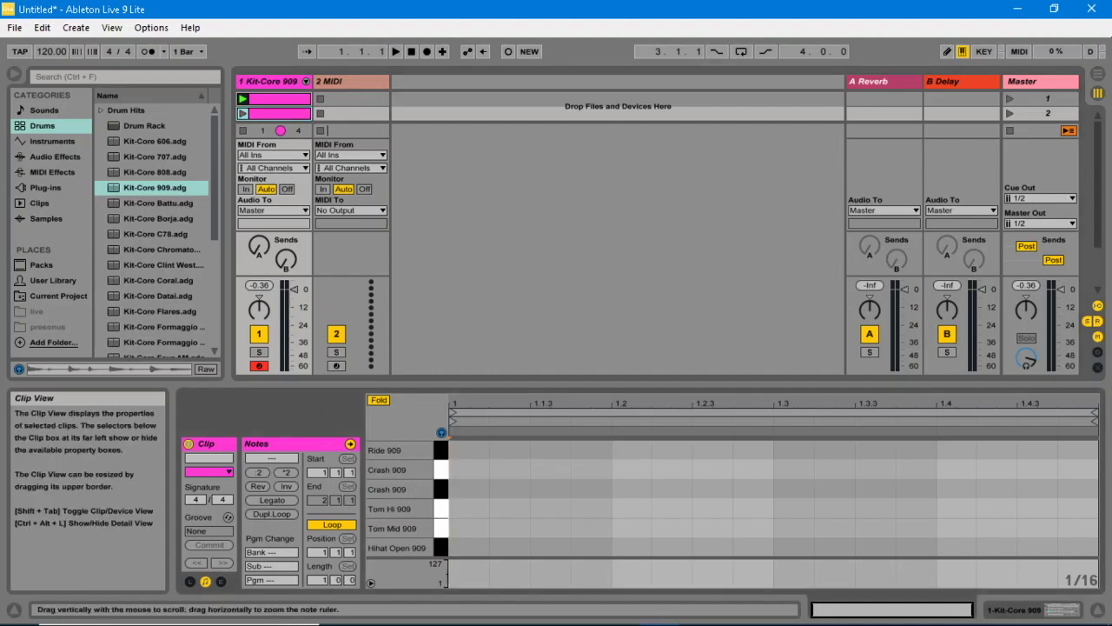
scroll(399, 495, "down", 3)
scroll(445, 515, "down", 1)
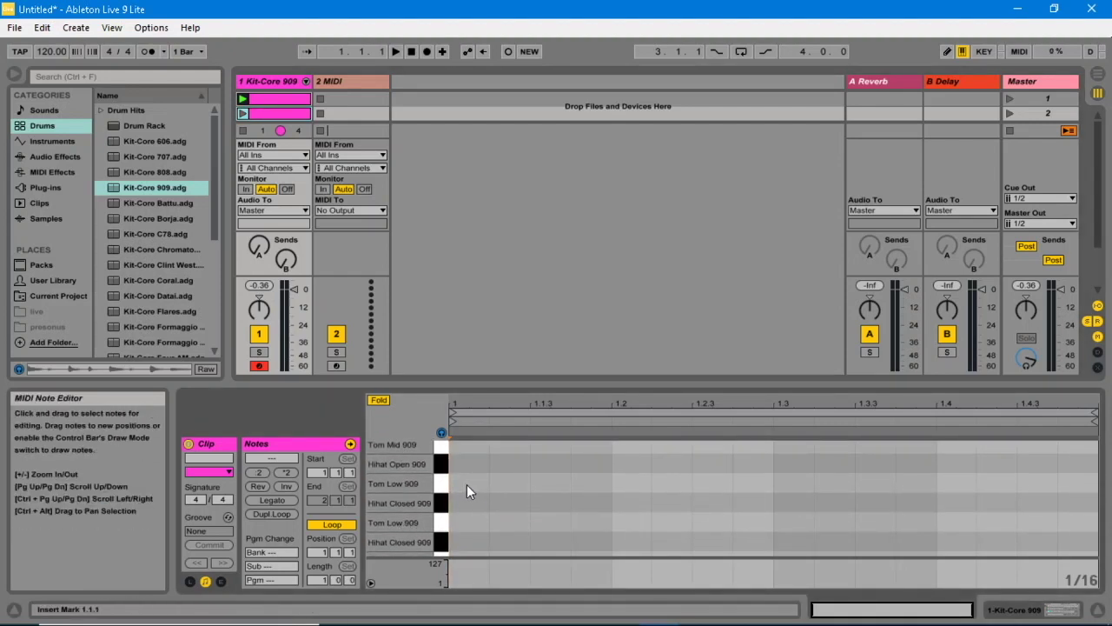
double_click(467, 484)
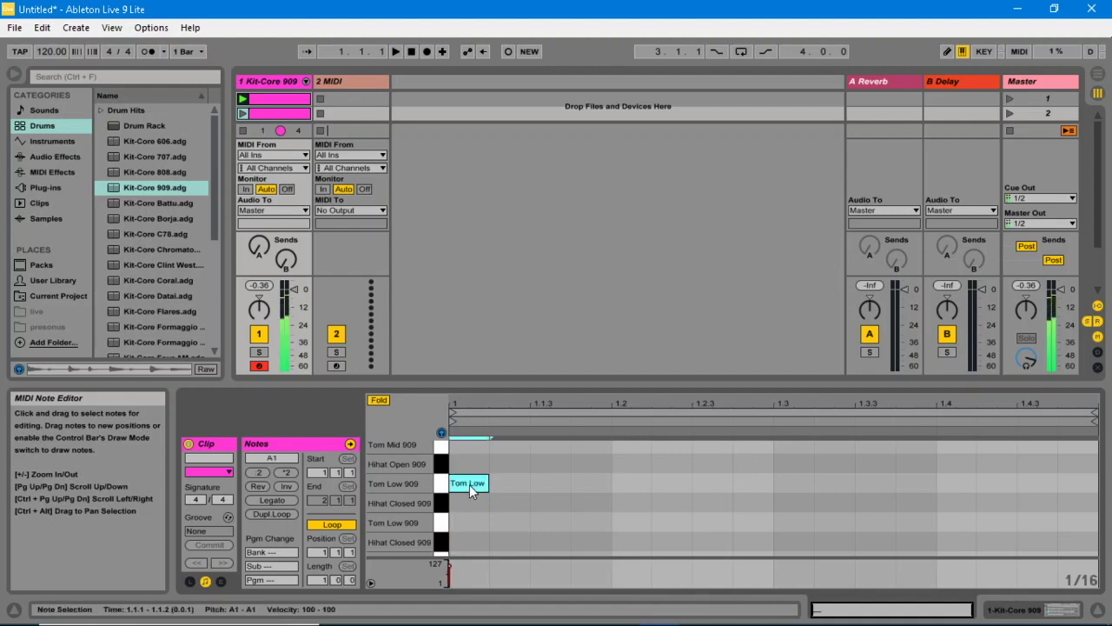
double_click(636, 486)
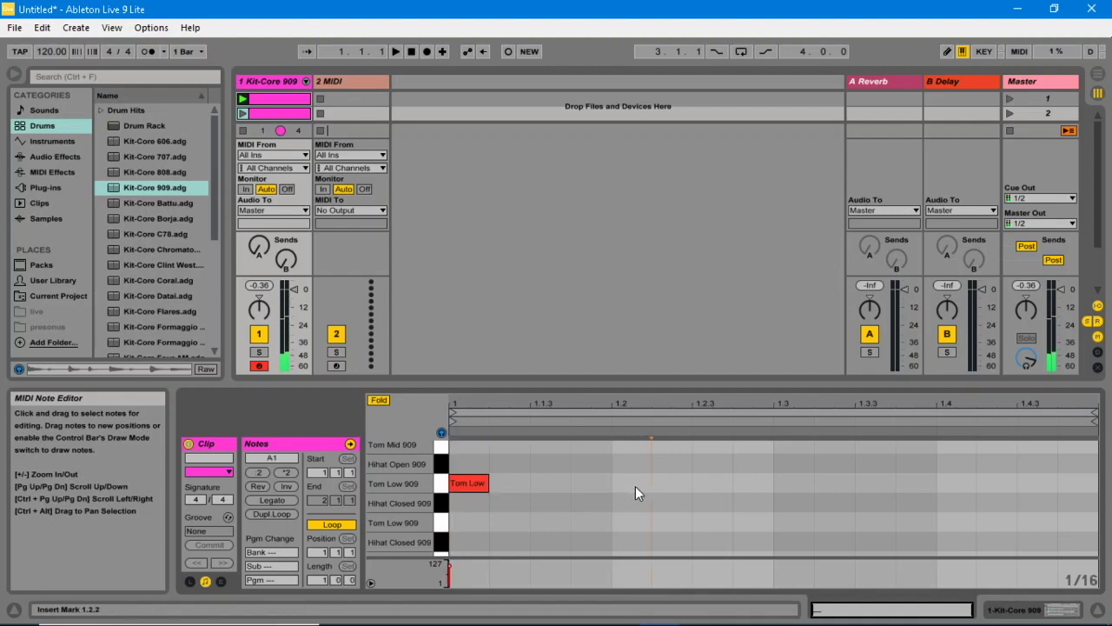
double_click(794, 489)
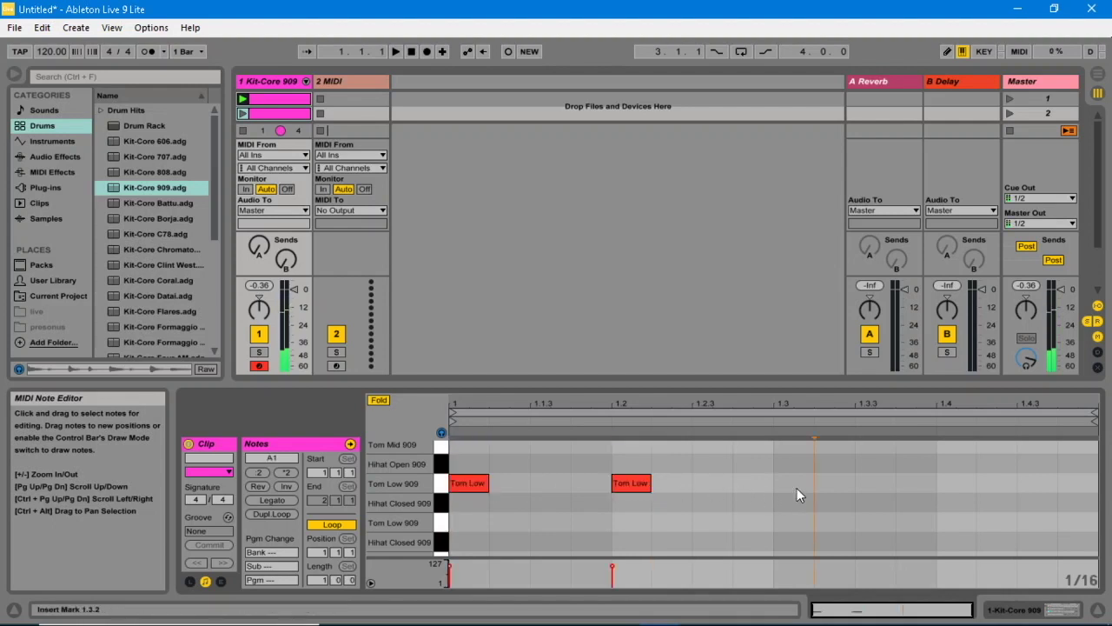
double_click(945, 483)
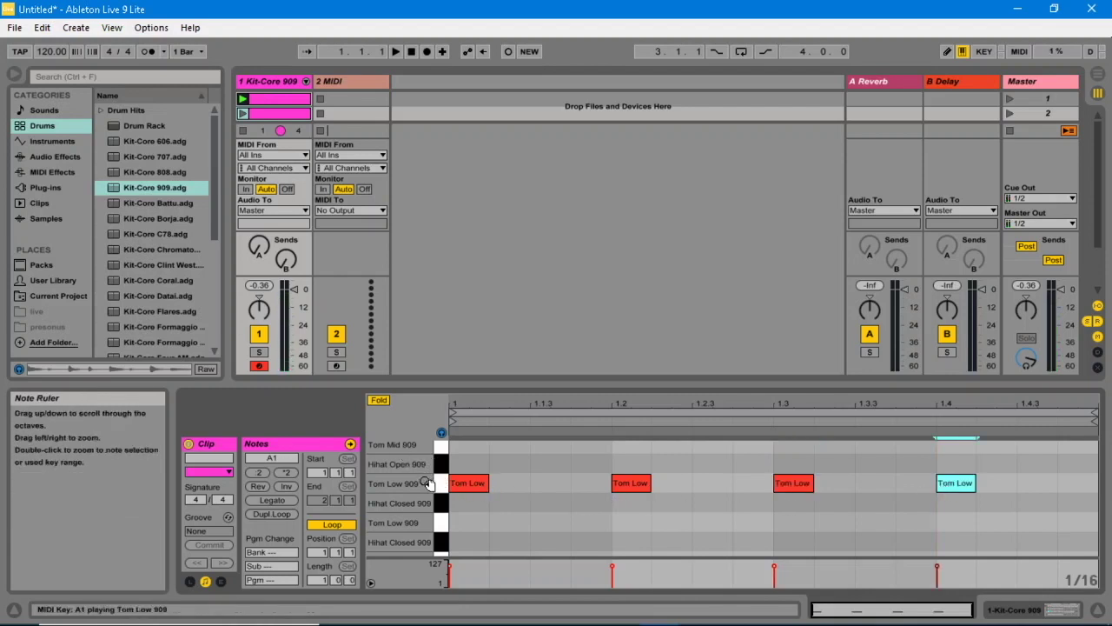
Step: Add Tom Hi 909 notes at 1.1.4 and 1.2.4, a Kick 909 note at 1.1.3 and a Snare 909 note at 1.3.3
scroll(428, 483, "up", 2)
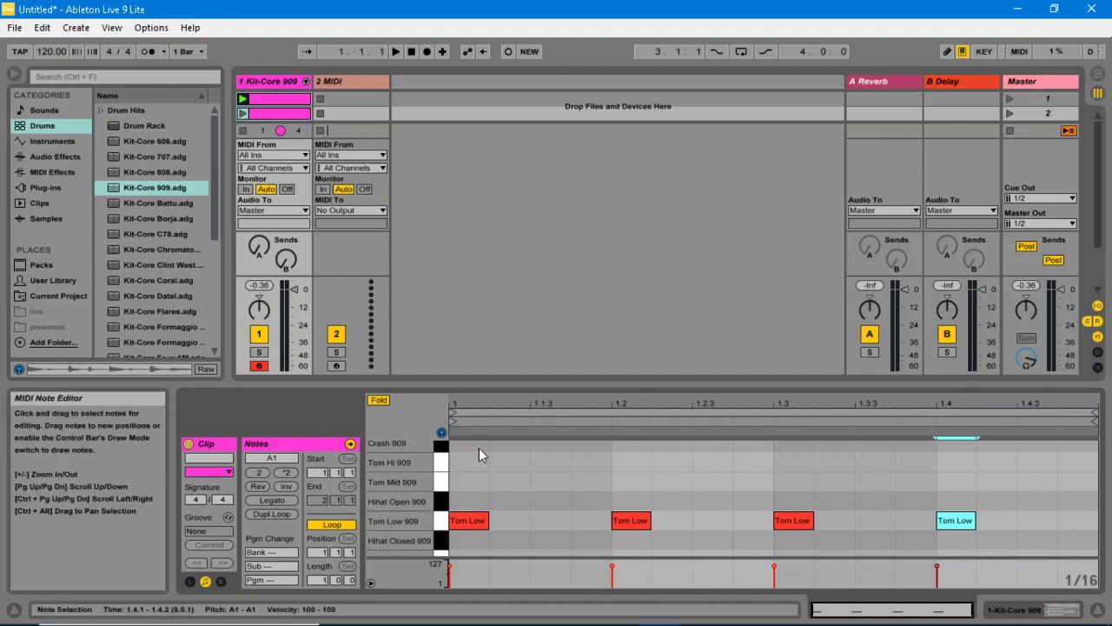
double_click(586, 466)
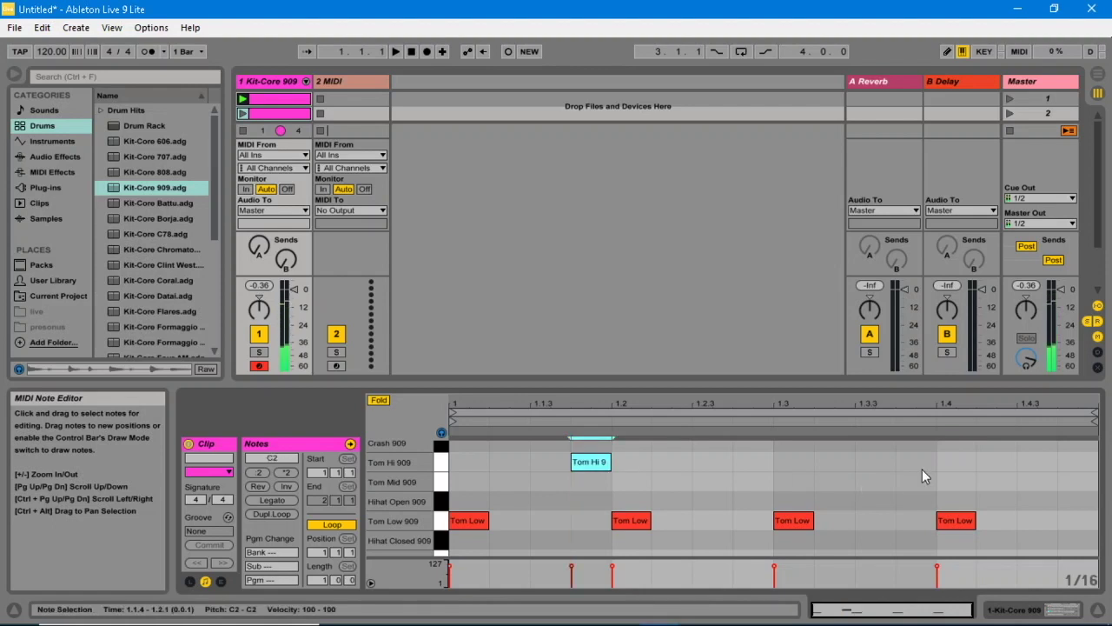
double_click(755, 462)
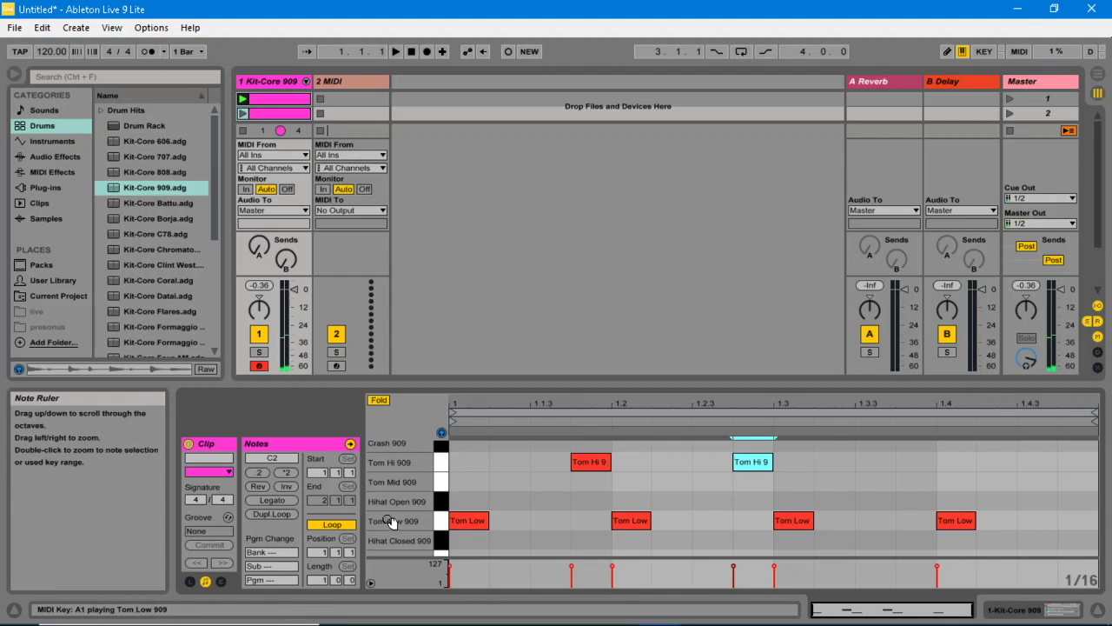
scroll(393, 523, "down", 5)
scroll(396, 543, "down", 3)
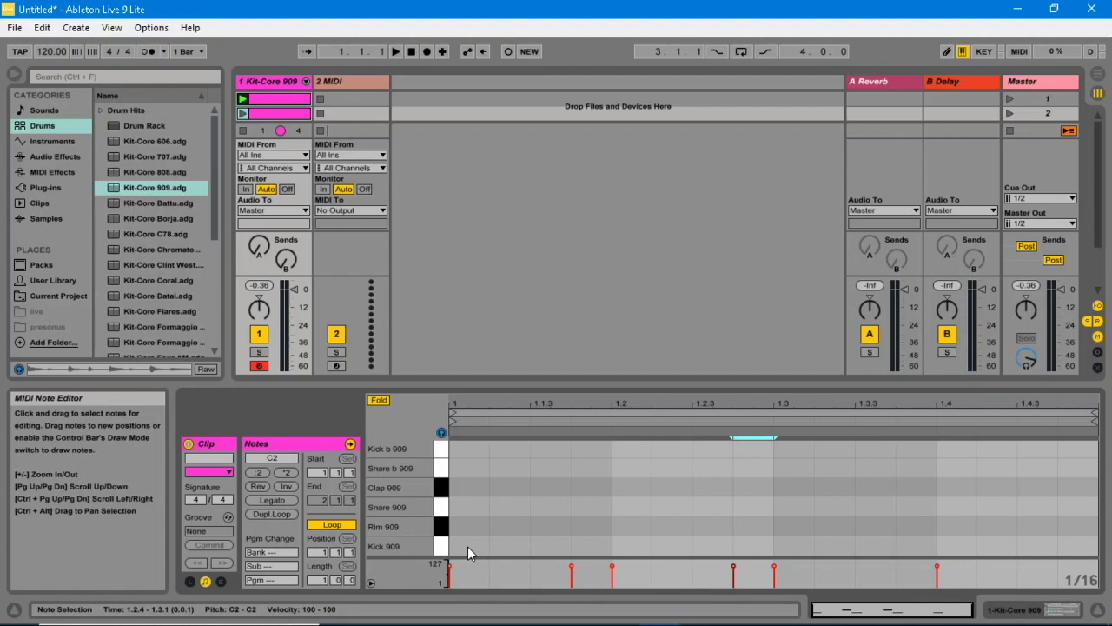
double_click(549, 545)
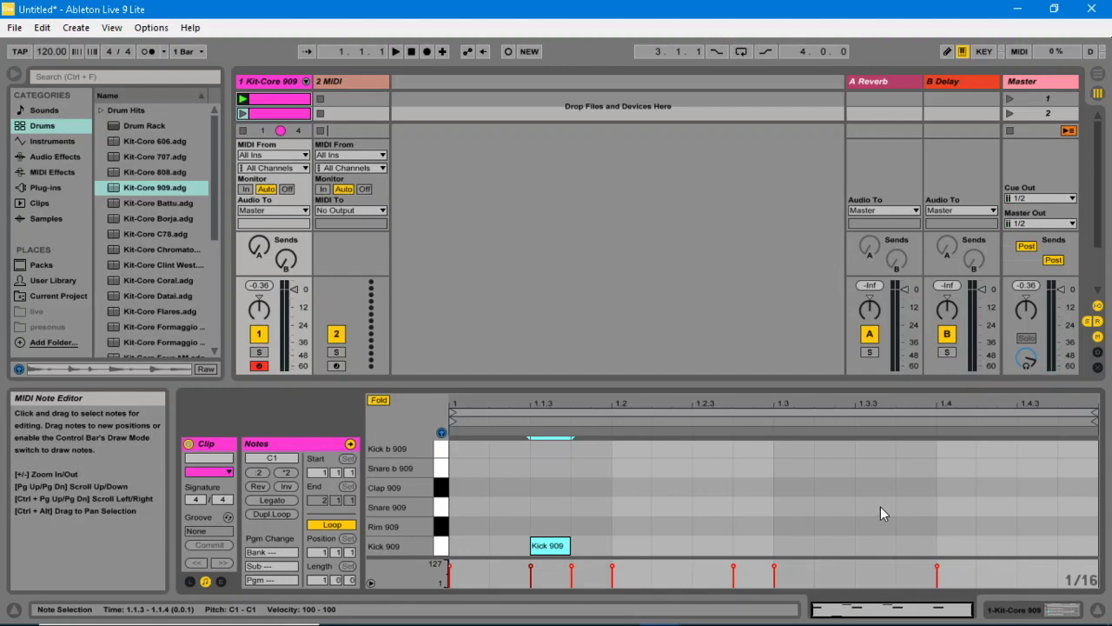
double_click(880, 506)
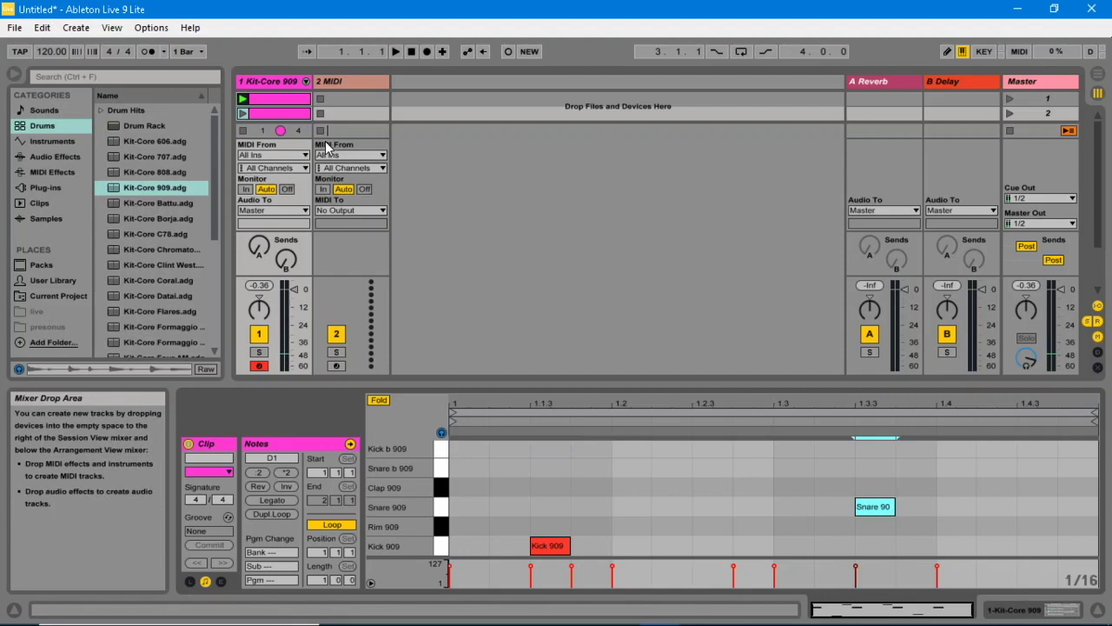
Step: Launch the second Kit-Core 909 clip to hear the tom pattern, and stop playback
left_click(244, 115)
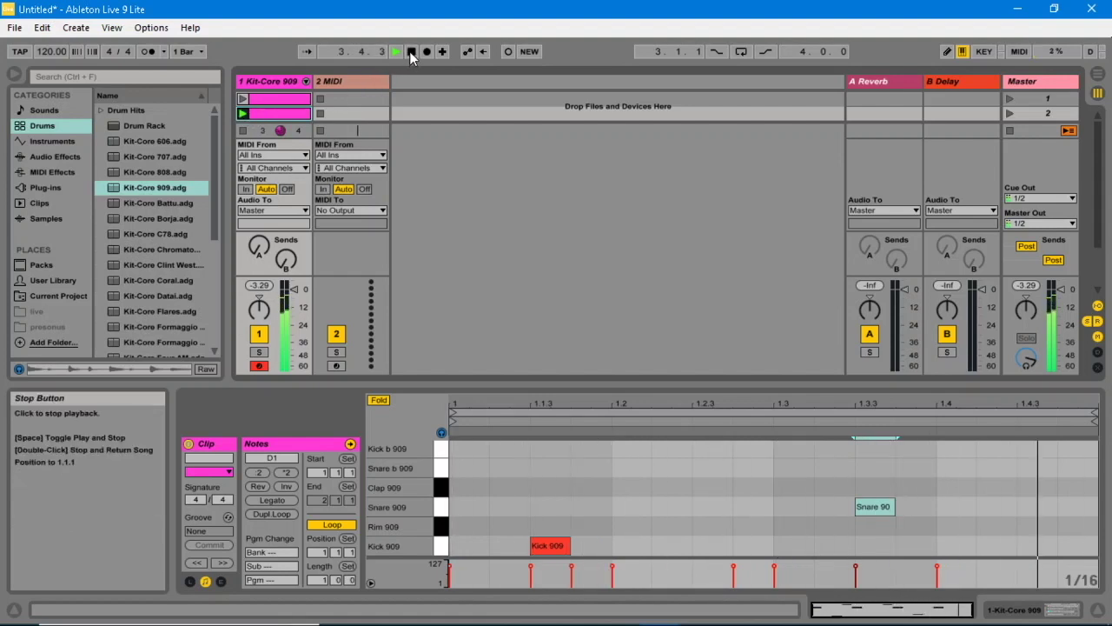
left_click(412, 52)
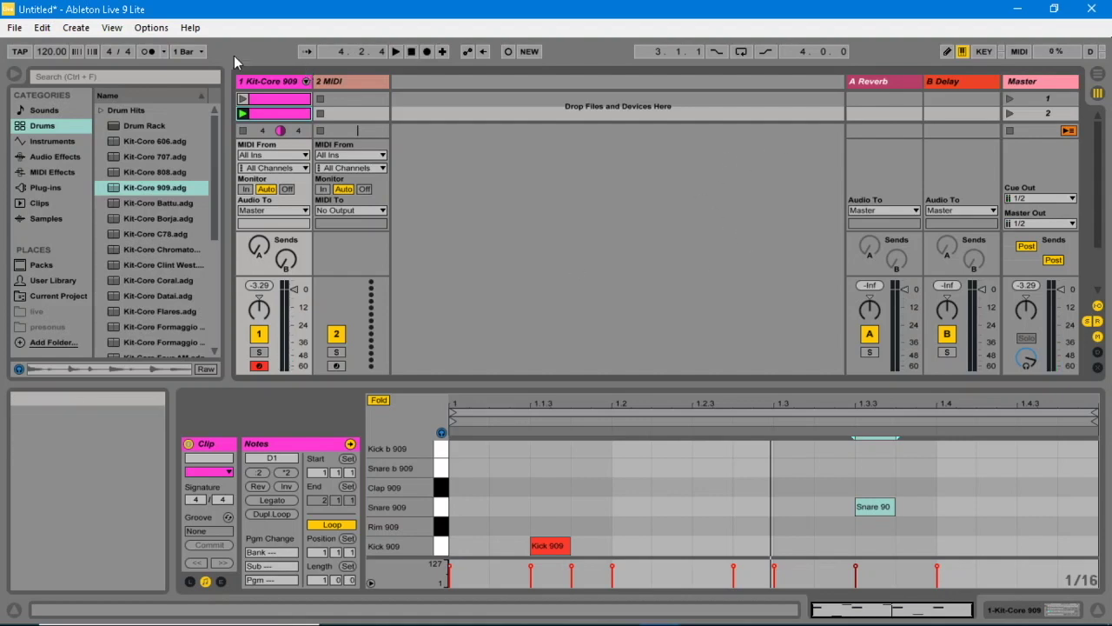
Step: Check the Vortex Wireless 2 input in the MIDI preferences, toggling its Remote setting off and back on
left_click(155, 29)
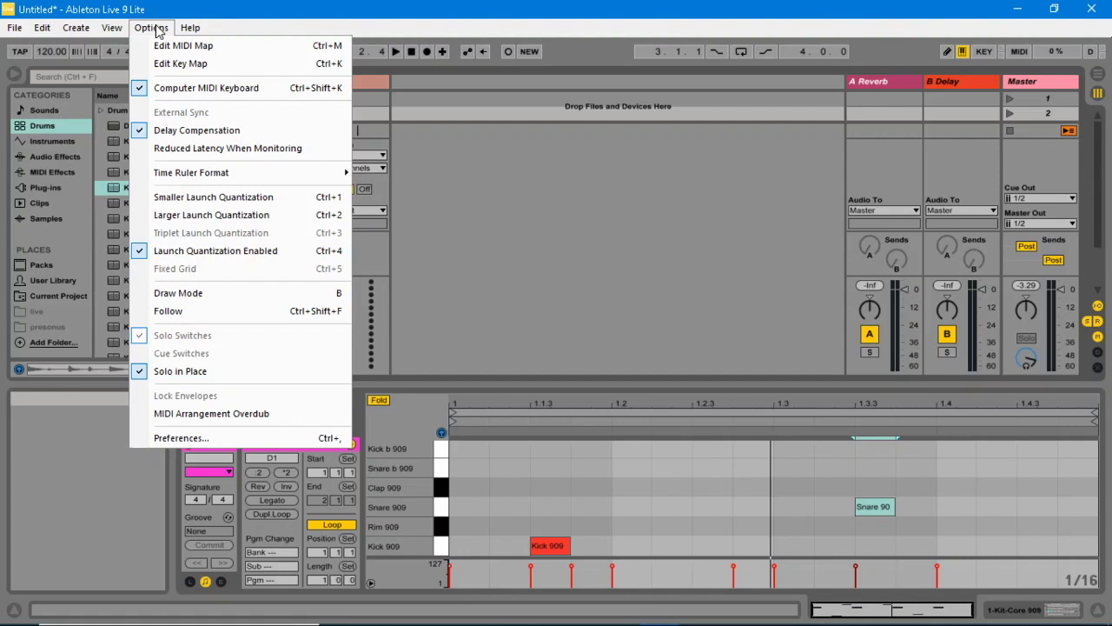
left_click(189, 438)
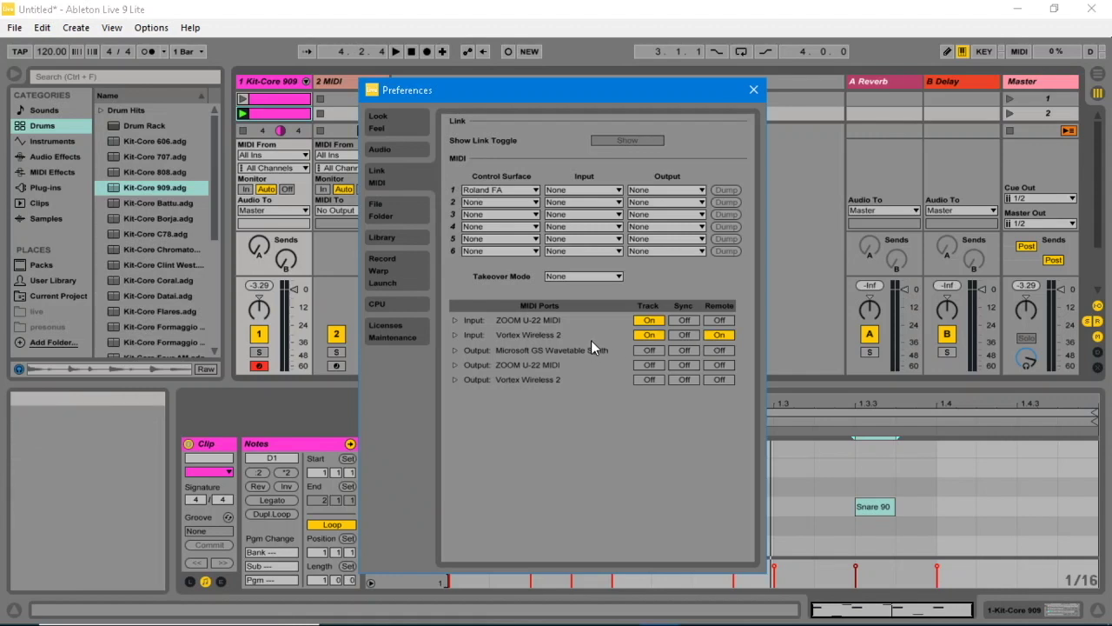
left_click(725, 336)
left_click(726, 337)
left_click(752, 91)
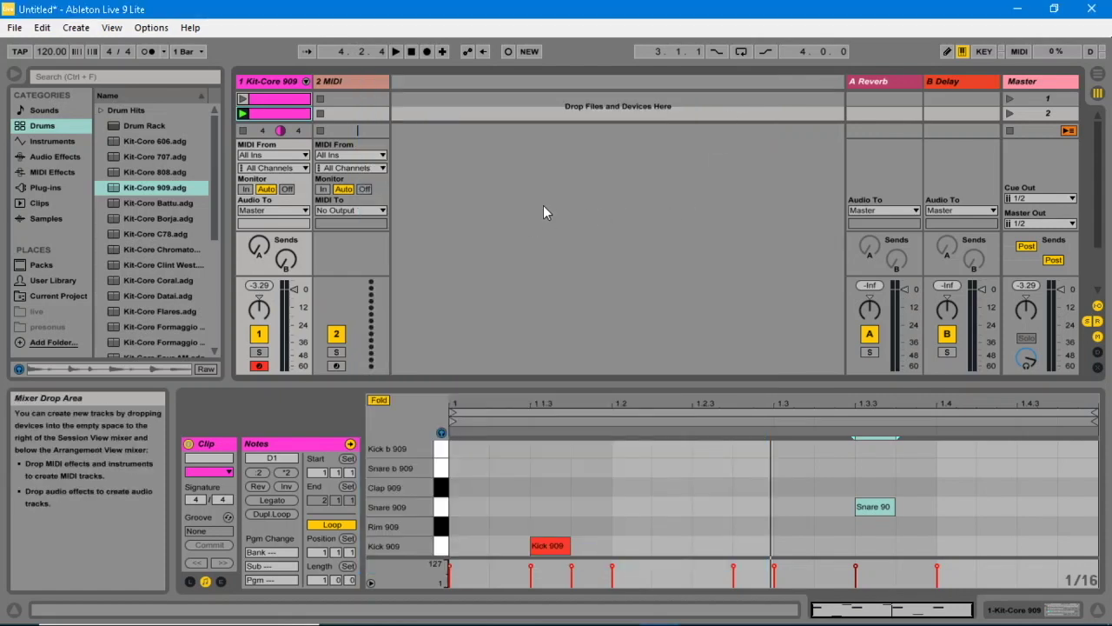
Step: MIDI-map channel 15 notes F#1 and G1 to clip slots 1 and 2 of the Kit-Core 909 track
left_click(1017, 51)
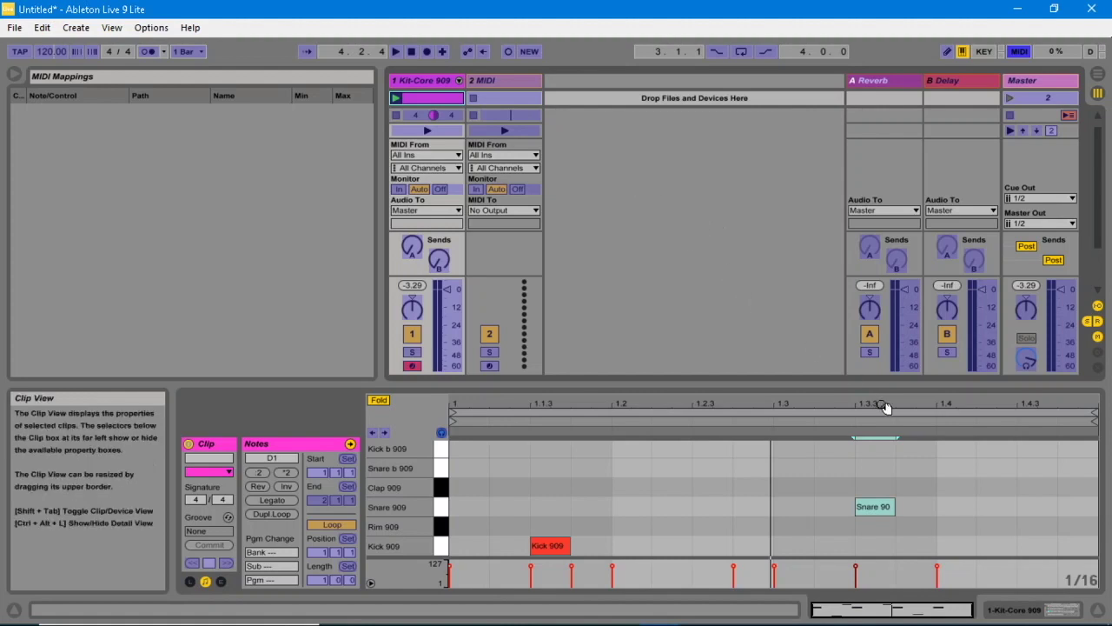
left_click(1019, 612)
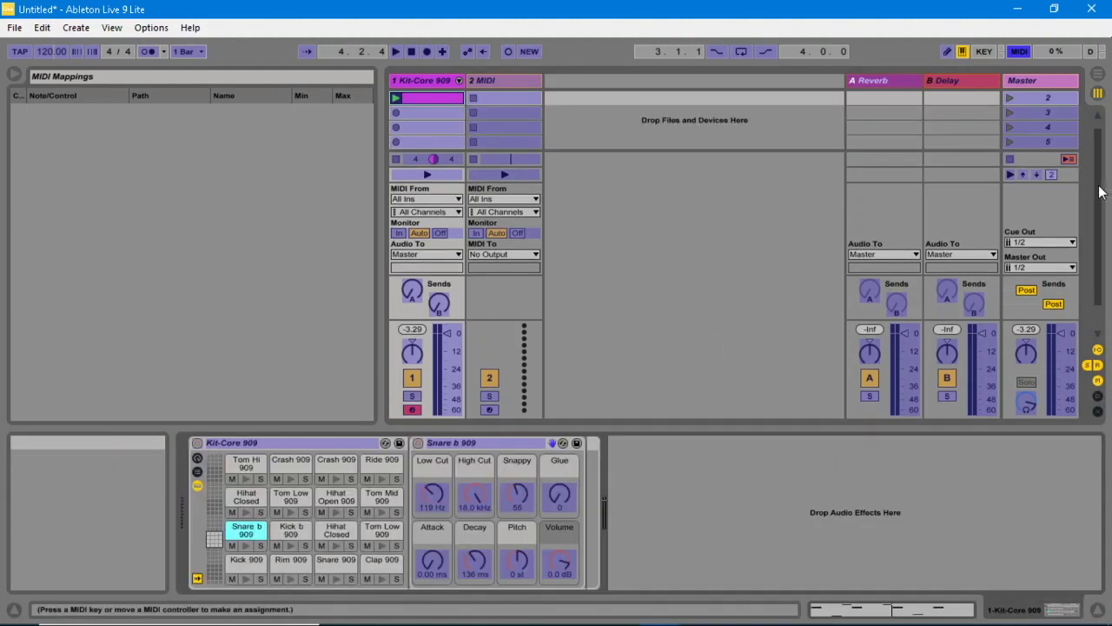
scroll(1102, 191, "up", 1)
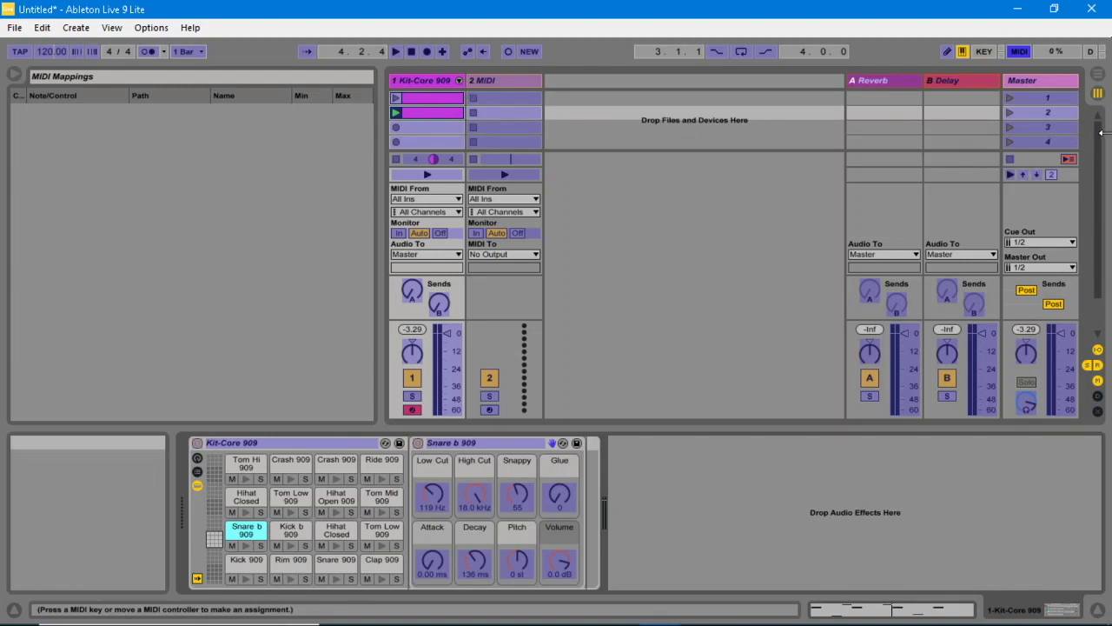
mouse_move(1098, 146)
left_mouse_down()
mouse_move(1099, 182)
mouse_move(1099, 140)
left_mouse_up()
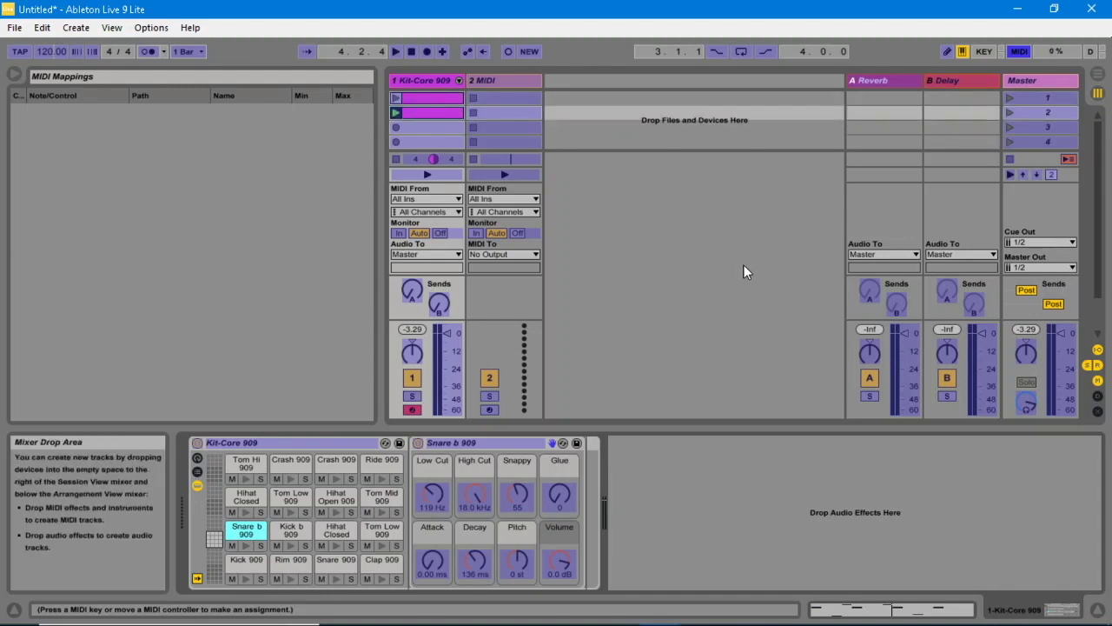
left_click(1099, 614)
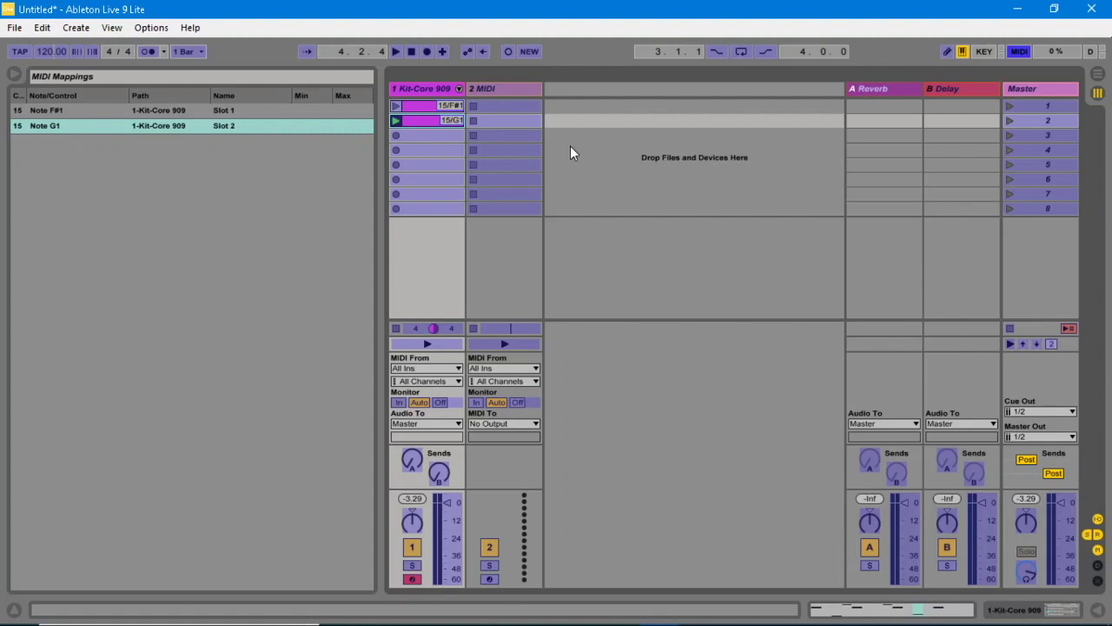
left_click(1022, 51)
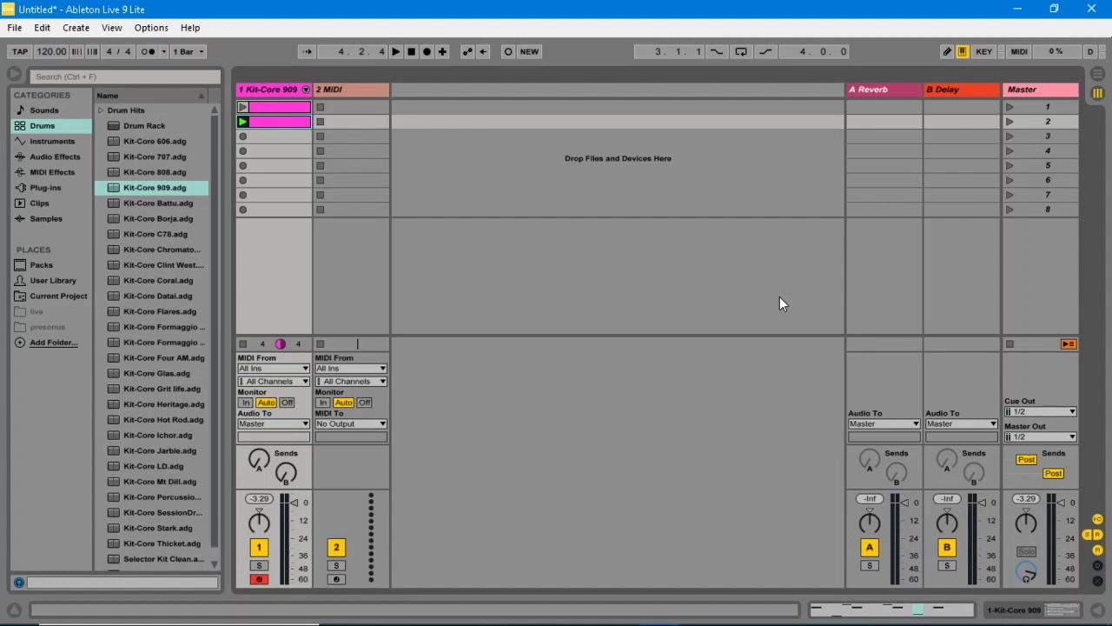
Step: Launch the first Kit-Core 909 clip to test playback, and stop it
key("Up")
key("Return")
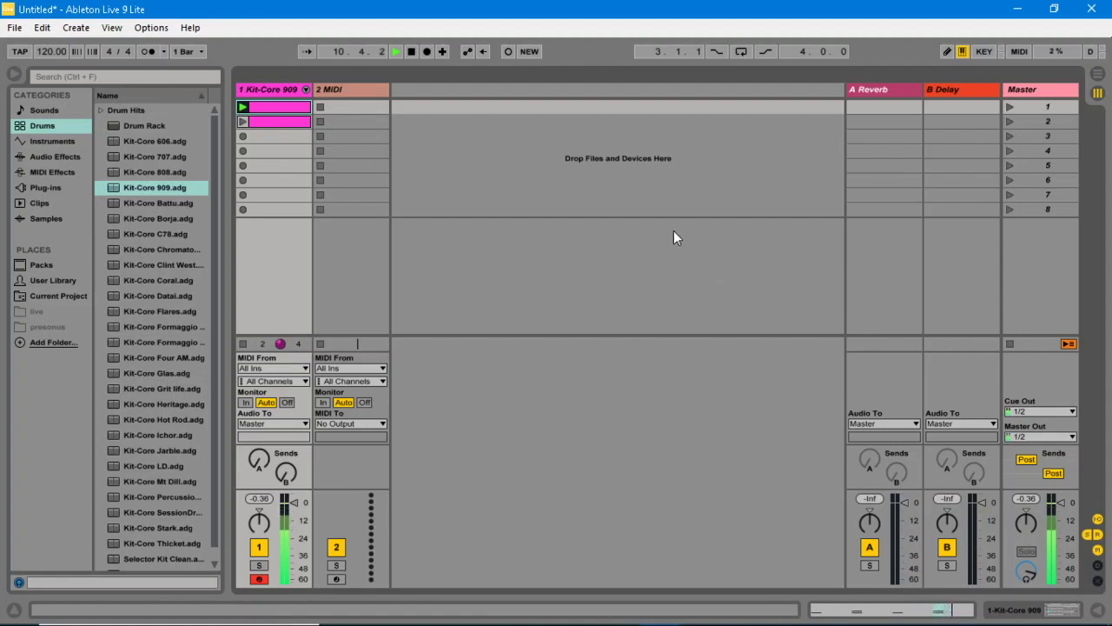
left_click(411, 52)
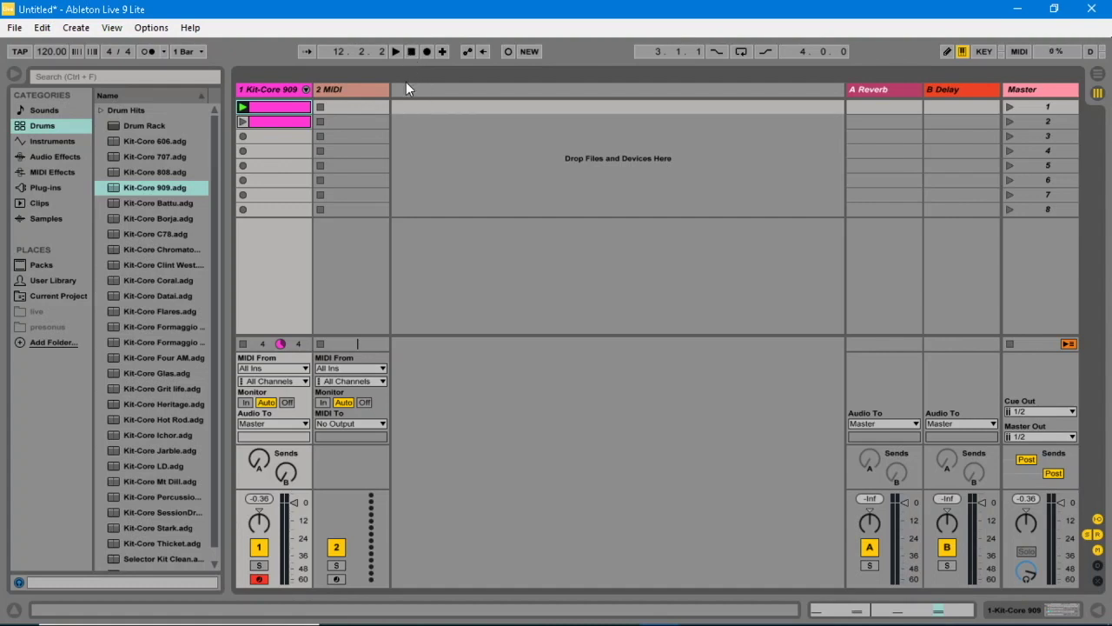
key("space")
Step: MIDI-map channel 15 note C1 to the transport's Stop control, and test it by starting and stopping playback
left_click(1018, 51)
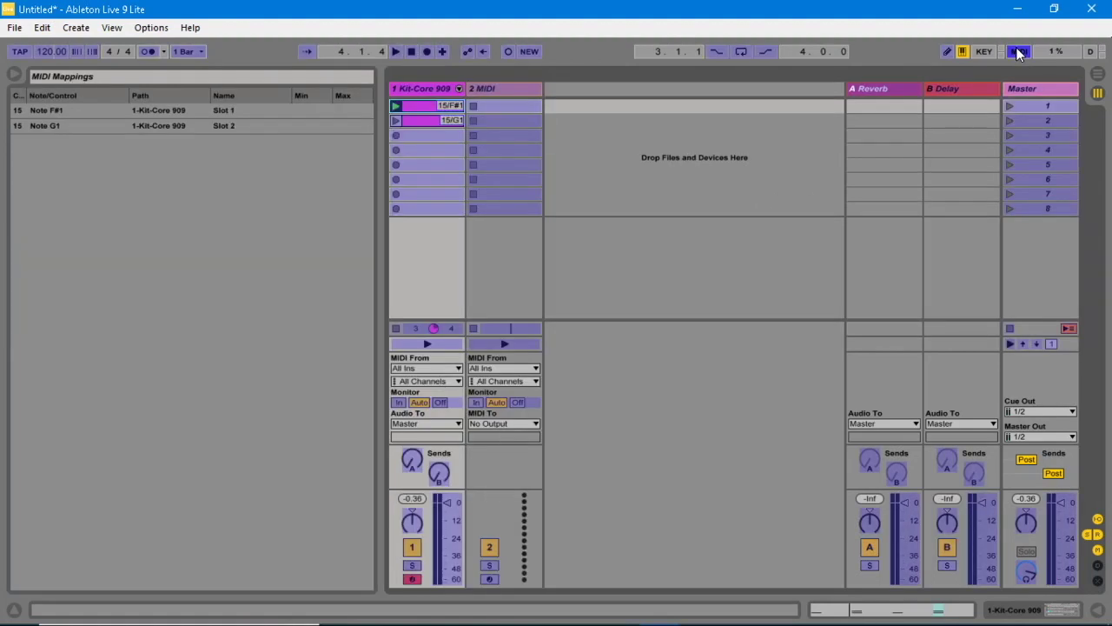
left_click(411, 52)
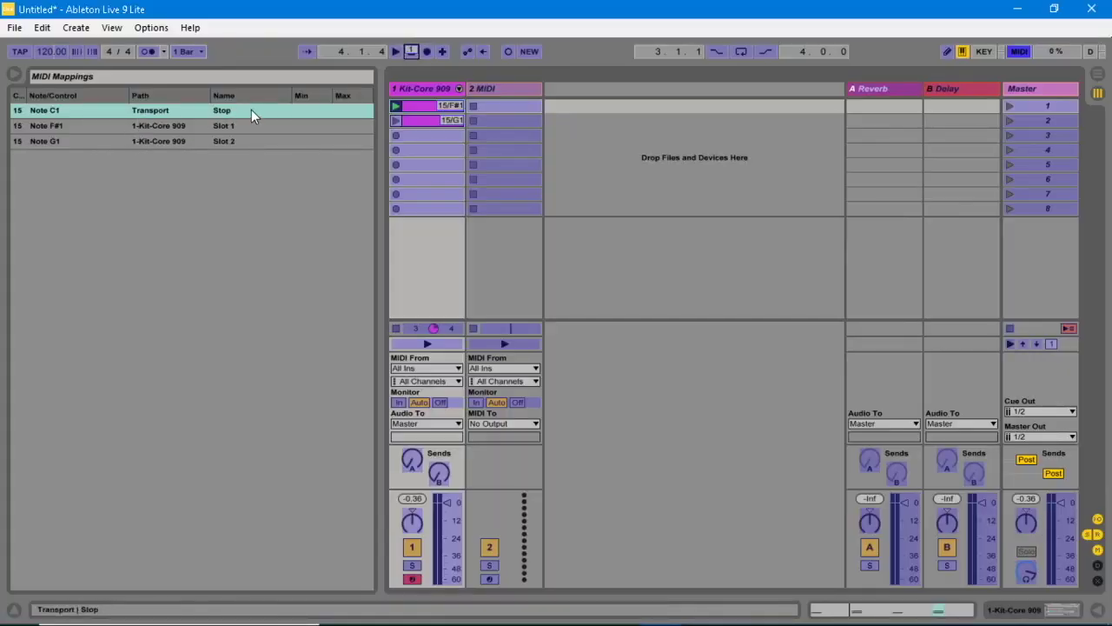
left_click(1020, 51)
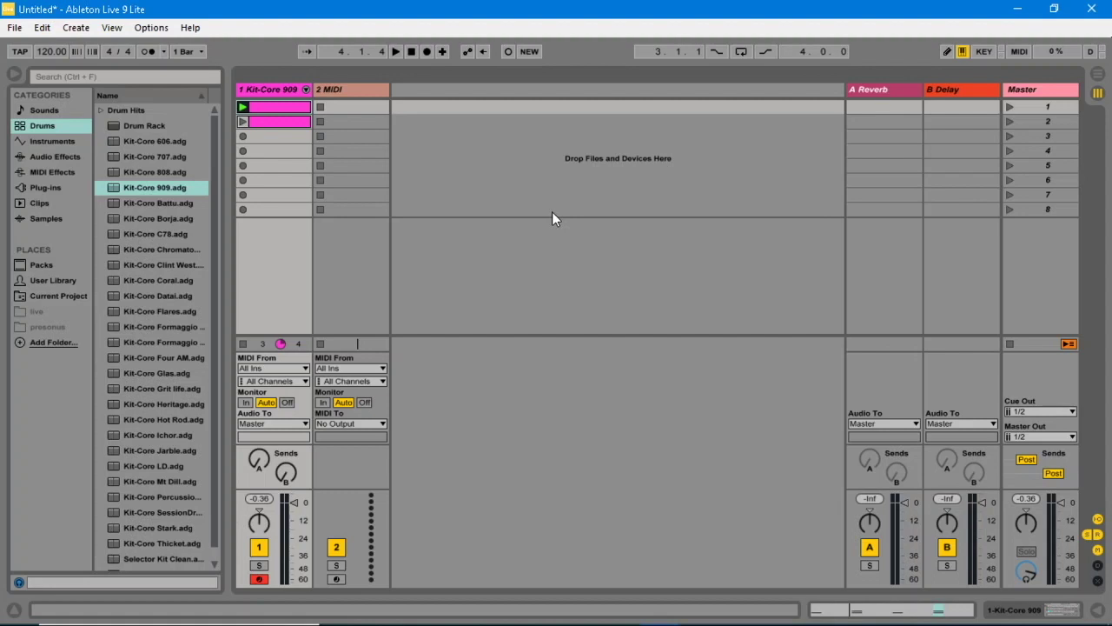
key("space")
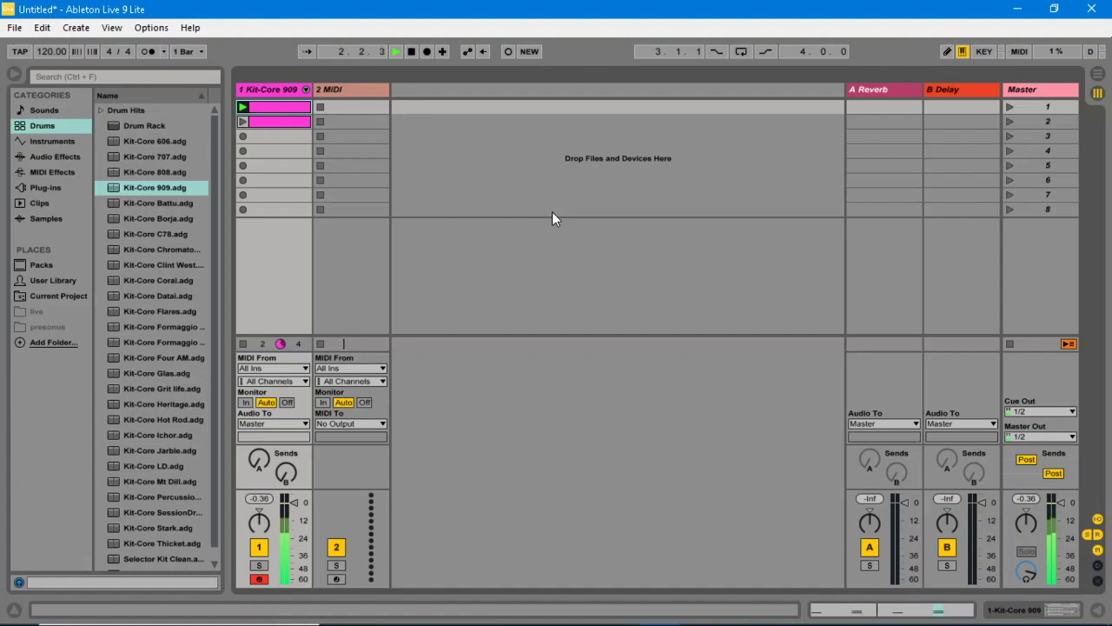
key("space")
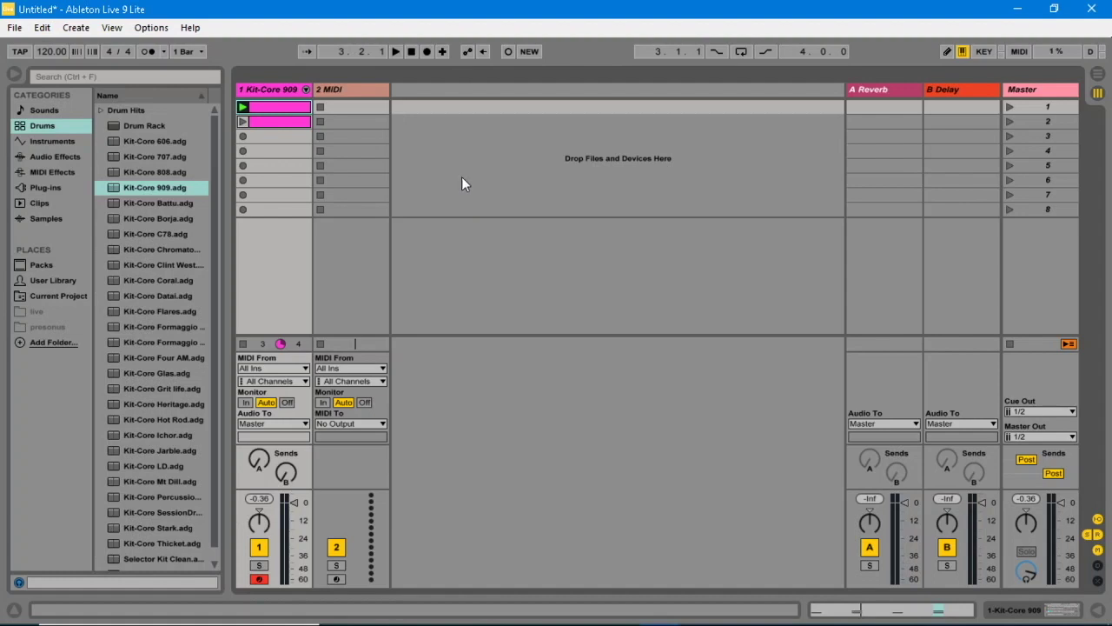
Step: Insert a new MIDI track after the 2 MIDI track
left_click(351, 89)
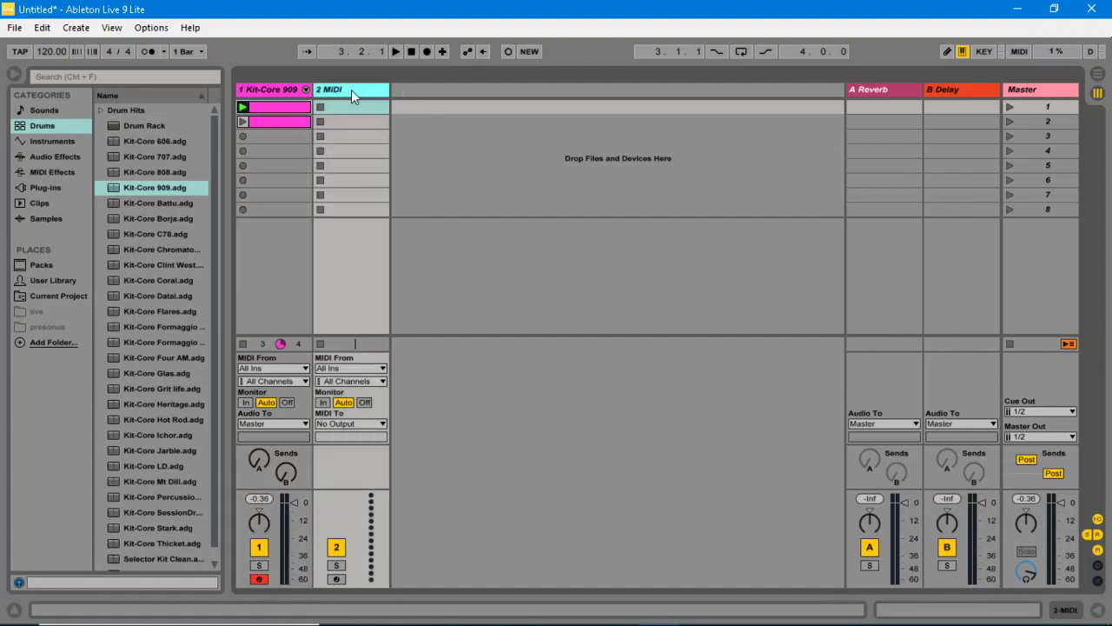
right_click(411, 94)
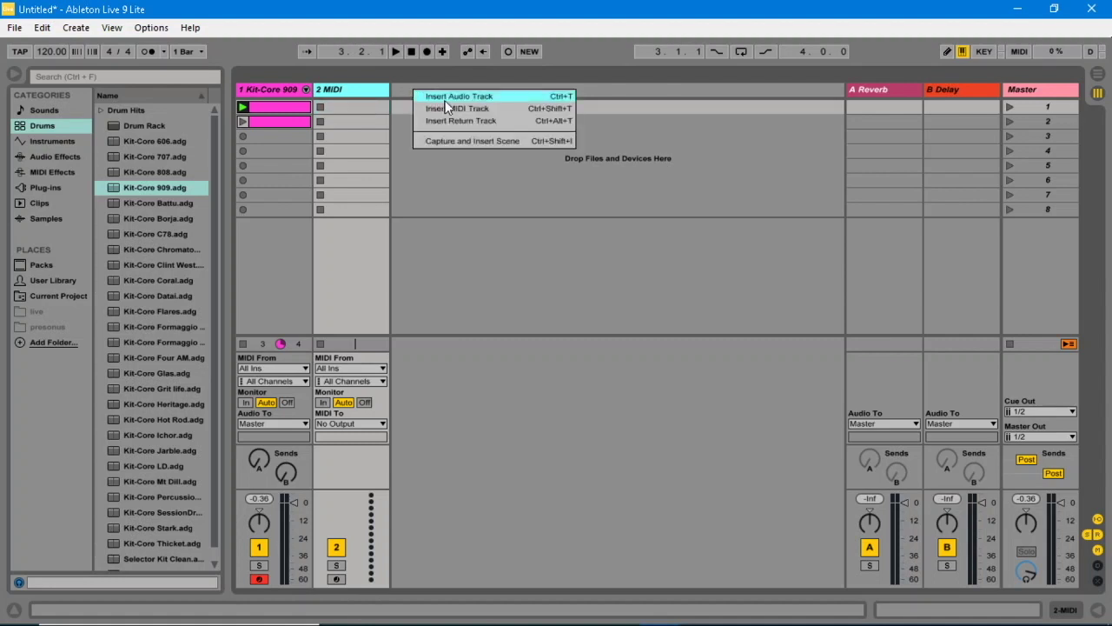
left_click(450, 109)
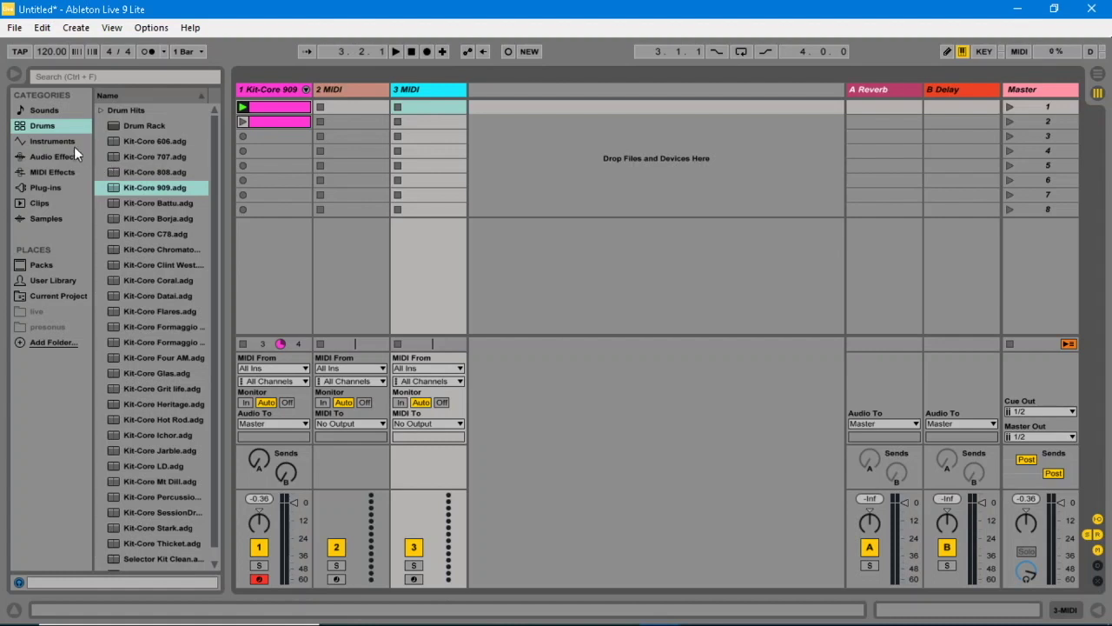
Step: Load the A Snow Pad preset from the Pad sounds onto the second track
left_click(46, 109)
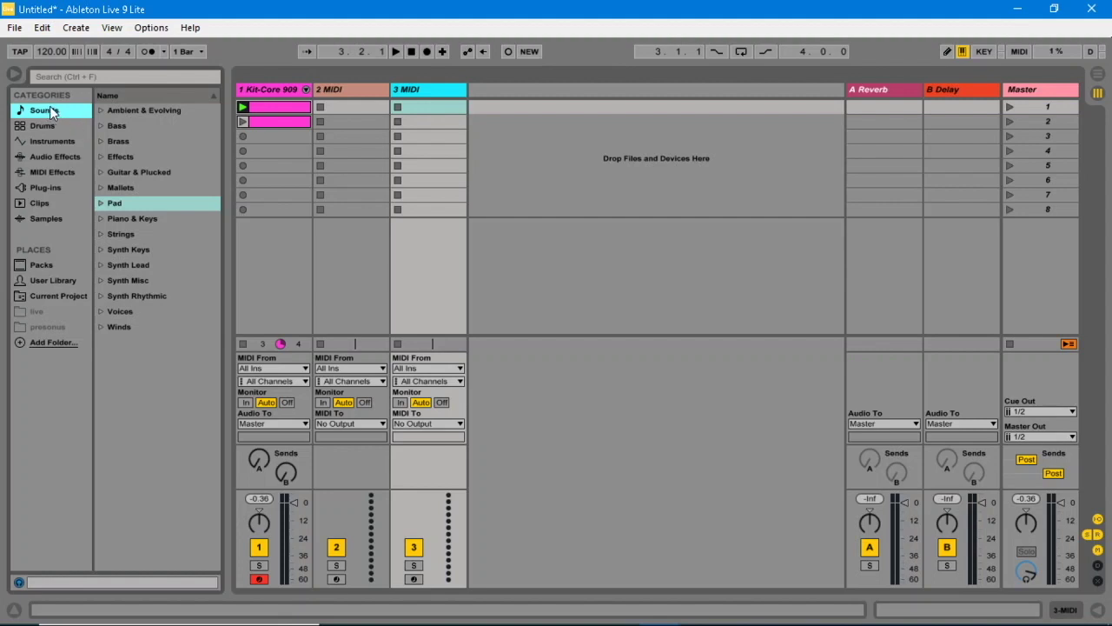
left_click(121, 203)
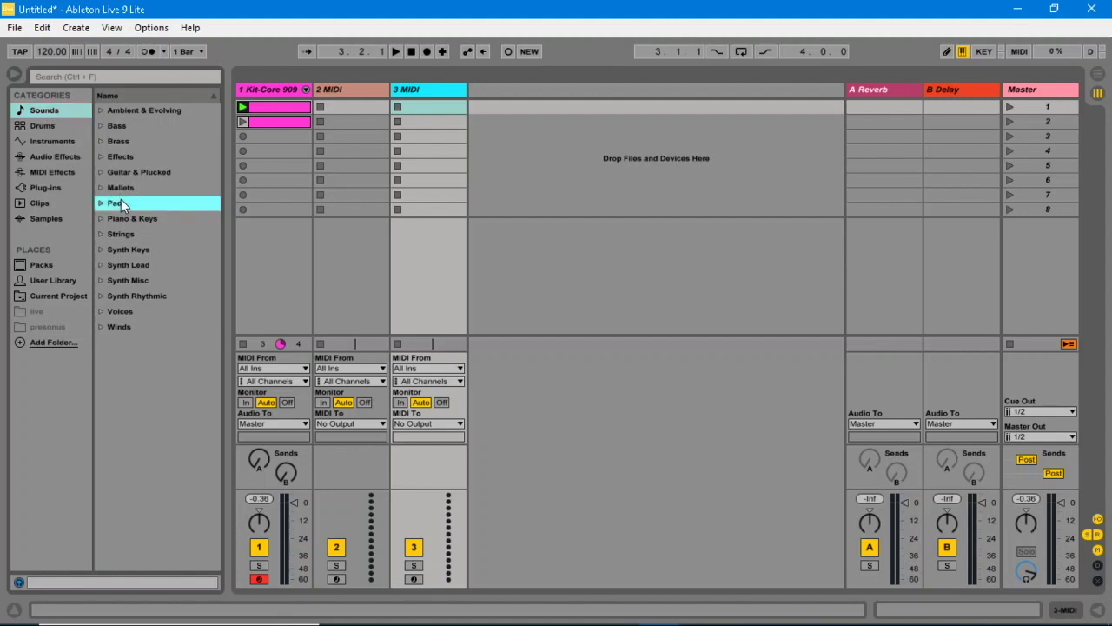
left_click(100, 204)
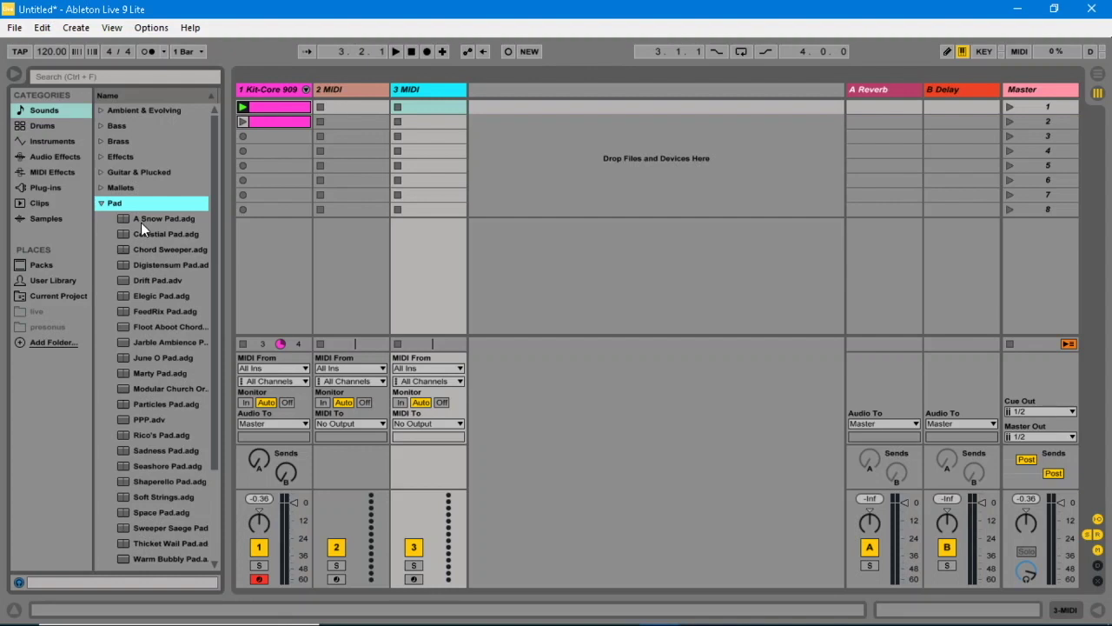
left_click(141, 219)
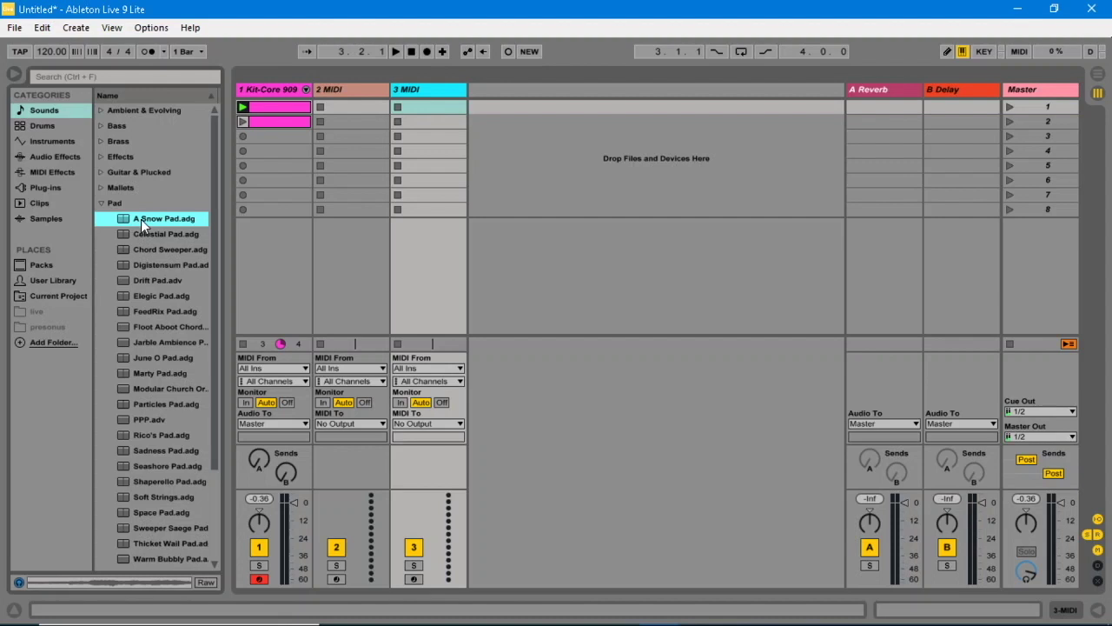
left_click_drag(141, 219, 355, 253)
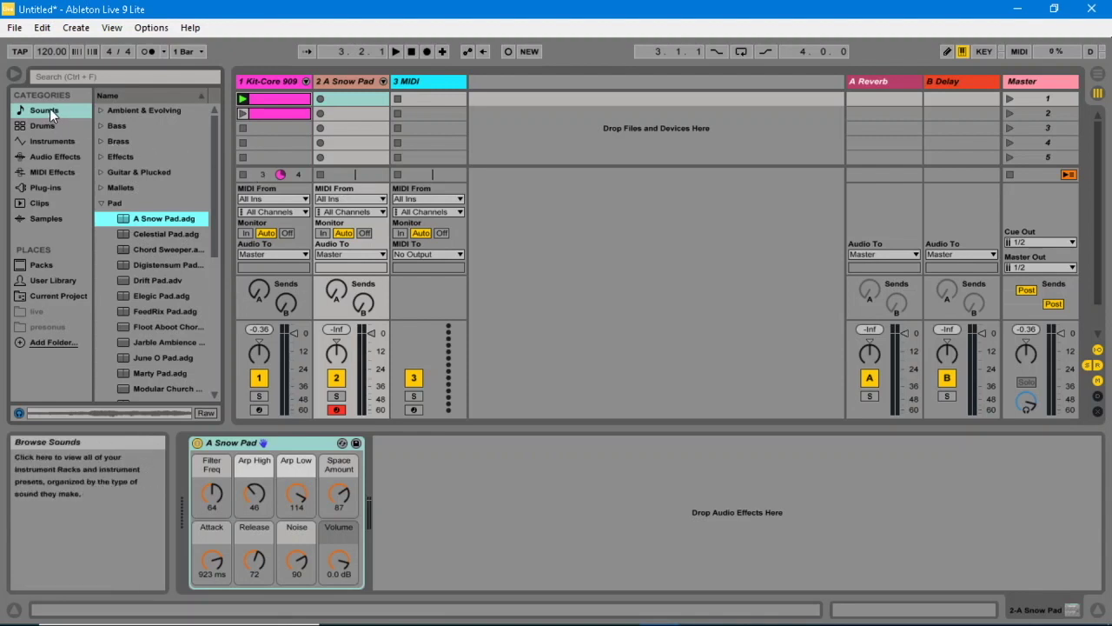
Step: Load the Thicket Ring Reverb preset from the Synth Lead sounds onto the third track, and lower the Master volume
left_click(100, 204)
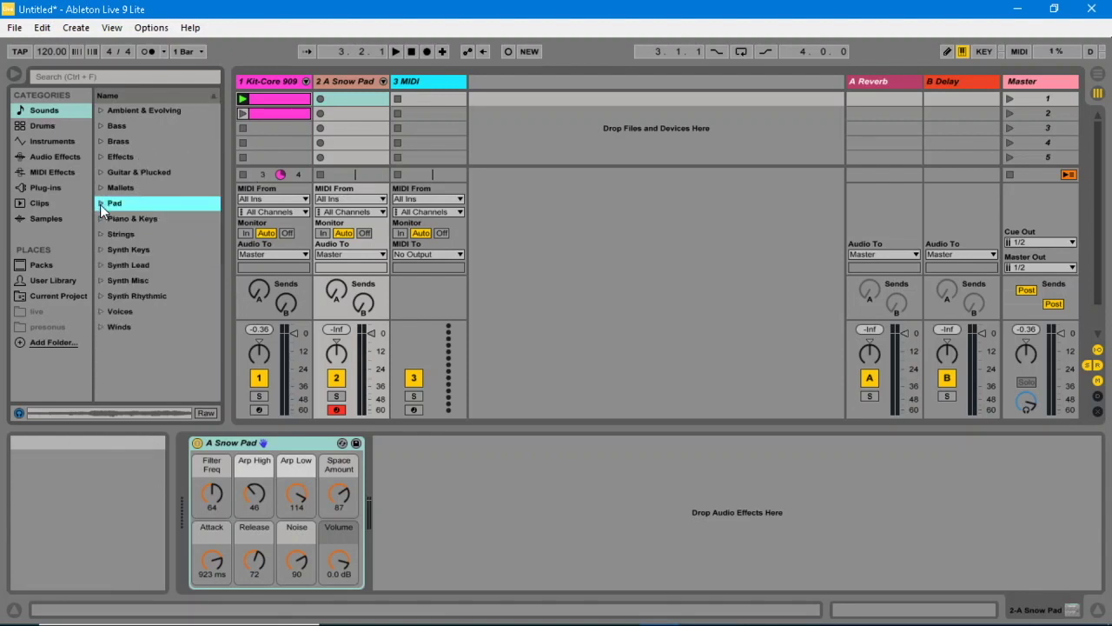
left_click(101, 266)
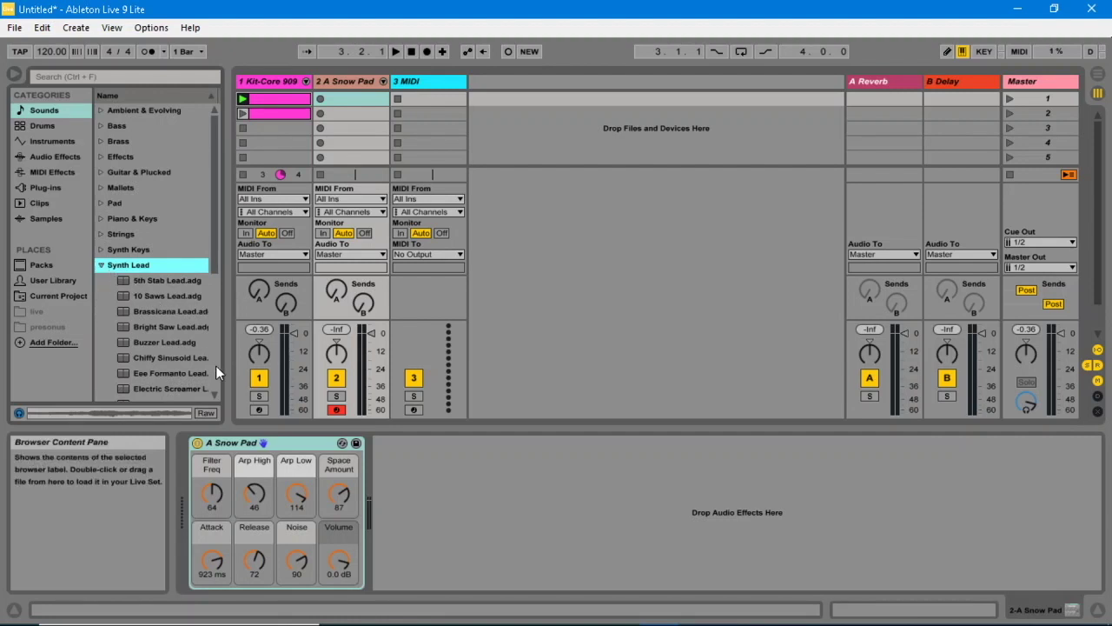
scroll(215, 365, "down", 5)
left_click(176, 328)
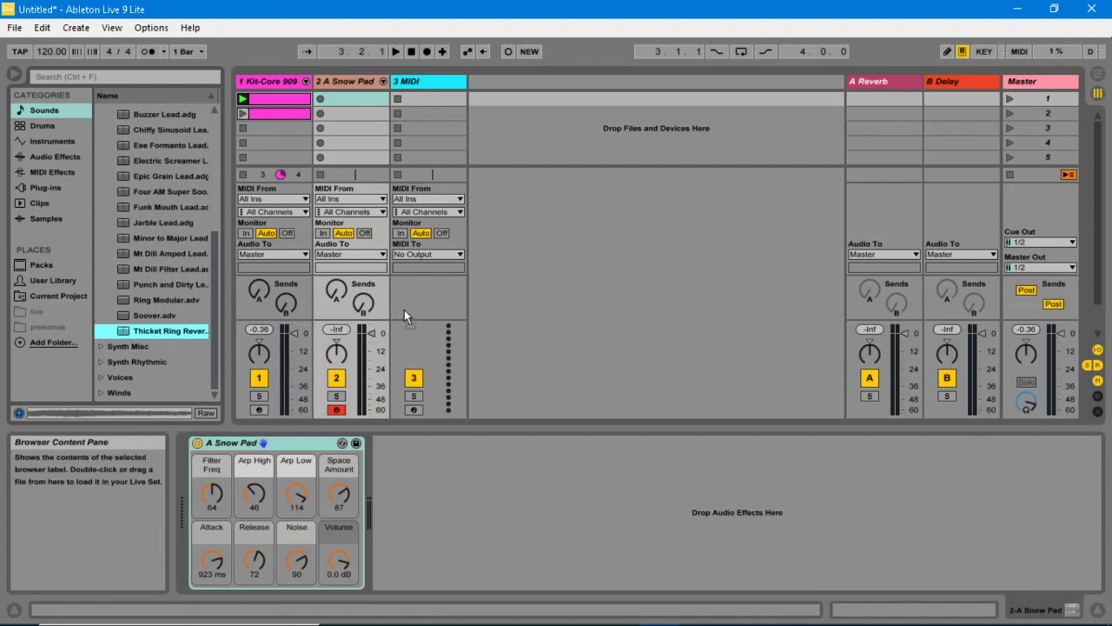
left_click_drag(435, 301, 437, 303)
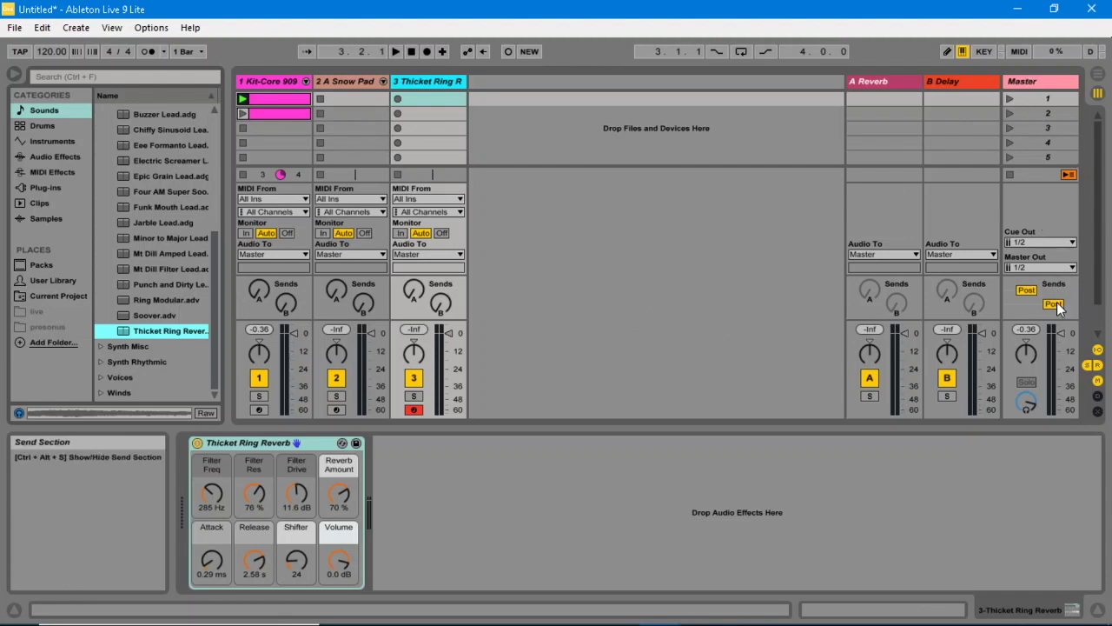
left_click_drag(1061, 332, 1061, 342)
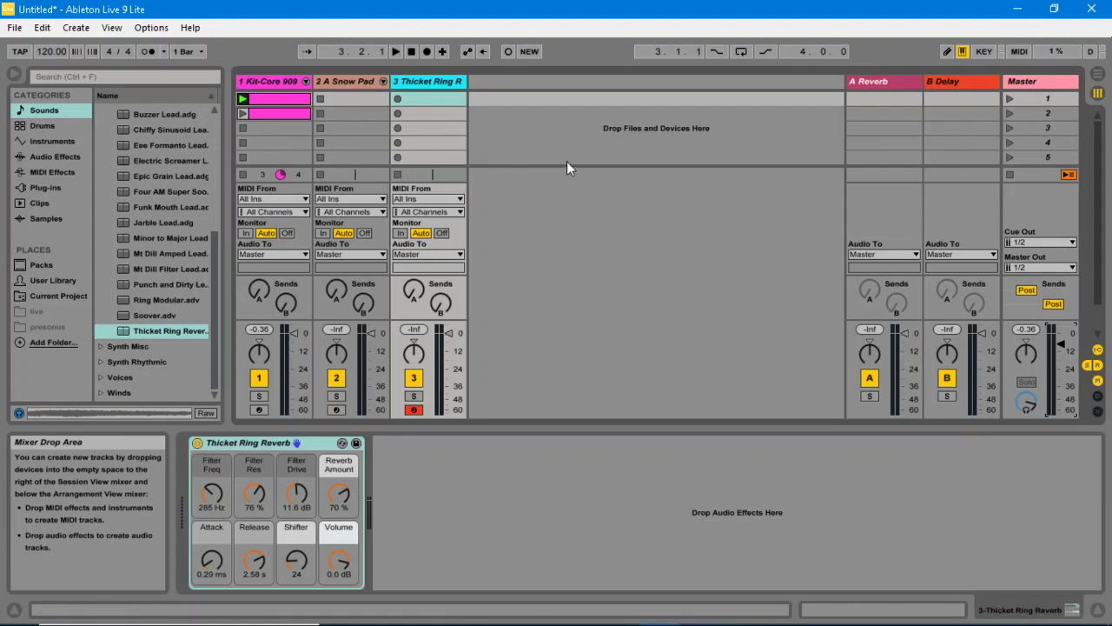
Step: MIDI-map channel 15 note D1 to the Arm switches of the A Snow Pad and Thicket Ring Reverb tracks, and arm both tracks together
left_click(1019, 51)
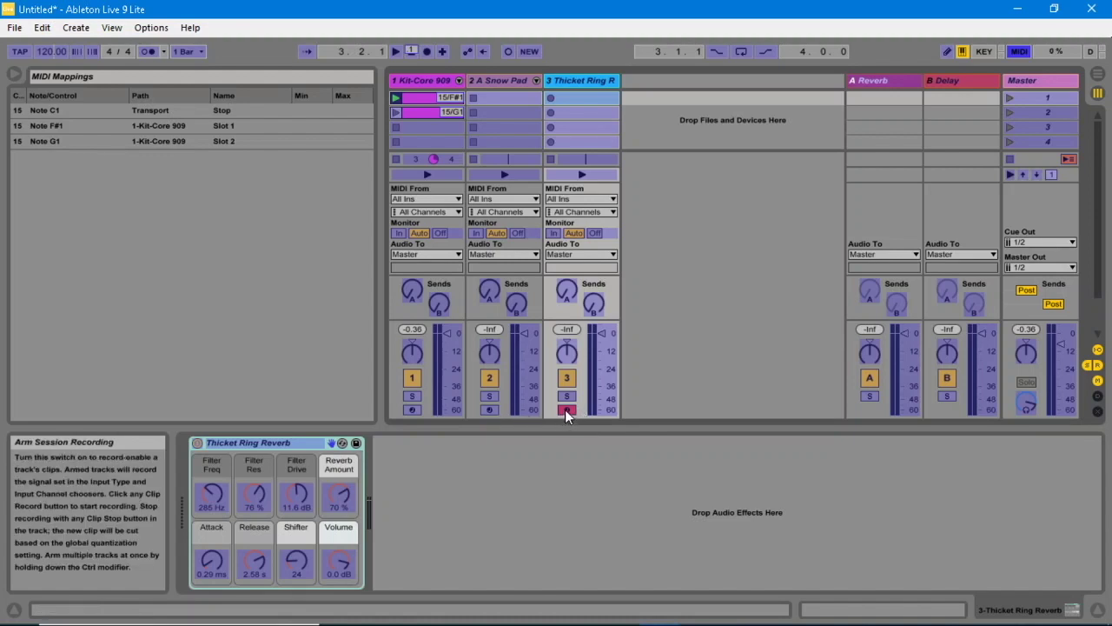
left_click(492, 408)
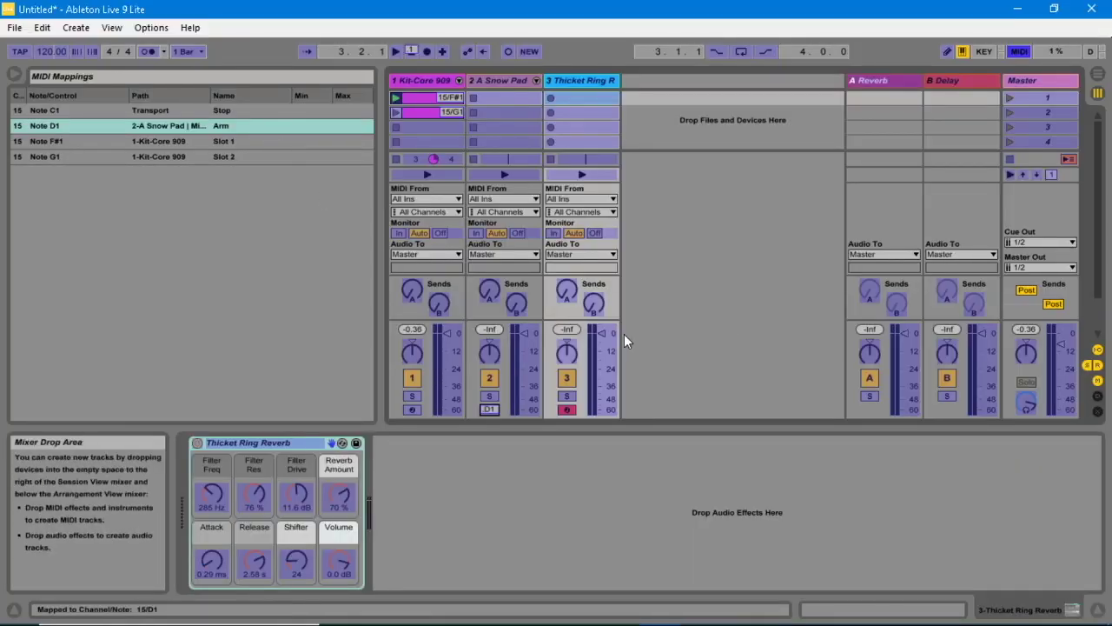
left_click(570, 408)
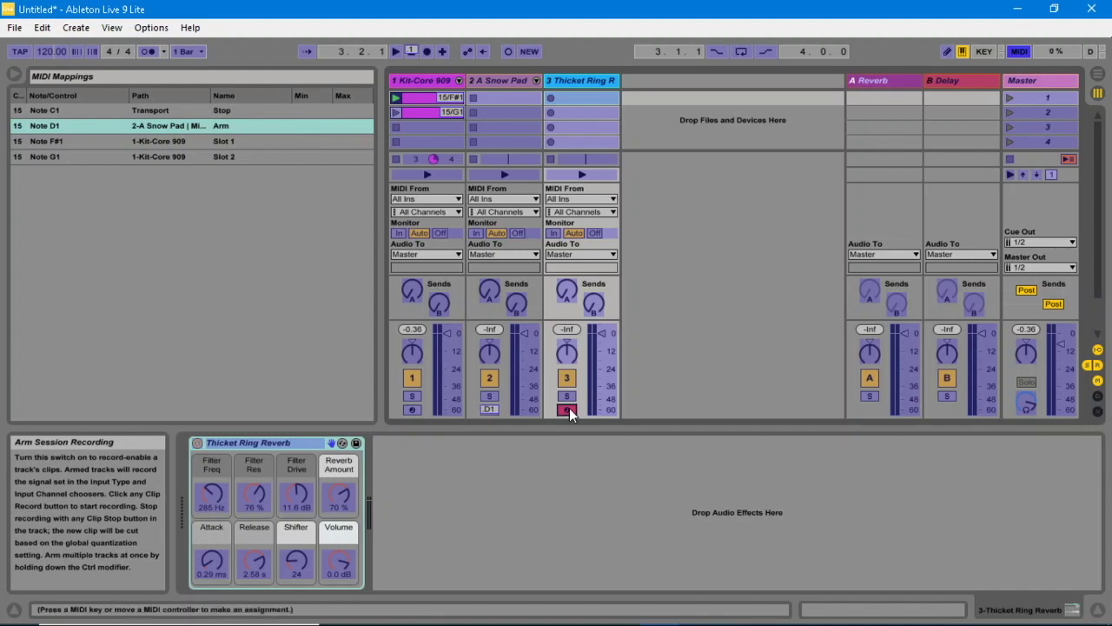
key("s")
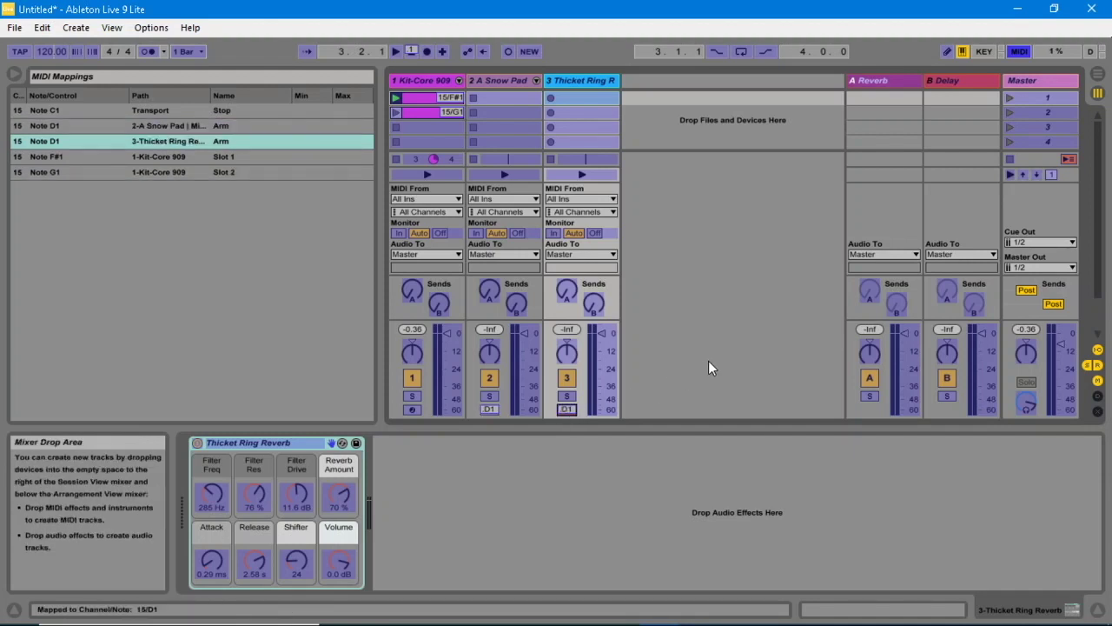
left_click(1021, 52)
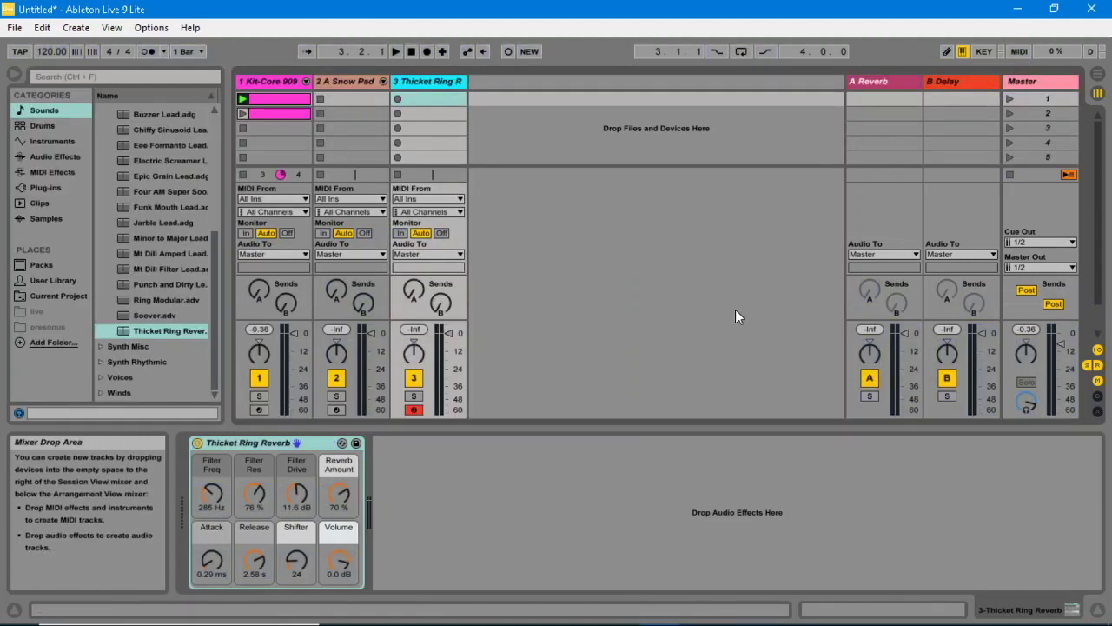
left_click(419, 408)
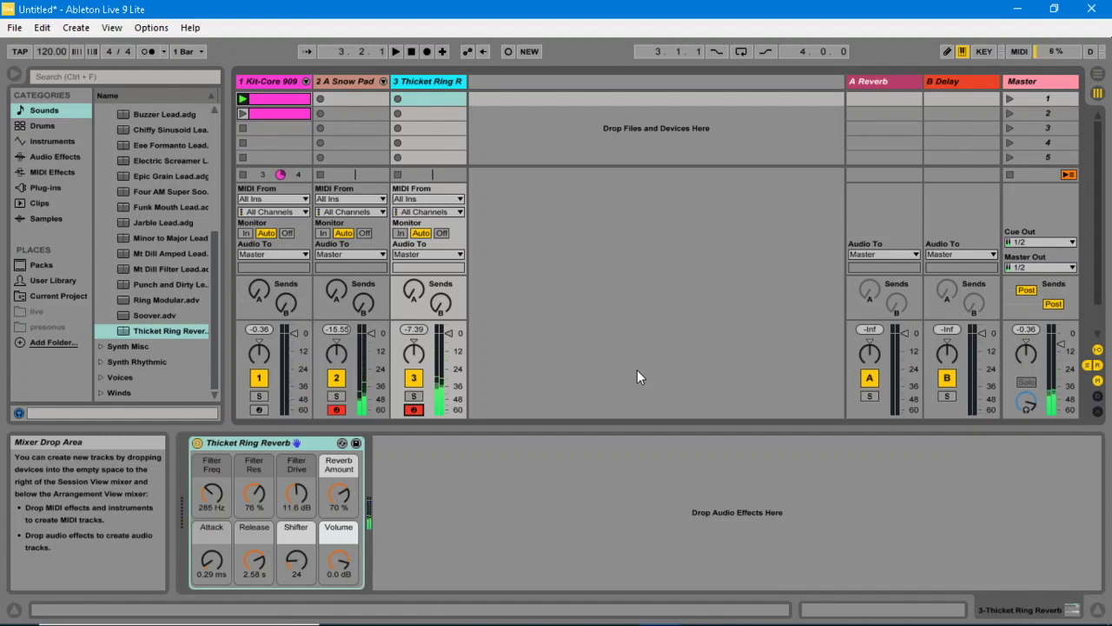
Step: Set the MIDI input channel to Ch. 2 for A Snow Pad and Ch. 1 for Thicket Ring Reverb, and play notes to test the split
left_click(381, 212)
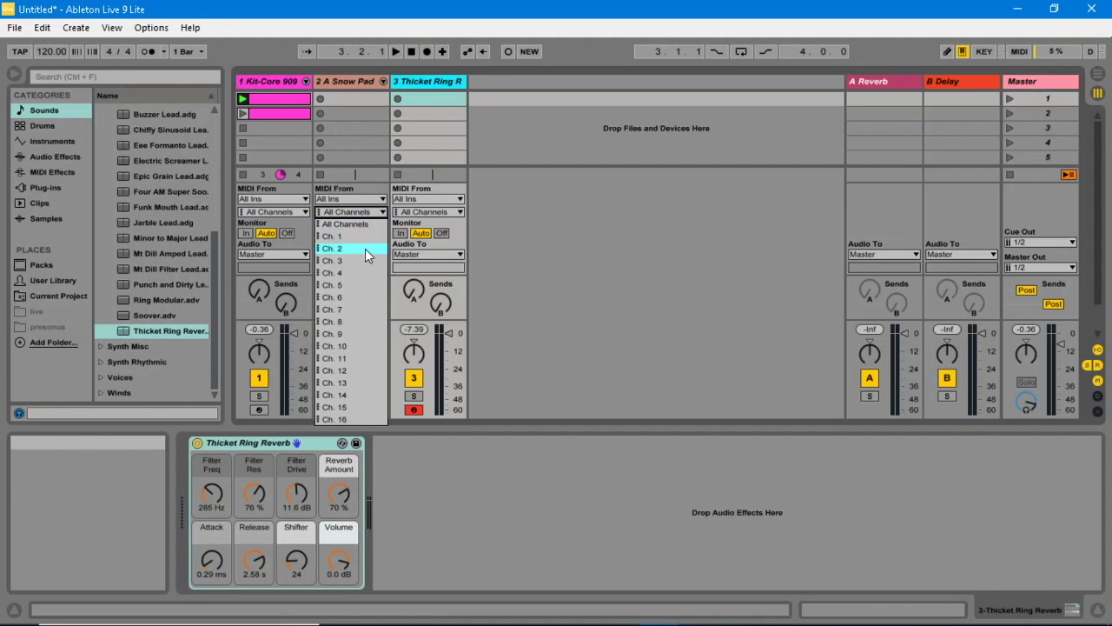
left_click(365, 248)
left_click(459, 212)
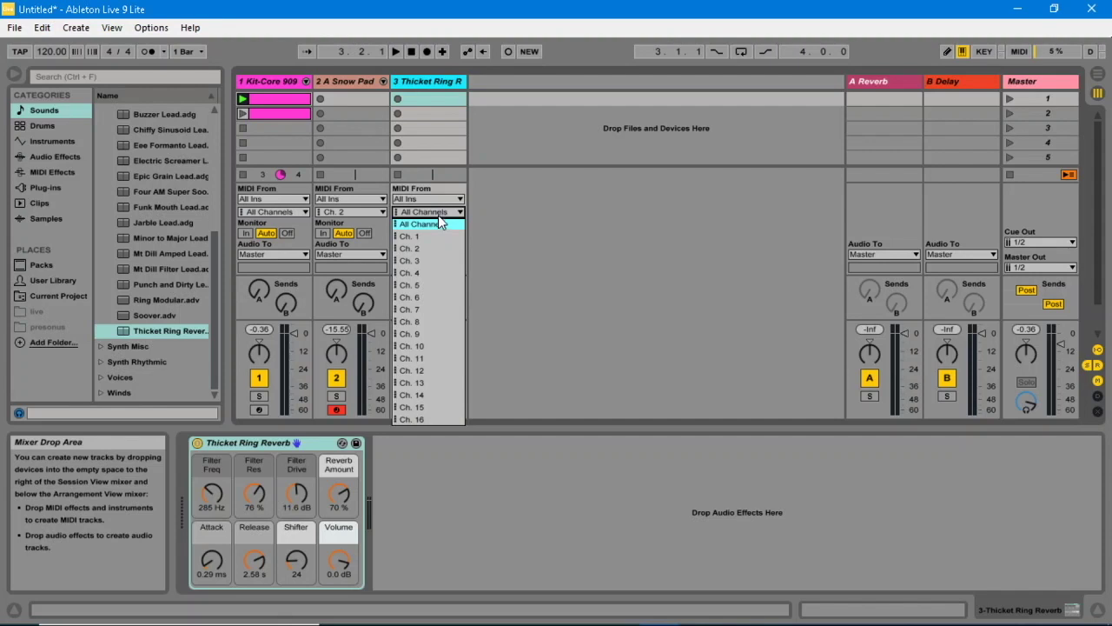
left_click(430, 236)
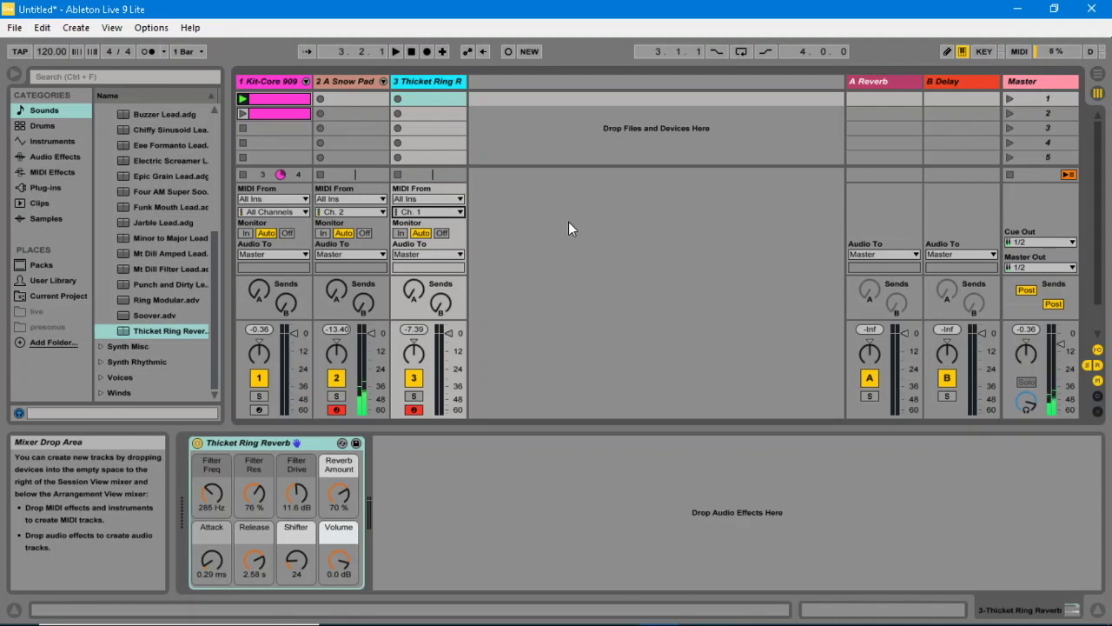
key("a")
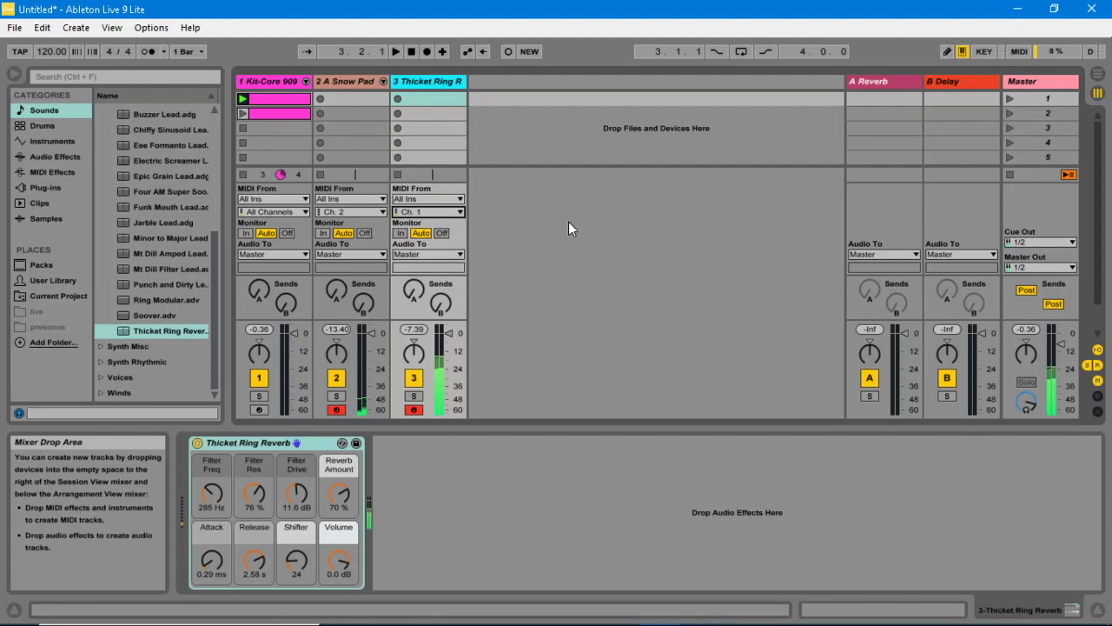
key("a")
key("a")
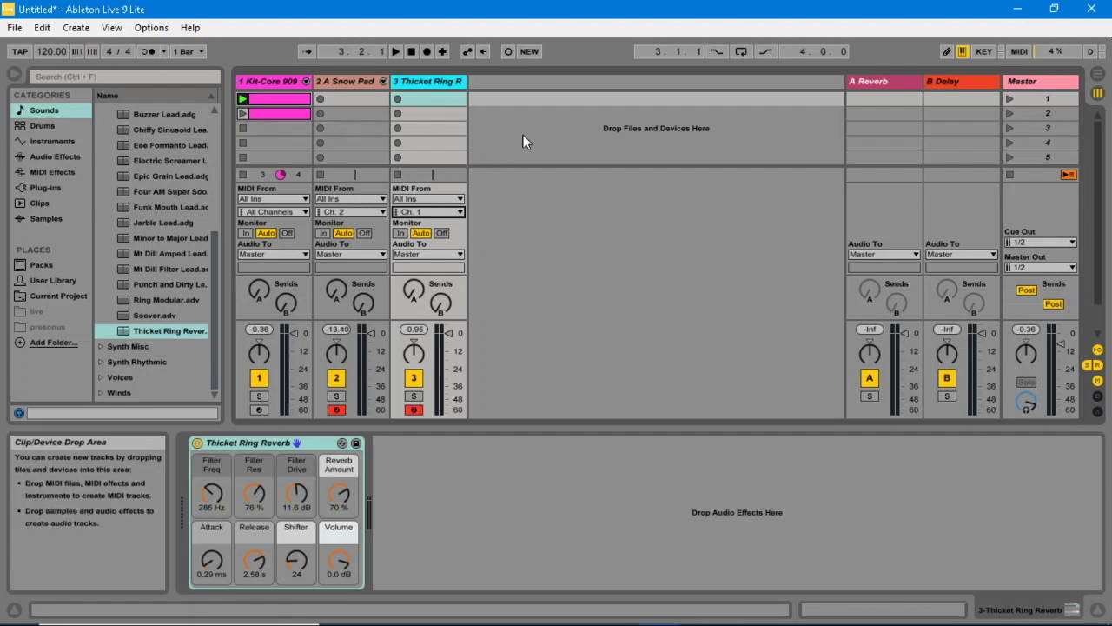
Step: Insert two new MIDI tracks after the Thicket Ring Reverb track
right_click(493, 80)
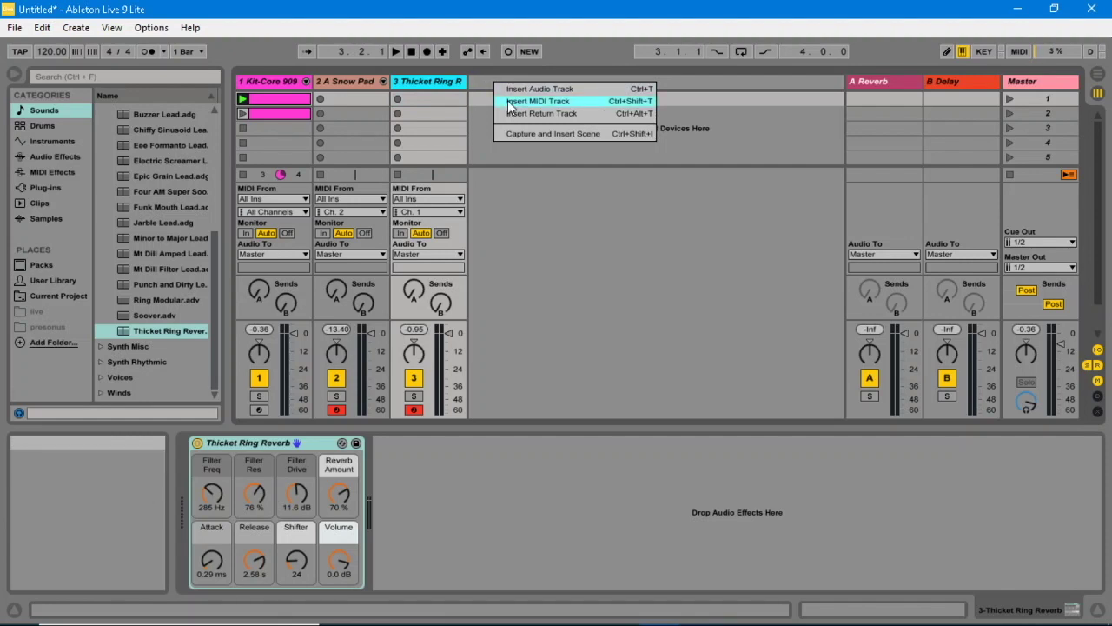
left_click(510, 103)
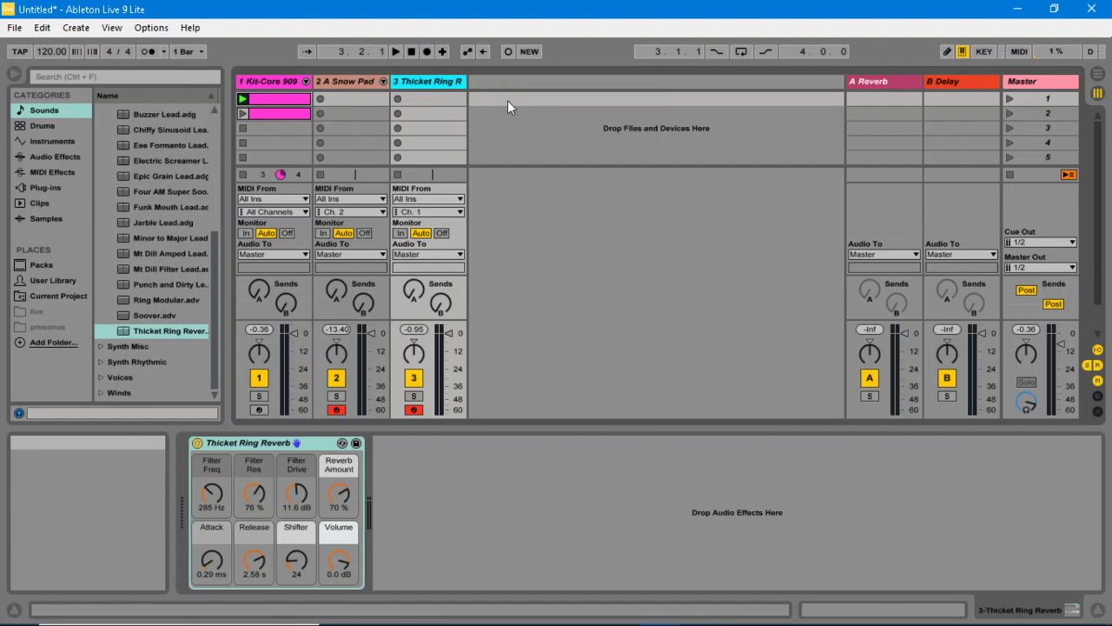
right_click(569, 79)
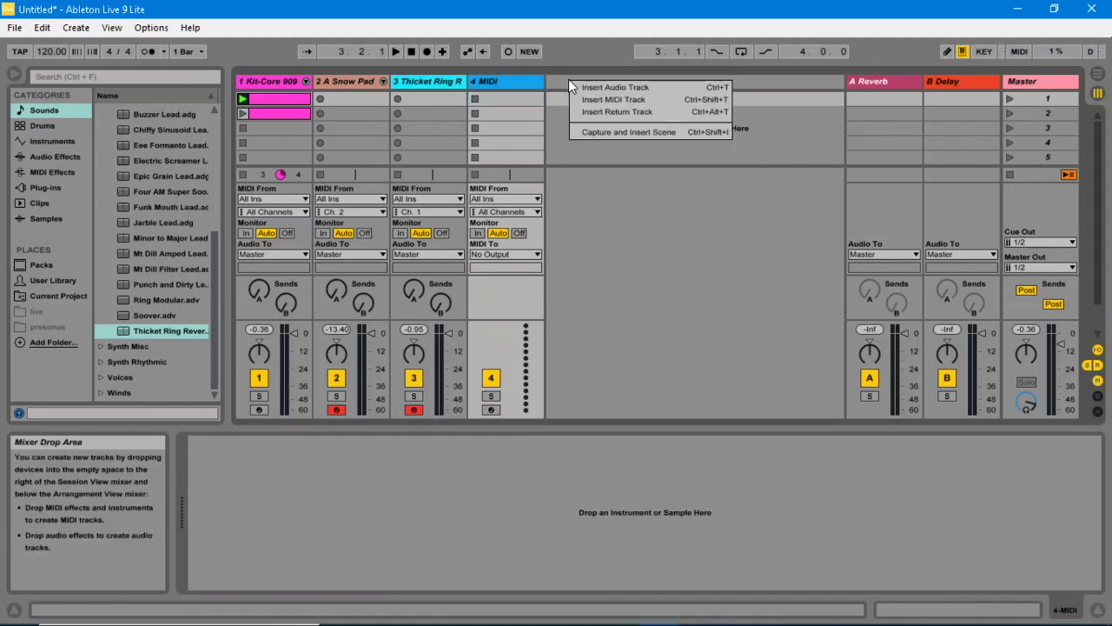
key("Escape")
key("ctrl+shift+t")
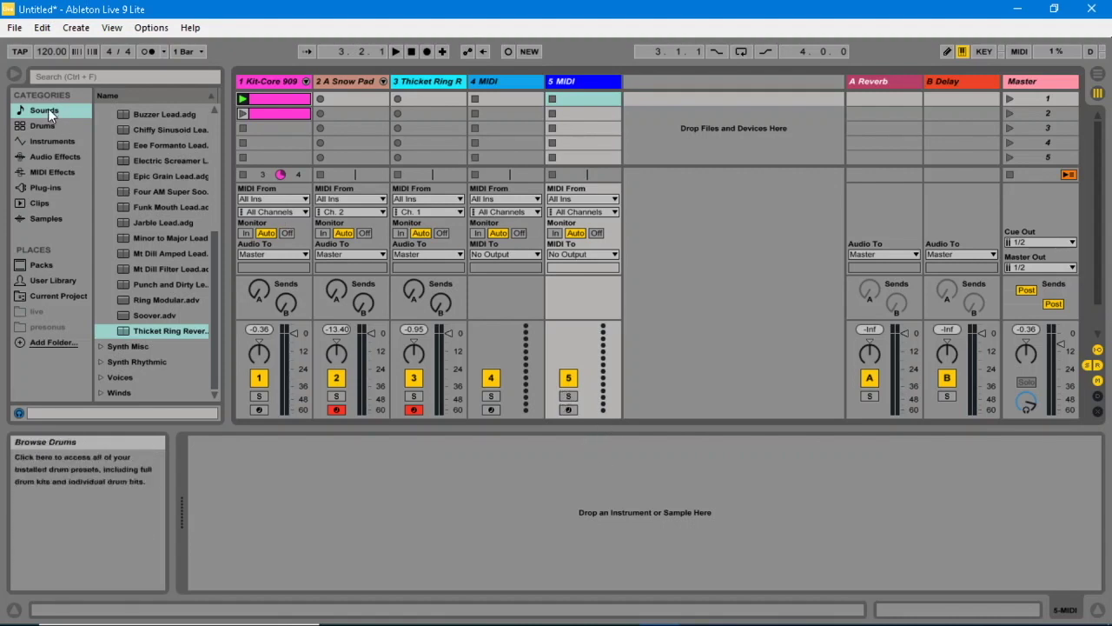
Step: Load the Spacious Choir preset from the Voices sounds onto the fourth track
left_click(214, 146)
left_click(100, 265)
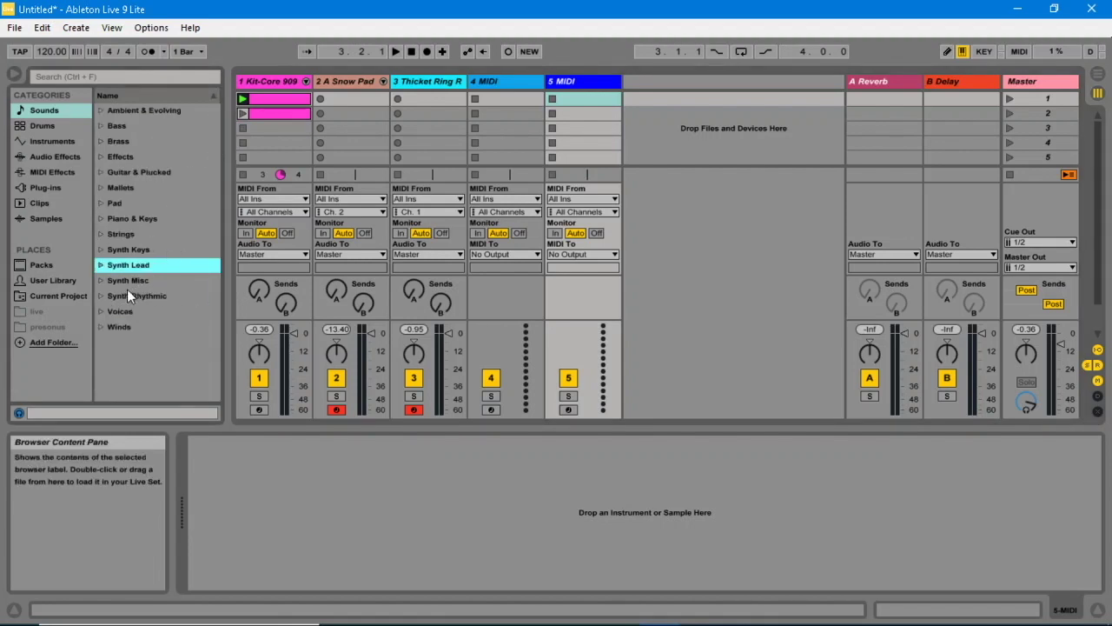
left_click(100, 312)
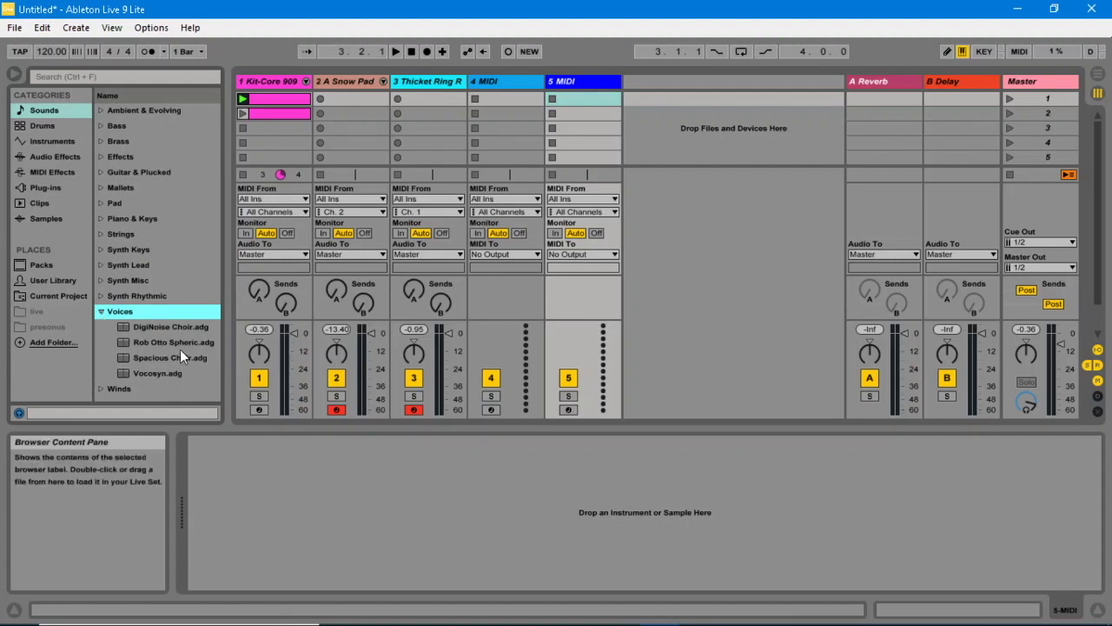
left_click(128, 354)
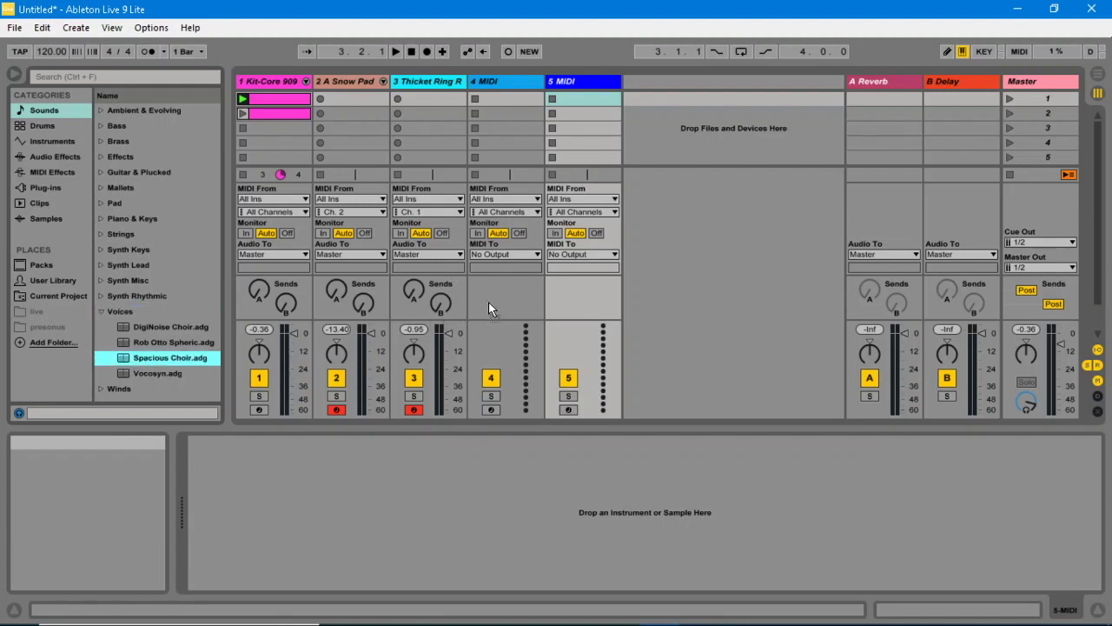
left_click(510, 300)
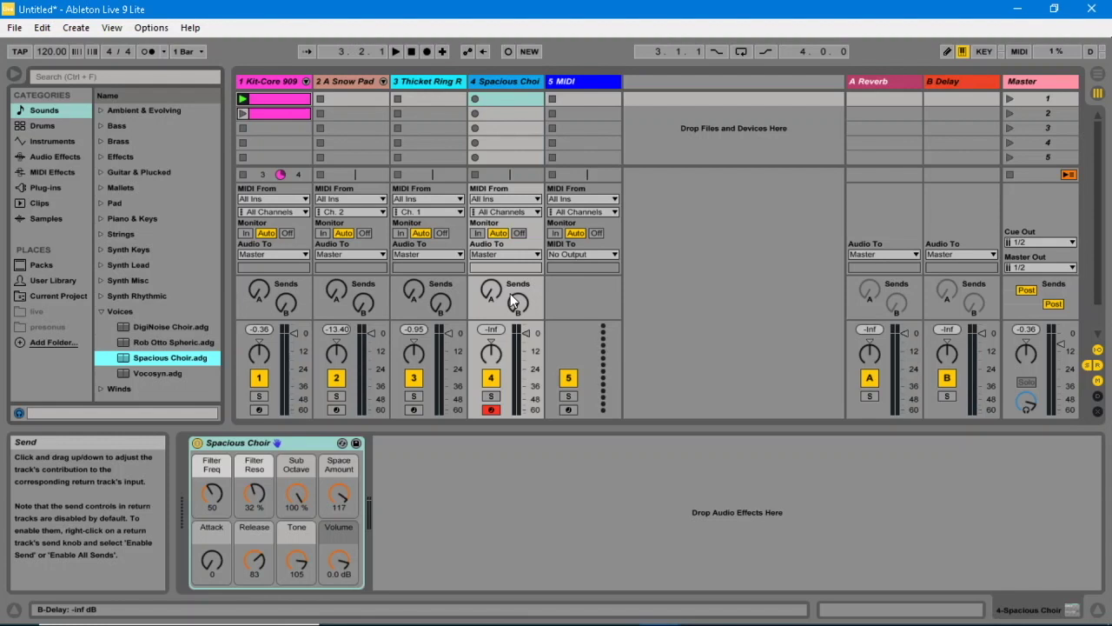
Step: Load the Jarble Lead preset from the Synth Lead sounds onto the fifth track
left_click(100, 311)
left_click(102, 266)
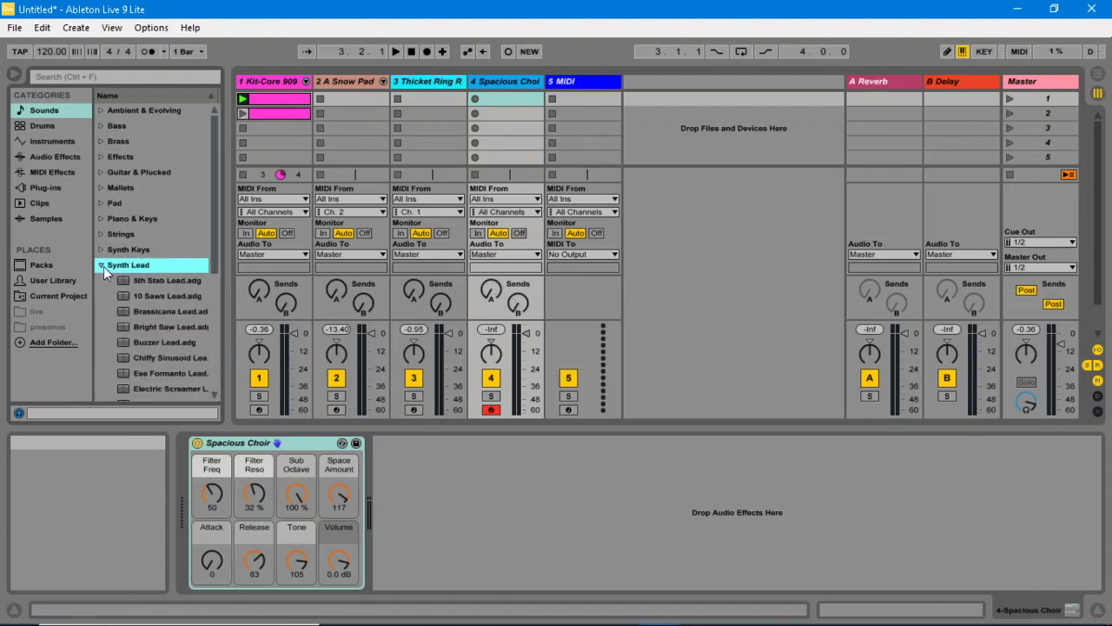
left_click(214, 366)
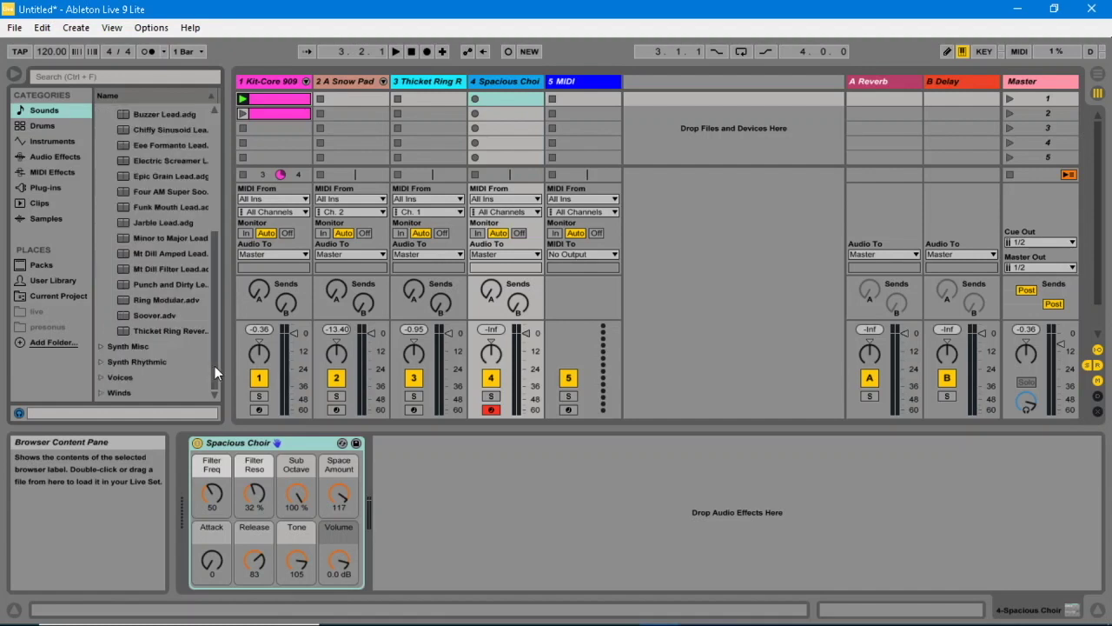
left_click(150, 223)
left_click_drag(122, 223, 467, 309)
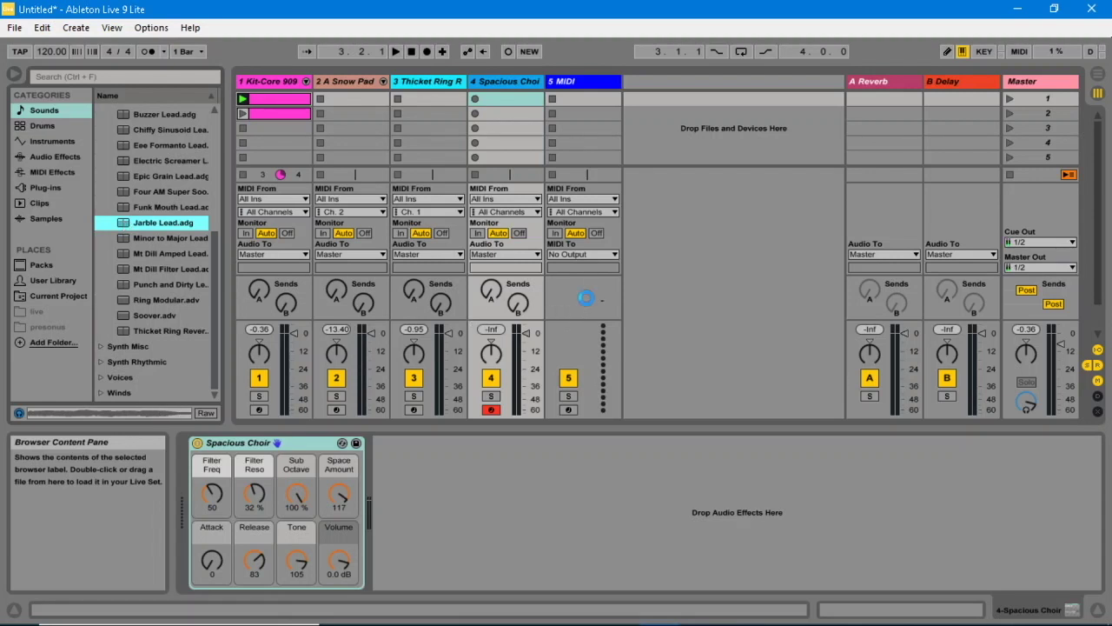
left_click_drag(586, 297, 591, 304)
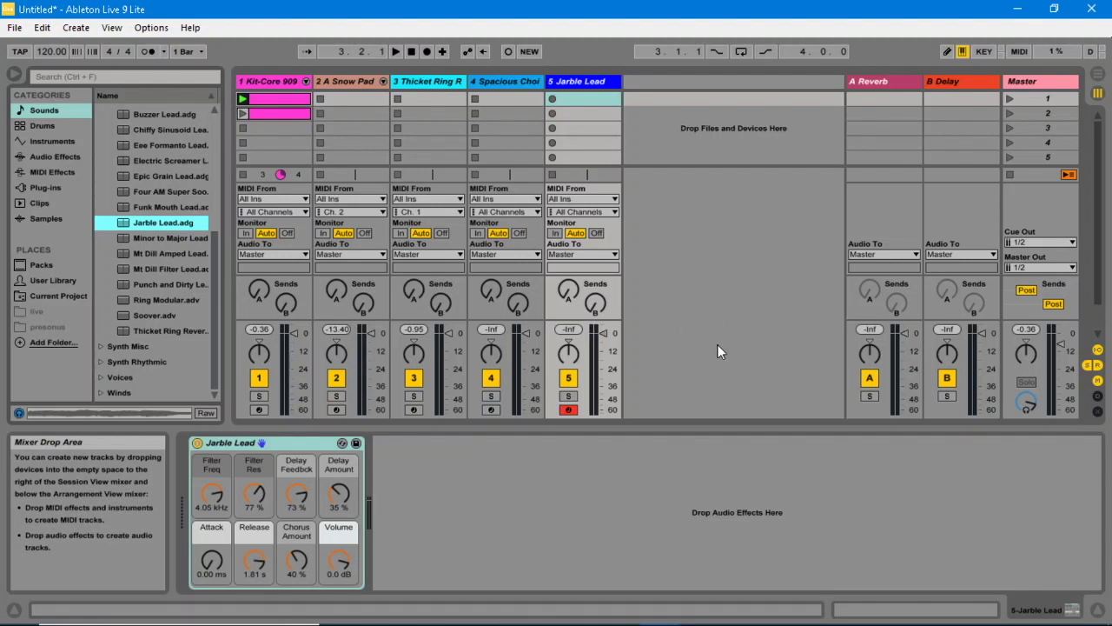
Step: MIDI-map channel 15 note D#1 to the Arm switches of the Spacious Choir and Jarble Lead tracks
left_click(1018, 52)
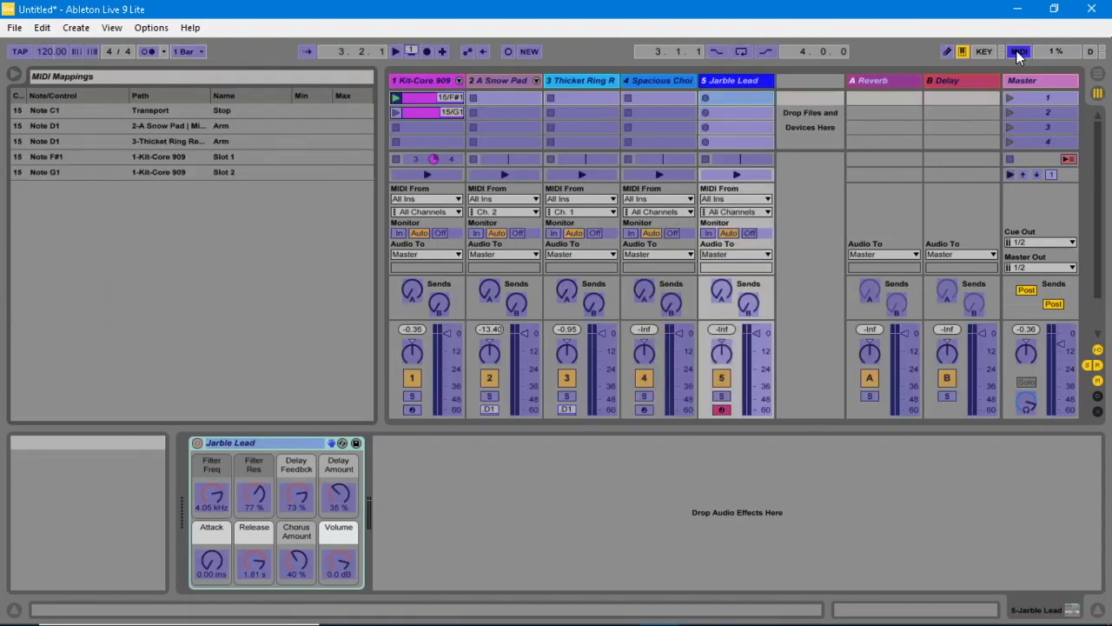
left_click(643, 411)
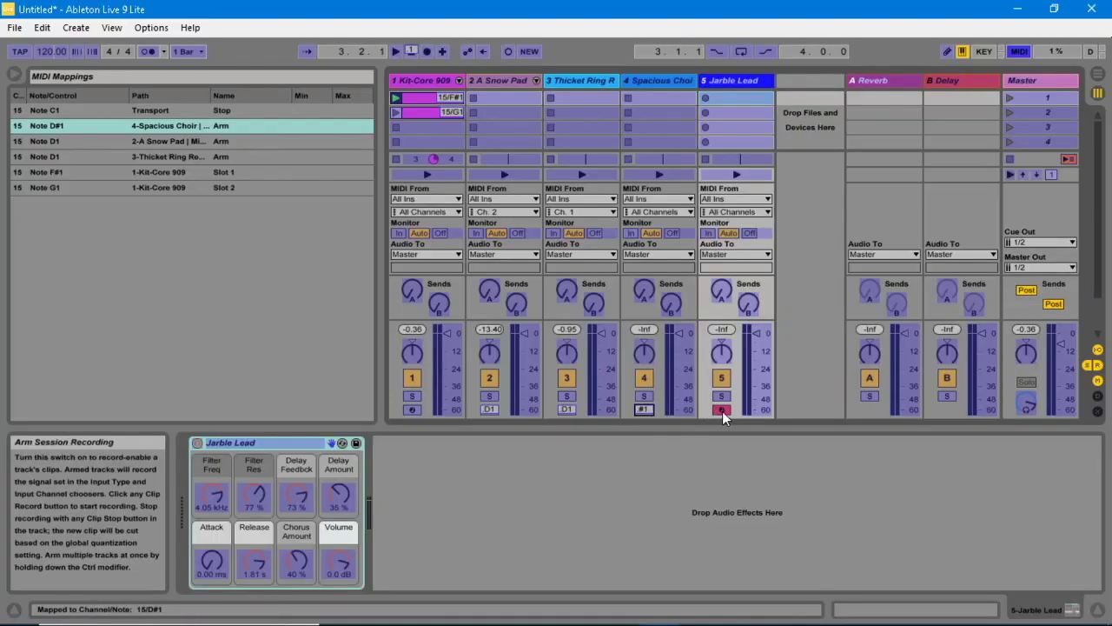
left_click(722, 411)
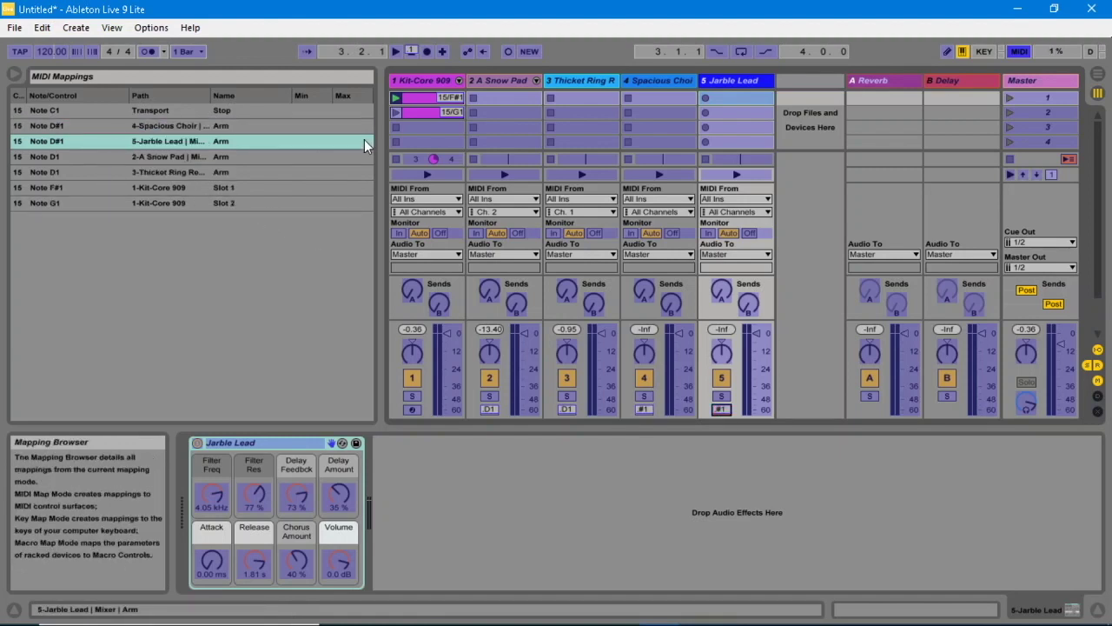
left_click(1021, 49)
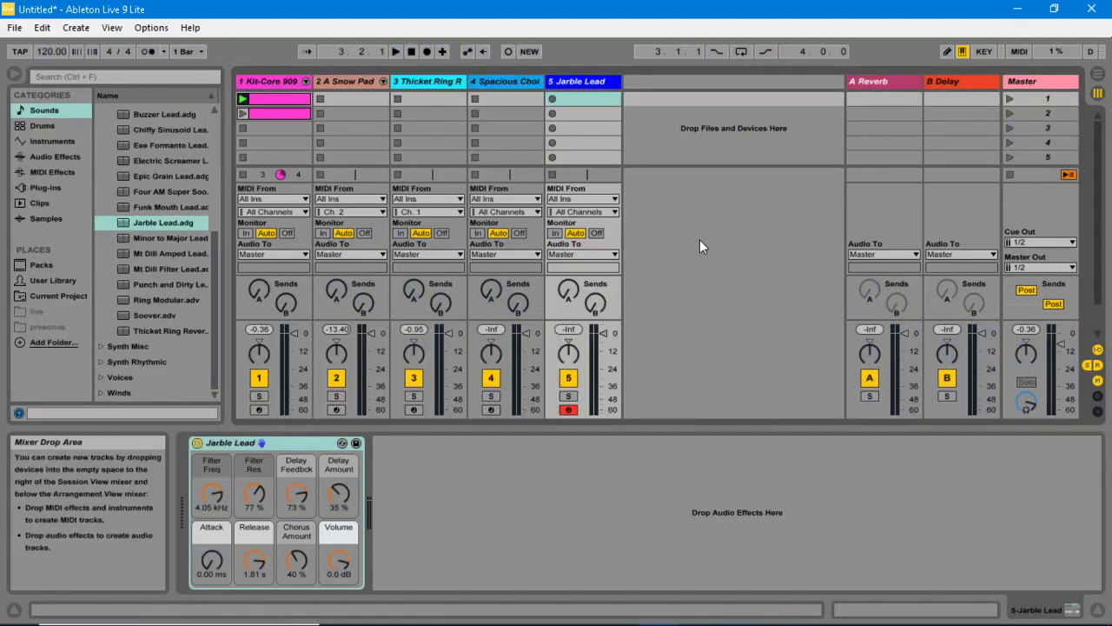
Step: Set the MIDI input channel to Ch. 2 for the Spacious Choir track and Ch. 1 for the Jarble Lead track
left_click(533, 211)
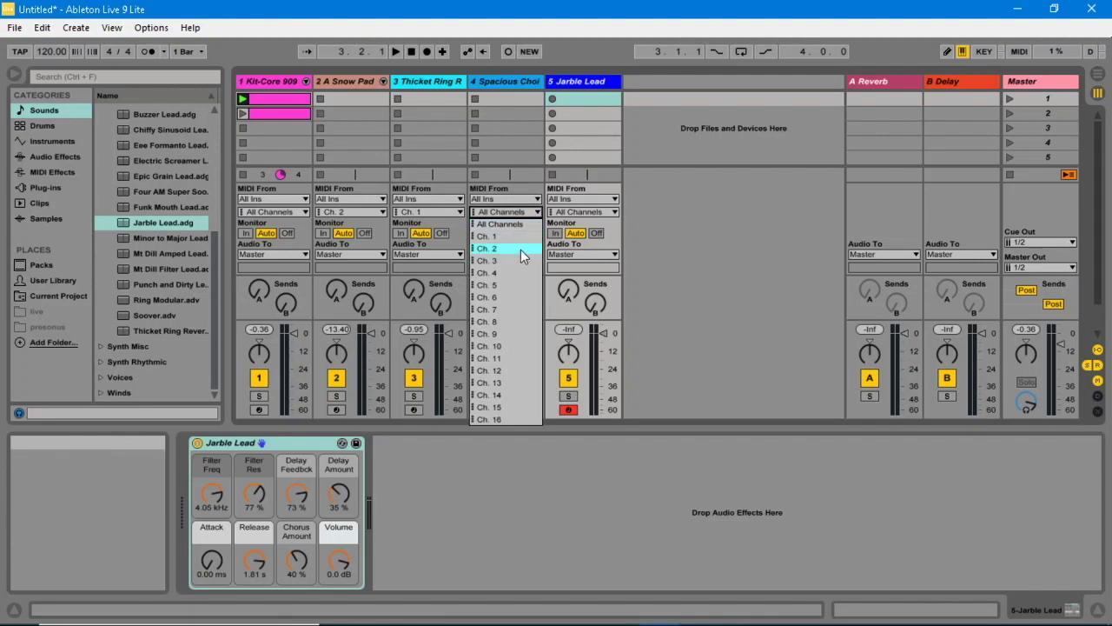
left_click(521, 249)
left_click(608, 214)
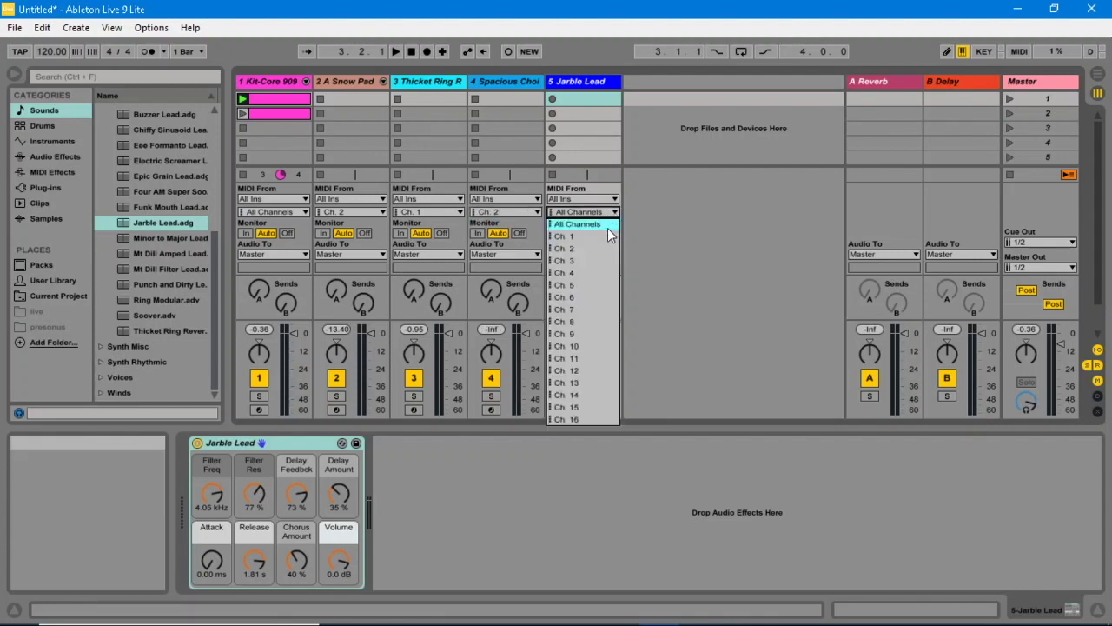
left_click(607, 233)
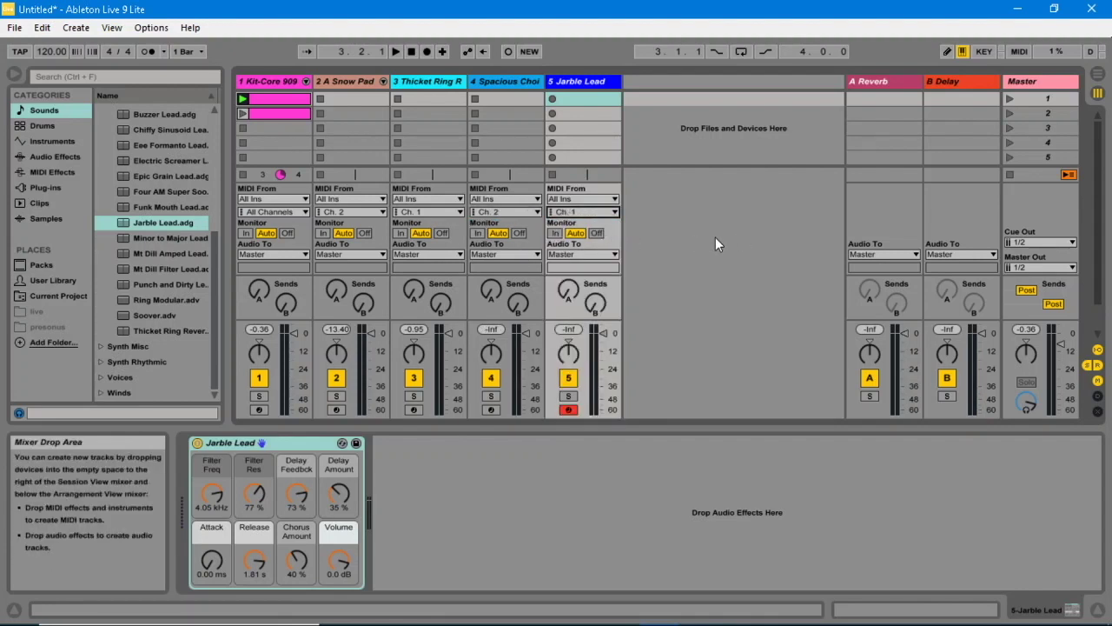
Step: Disarm the Jarble Lead track to match Spacious Choir's arm state, and lower the Jarble Lead track's volume slightly
left_click(569, 409)
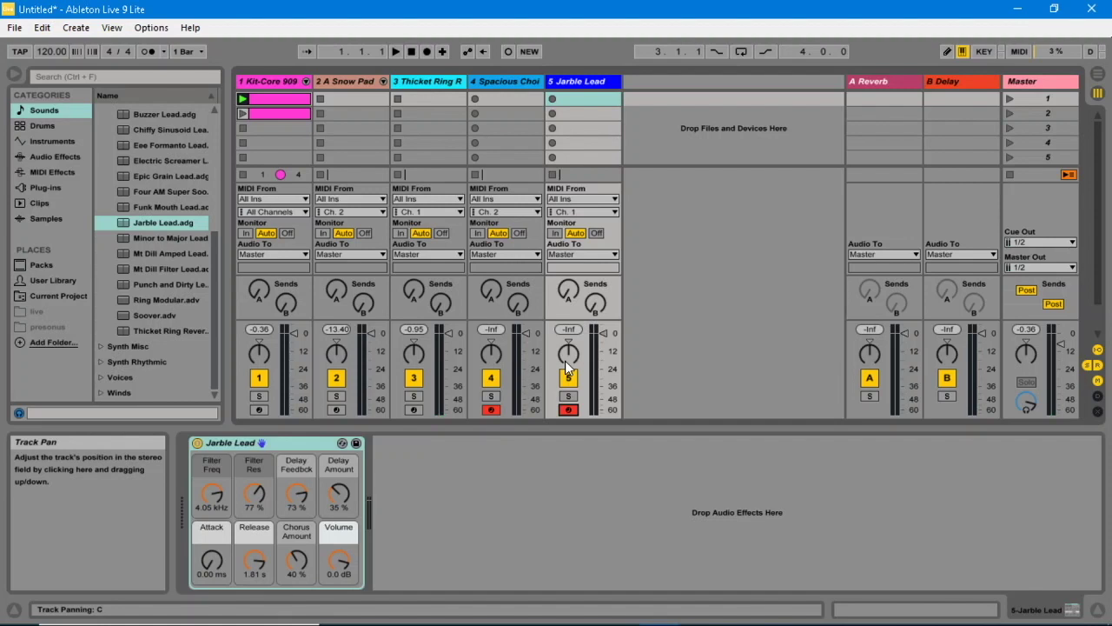
key("a")
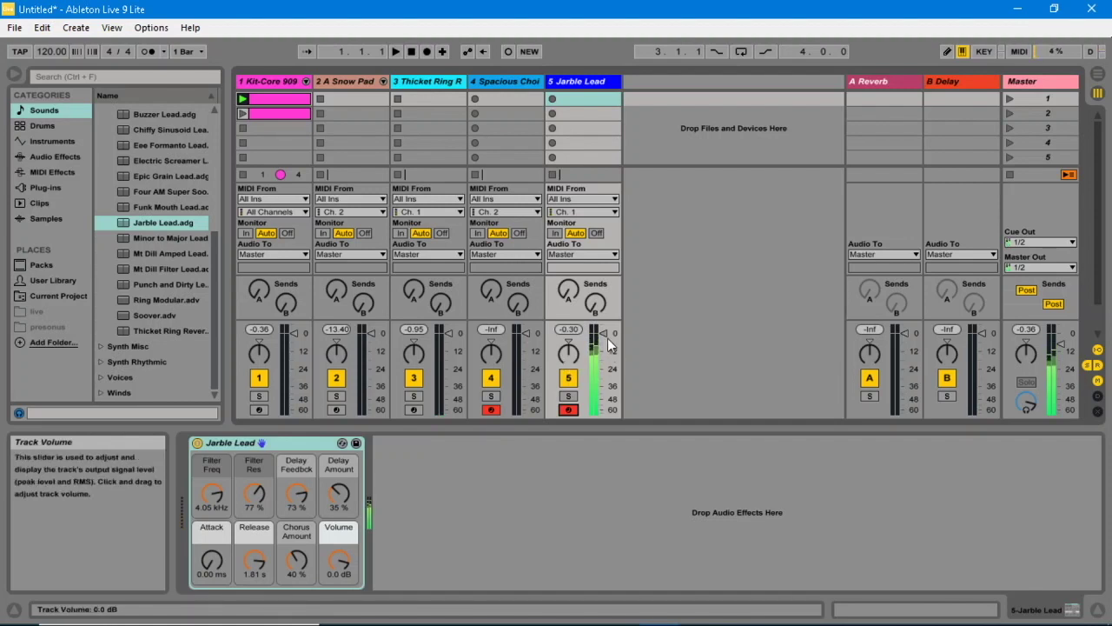
left_click_drag(606, 333, 605, 342)
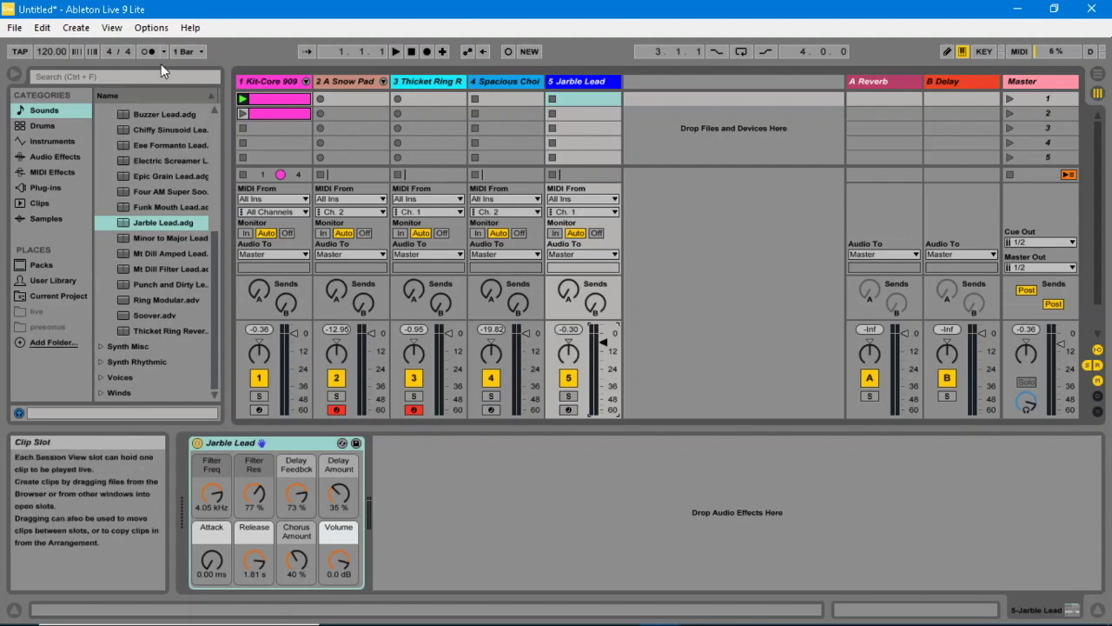
Step: Save the Live Set as demo1 in the Gig Set 1 folder
left_click(16, 28)
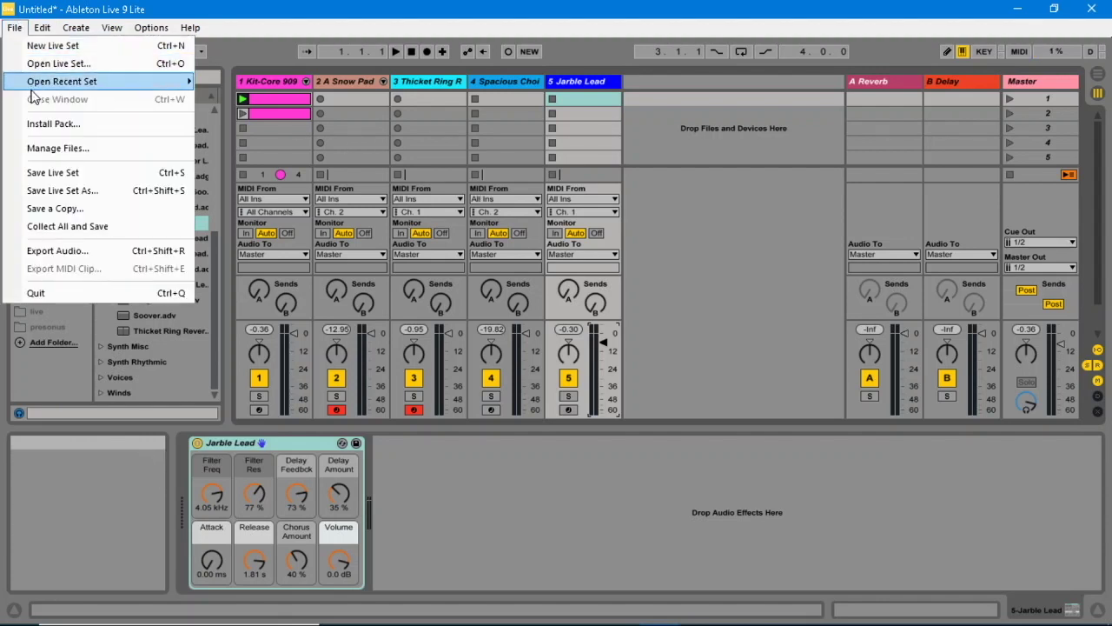
left_click(64, 175)
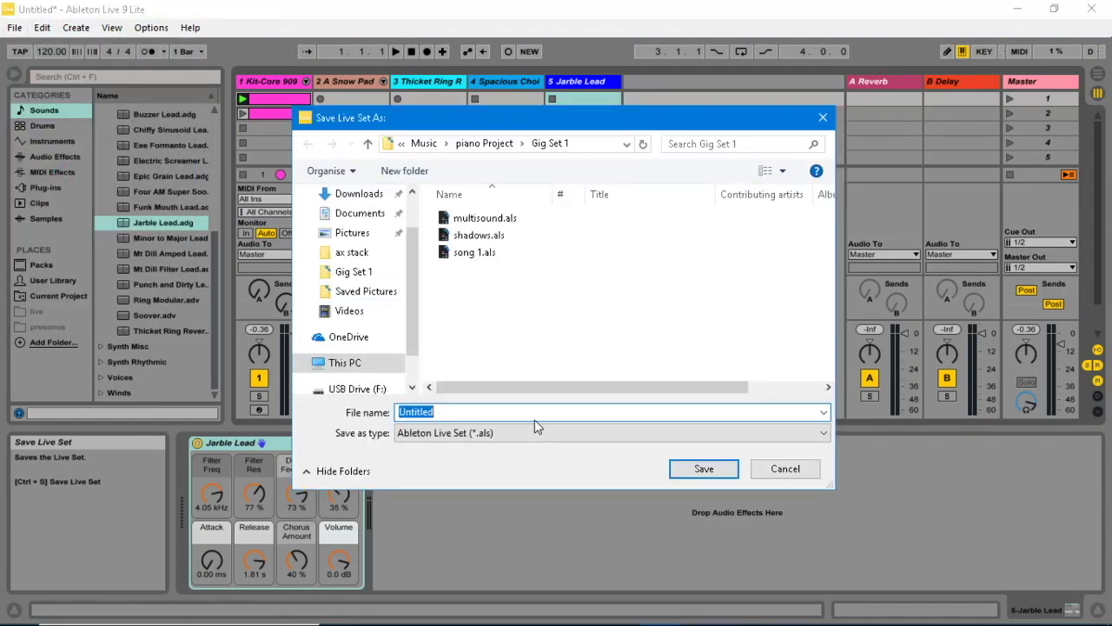
double_click(460, 410)
type("demo1")
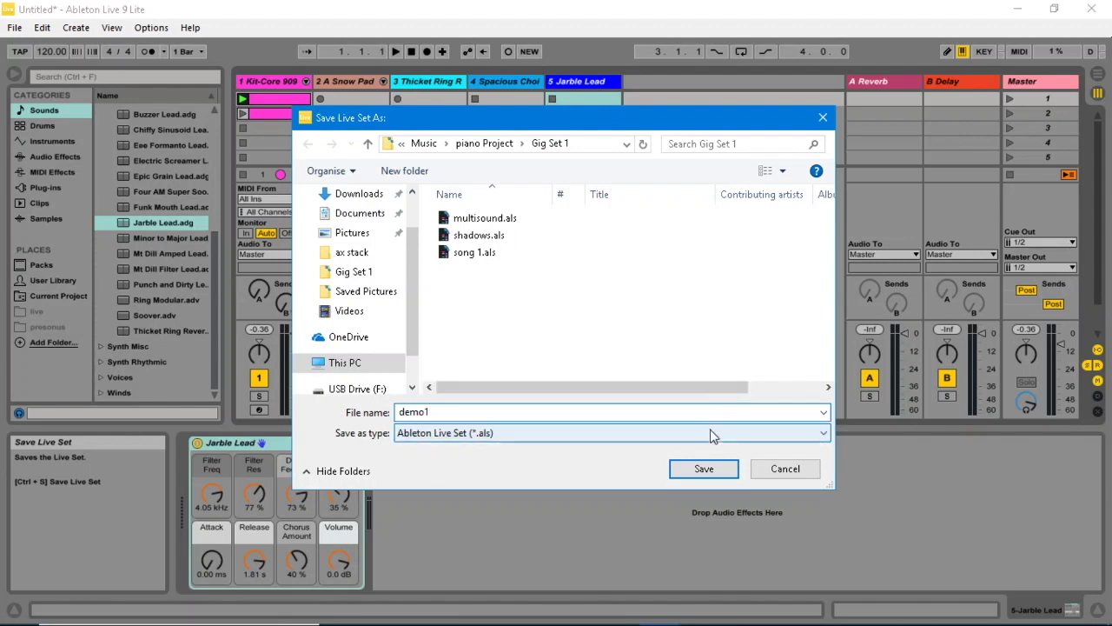
left_click(711, 469)
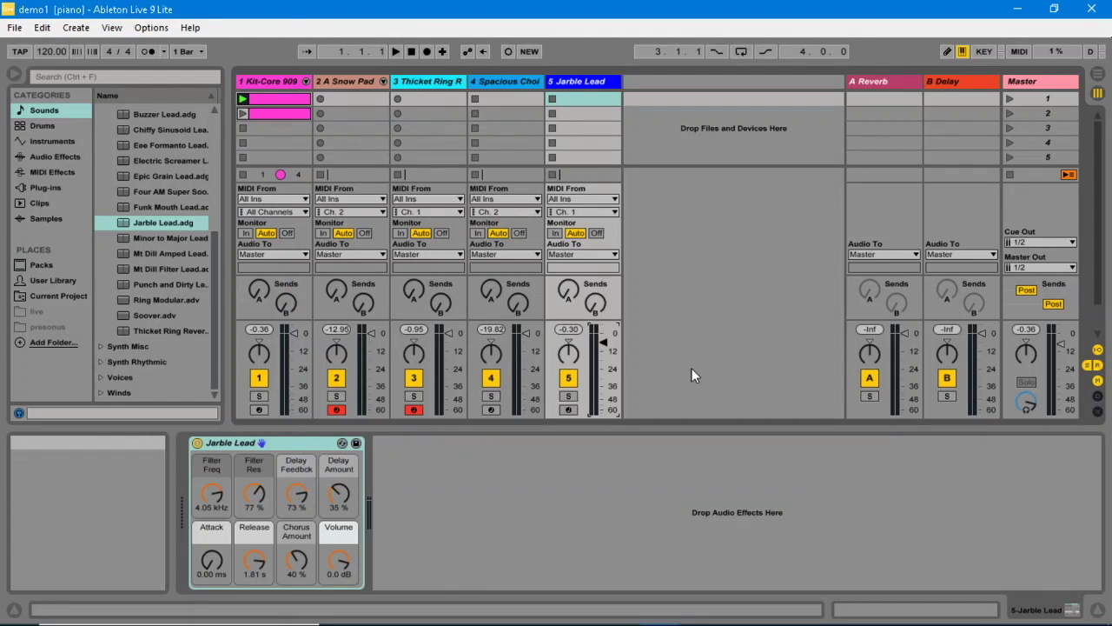
Step: Reopen the demo1.als Live Set from the recent sets
left_click(14, 29)
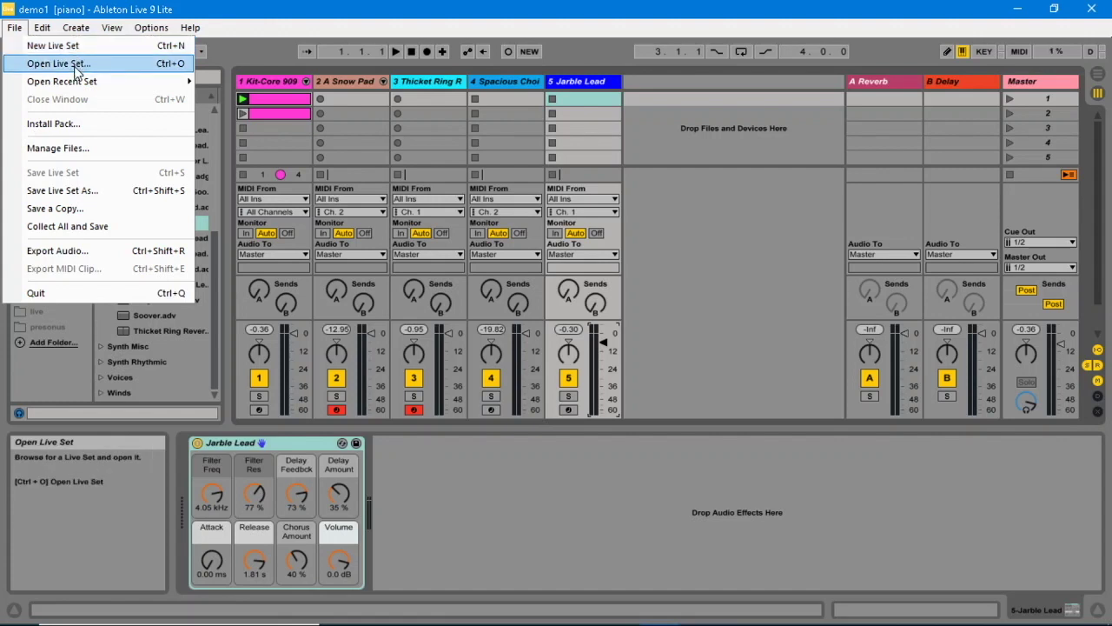
mouse_move(81, 85)
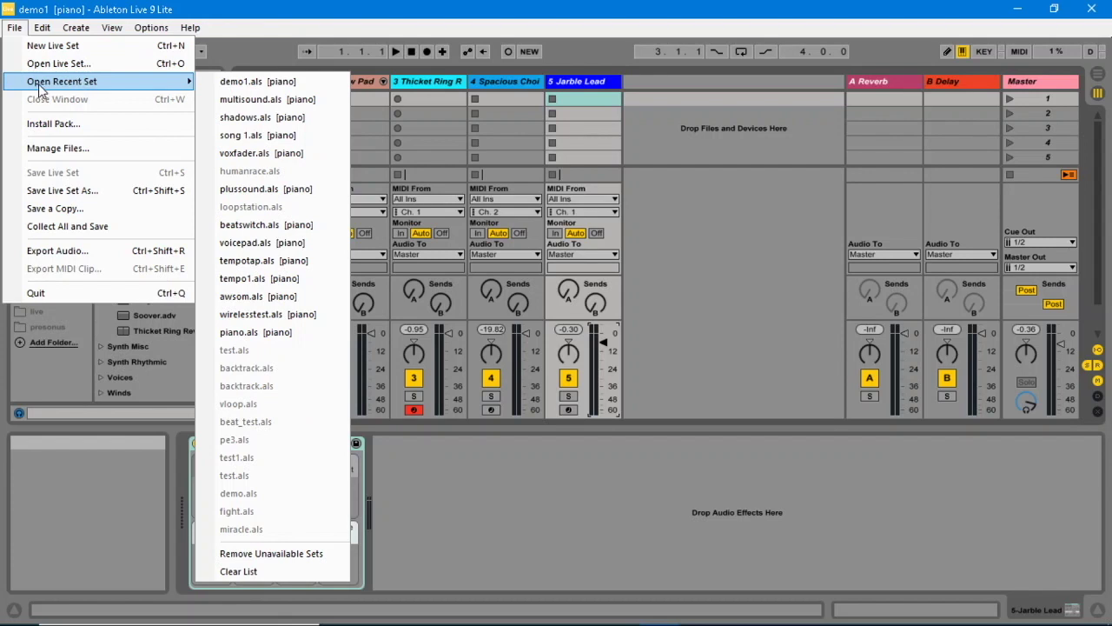
left_click(244, 85)
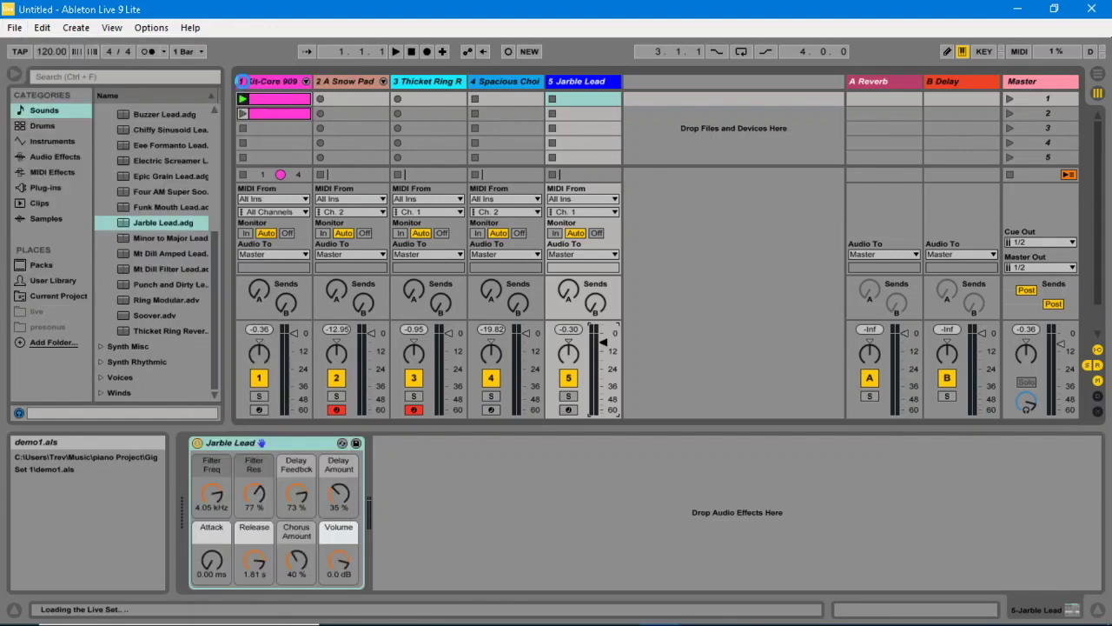